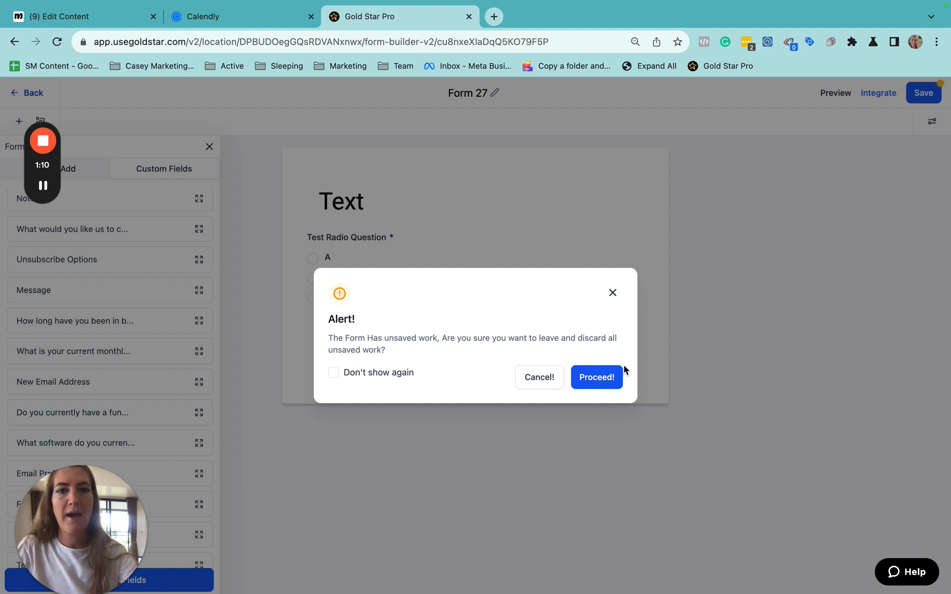
Leave the form builder, discarding the unsaved work, and switch to the Free Funnel Account sub-account.
{"action": "left_click", "coordinate": [605, 388]}
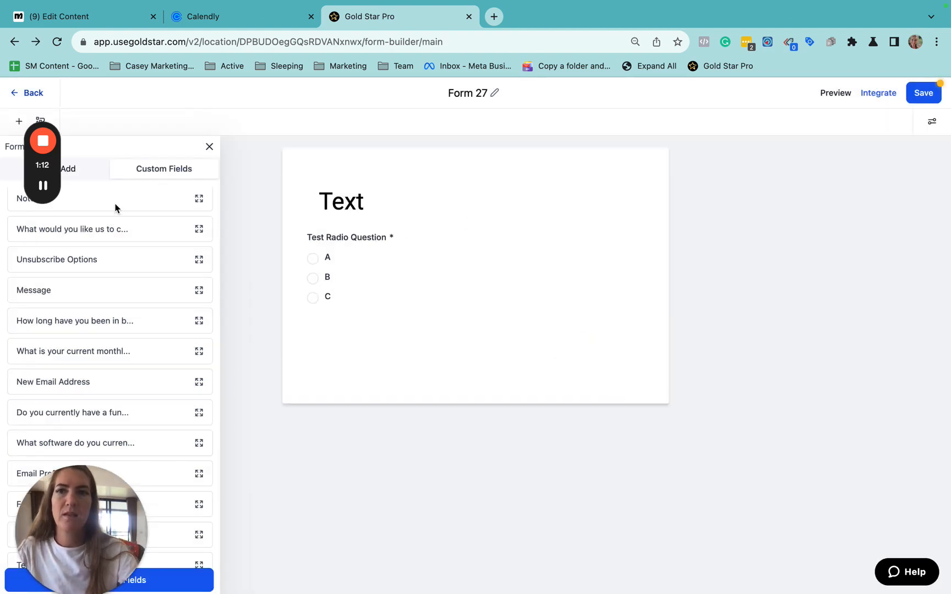
{"action": "left_click", "coordinate": [30, 91]}
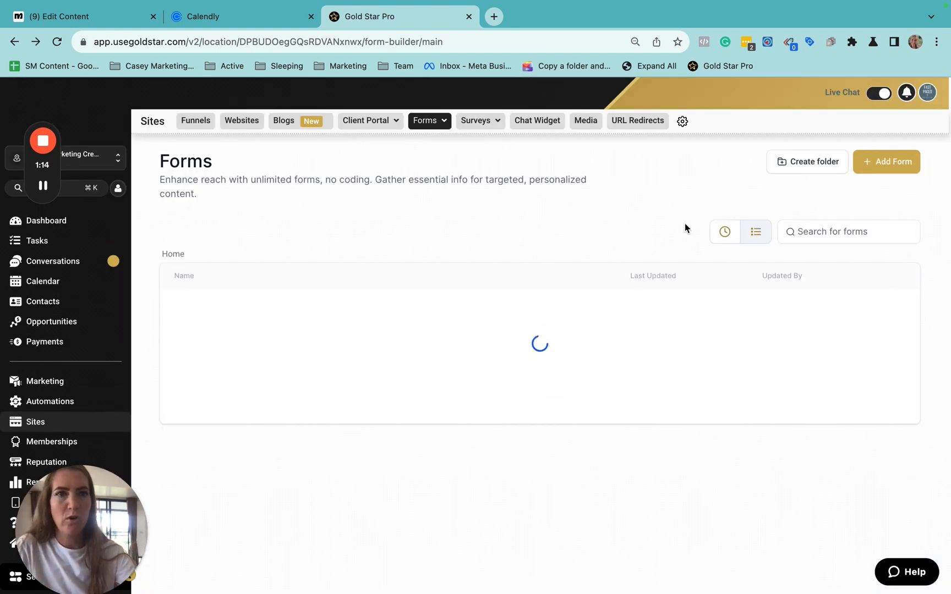
{"action": "left_click", "coordinate": [92, 162]}
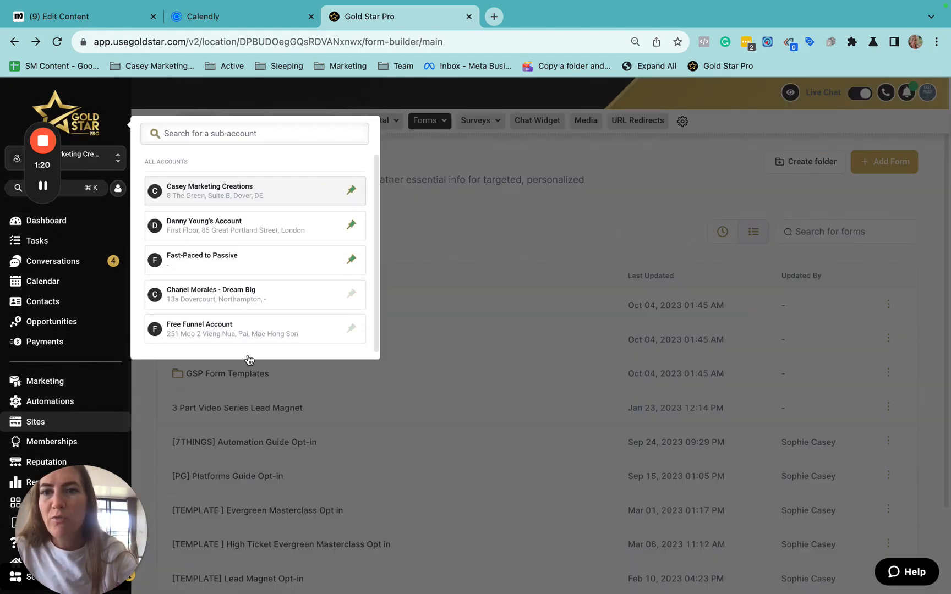
{"action": "left_click", "coordinate": [237, 339]}
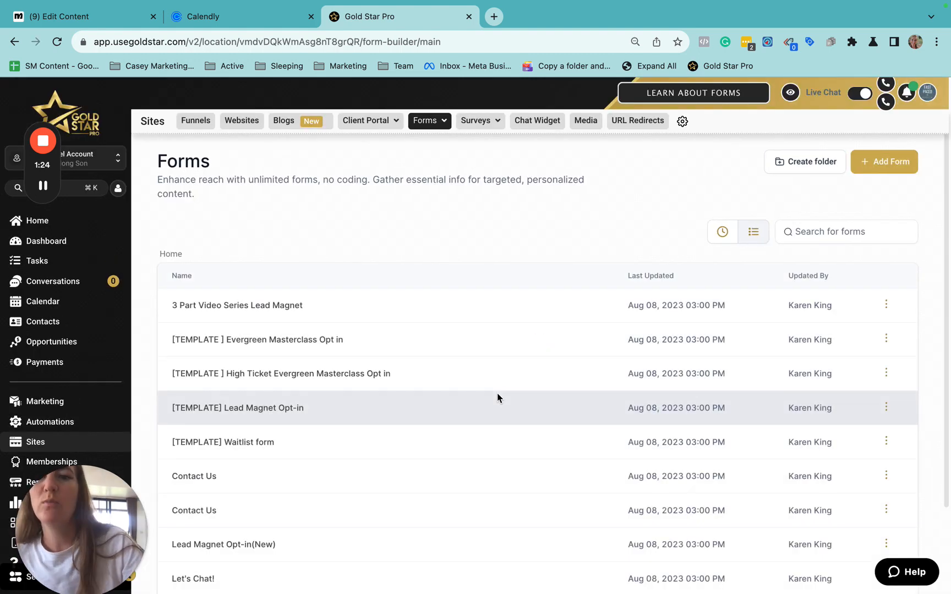
Create a new form from scratch in this sub-account's Forms area.
{"action": "scroll", "coordinate": [596, 374], "scroll_direction": "down", "scroll_amount": 3}
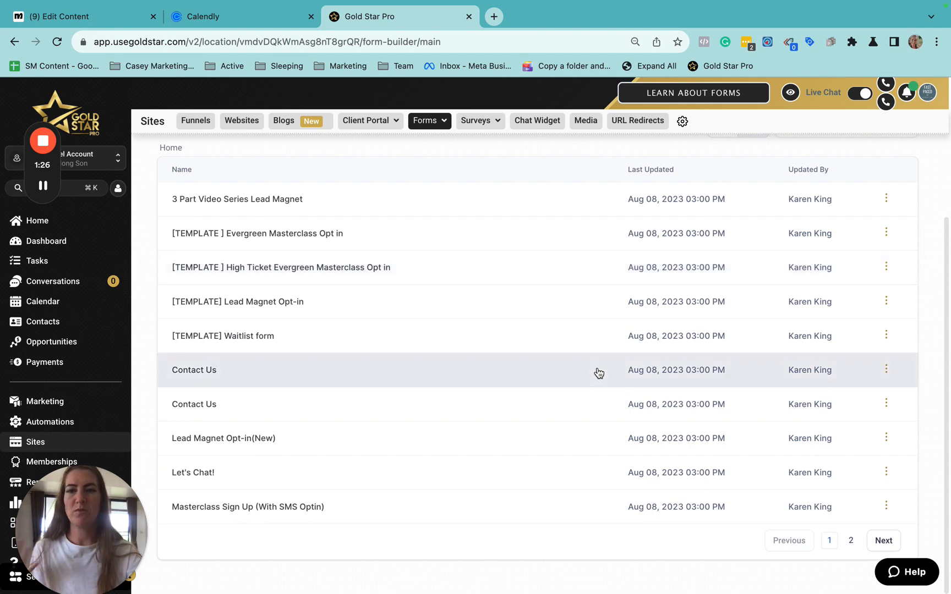
{"action": "scroll", "coordinate": [598, 373], "scroll_direction": "up", "scroll_amount": 3}
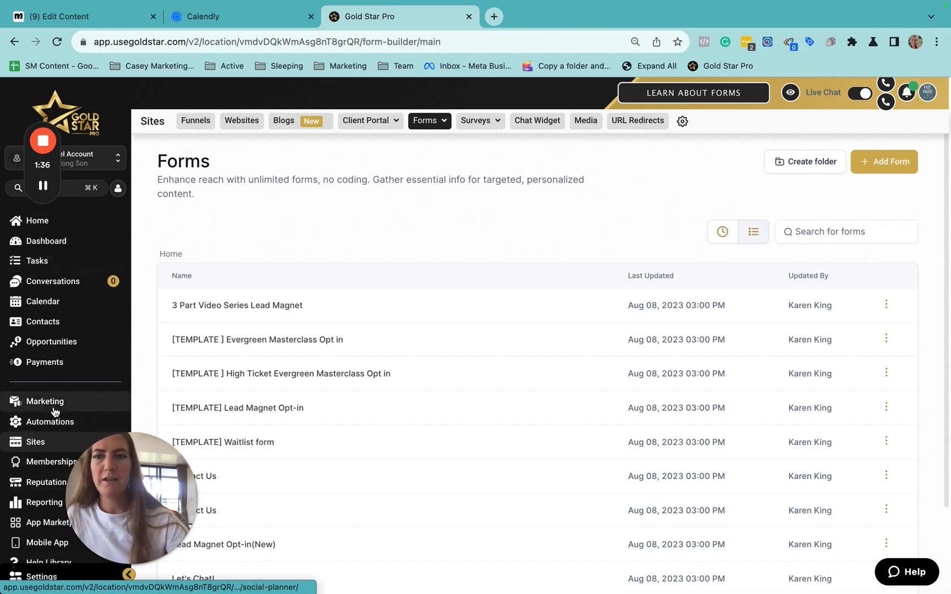
{"action": "left_click", "coordinate": [435, 122]}
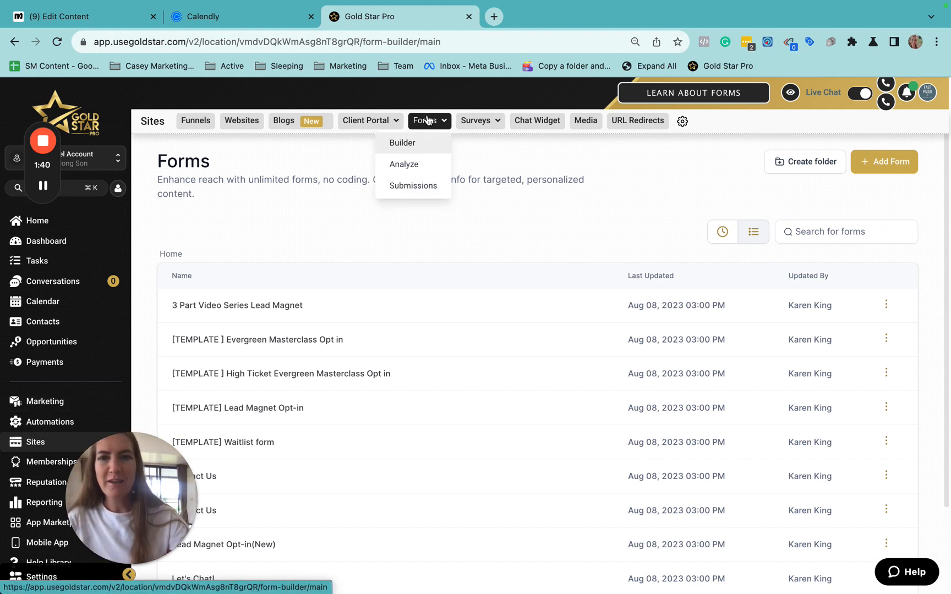
{"action": "left_click", "coordinate": [427, 122]}
{"action": "left_click_drag", "start_coordinate": [160, 493], "coordinate": [121, 502]}
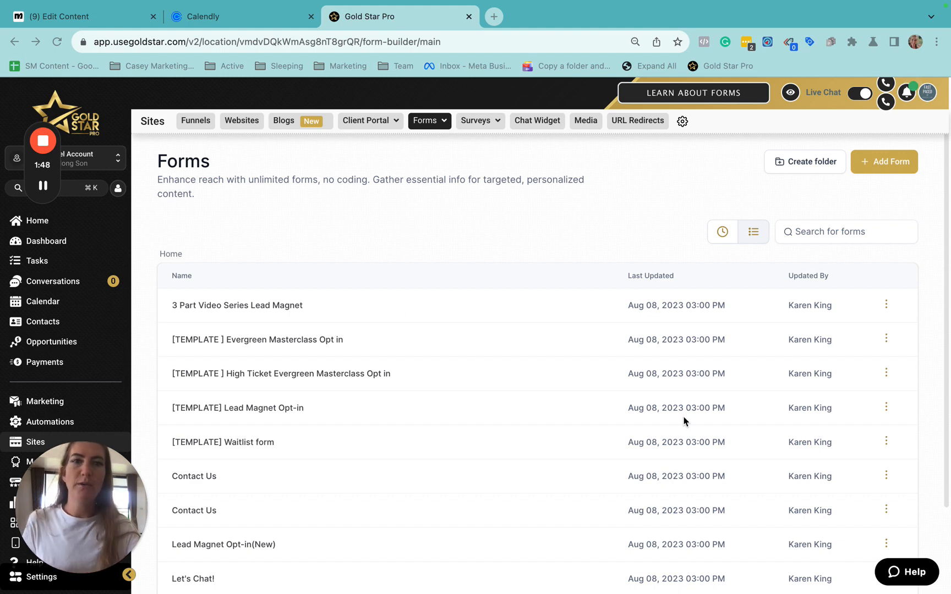
{"action": "left_click", "coordinate": [884, 164]}
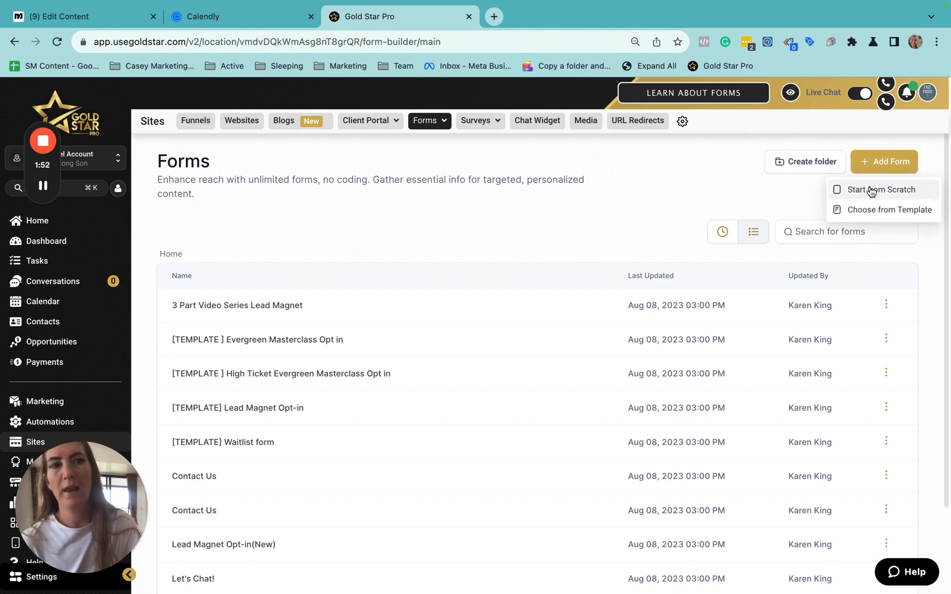
{"action": "left_click", "coordinate": [870, 189]}
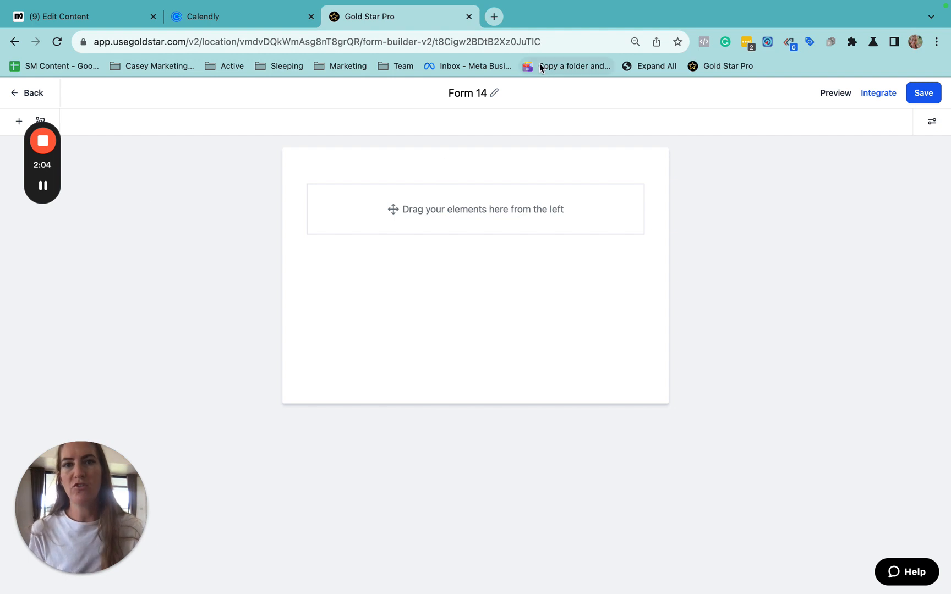
Rename the form as "DEMO - VALIDATION".
{"action": "left_click", "coordinate": [494, 93]}
{"action": "triple_click", "coordinate": [472, 92]}
{"action": "type", "text": "DEMO - VALIDATIONA"}
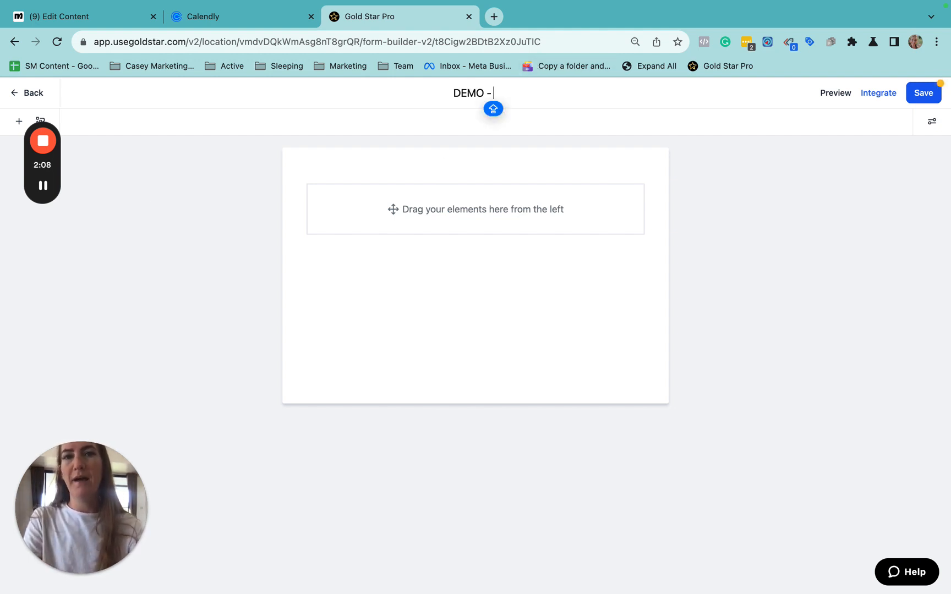
{"action": "key", "text": "BackSpace"}
{"action": "key", "text": "Return"}
Add a First Name field to the empty form and a Last Name field beneath it.
{"action": "mouse_move", "coordinate": [56, 161]}
{"action": "left_click_drag", "start_coordinate": [57, 161], "coordinate": [225, 131]}
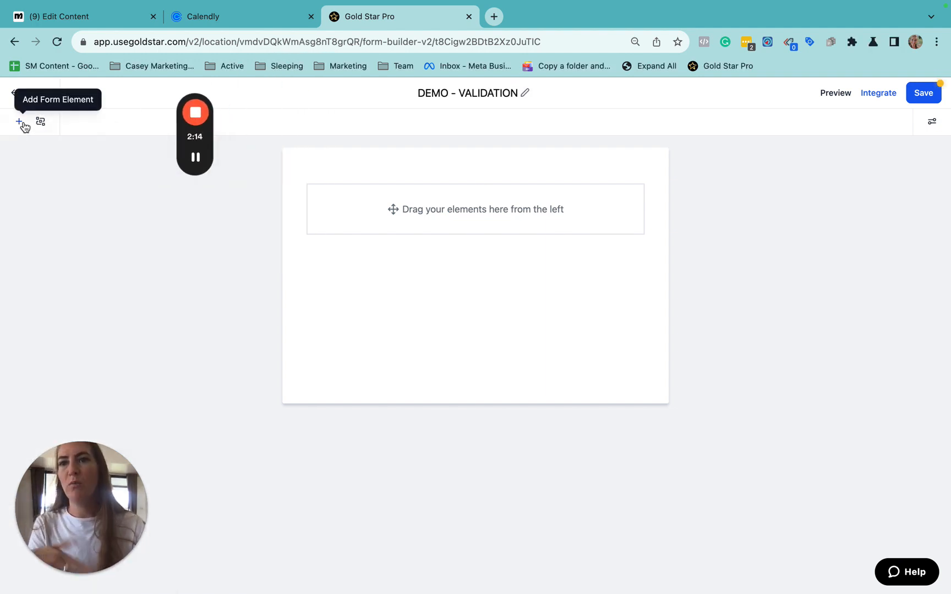
{"action": "left_click", "coordinate": [22, 123]}
{"action": "left_click_drag", "start_coordinate": [101, 244], "coordinate": [484, 216]}
{"action": "left_click_drag", "start_coordinate": [164, 244], "coordinate": [427, 256]}
Add the existing custom field "How long have you been in business?" below Last Name and open its settings.
{"action": "scroll", "coordinate": [159, 392], "scroll_direction": "down", "scroll_amount": 5}
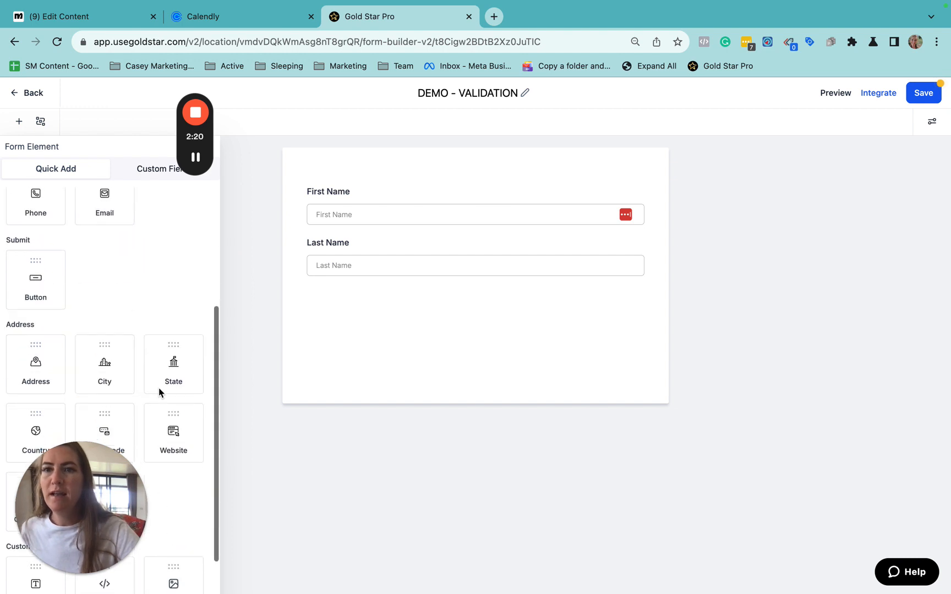
{"action": "left_click_drag", "start_coordinate": [76, 503], "coordinate": [837, 456]}
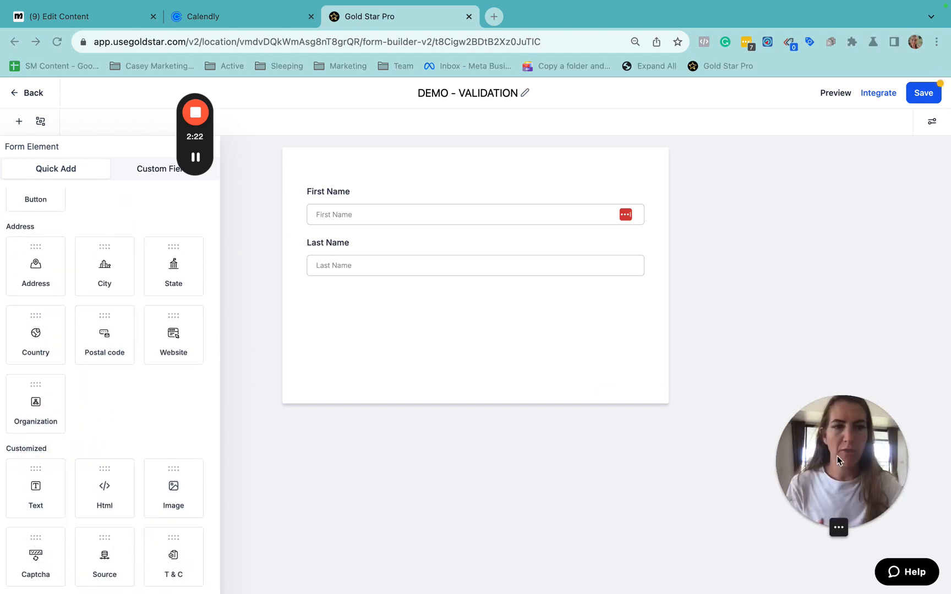
{"action": "left_click", "coordinate": [134, 169]}
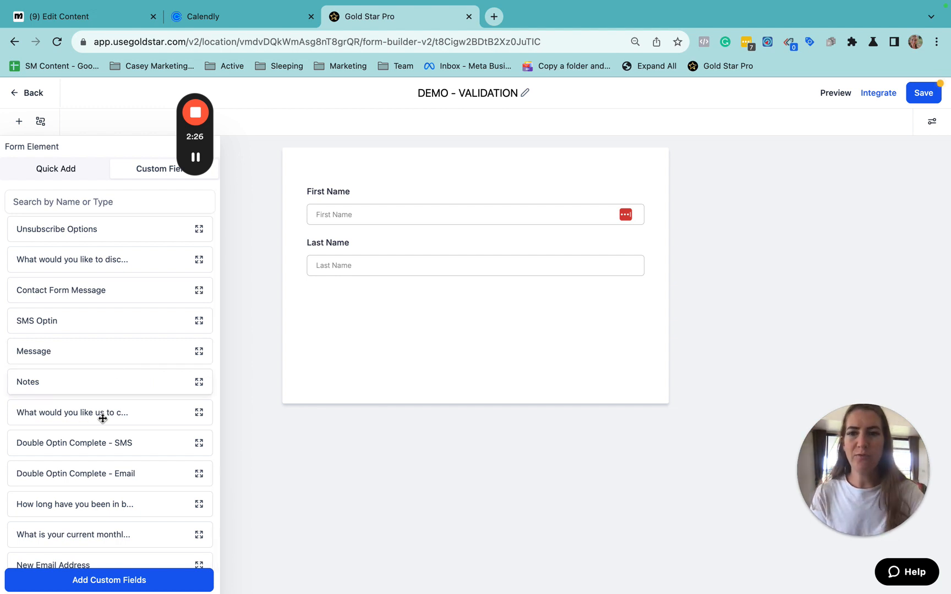
{"action": "left_click_drag", "start_coordinate": [27, 505], "coordinate": [432, 314]}
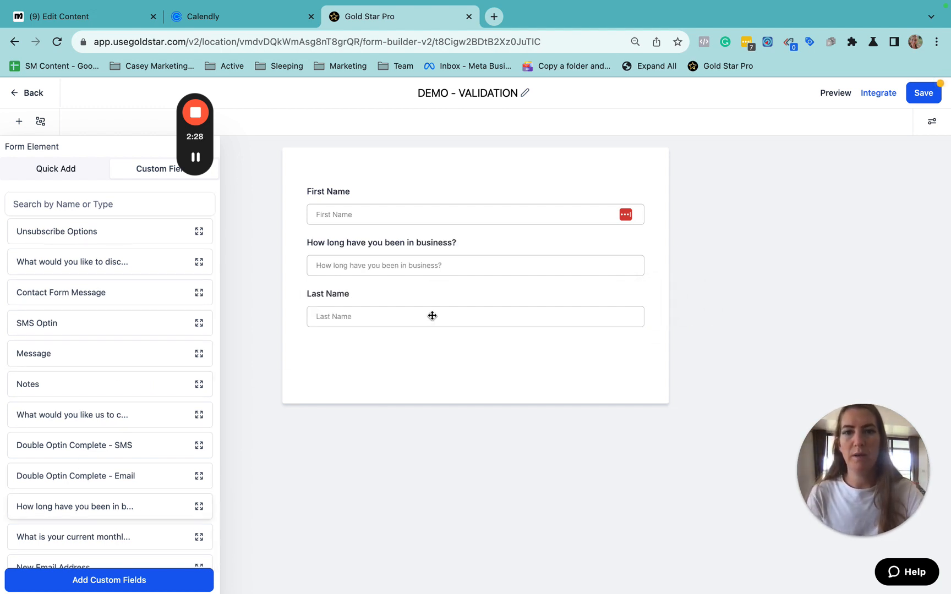
{"action": "left_click_drag", "start_coordinate": [582, 244], "coordinate": [572, 320]}
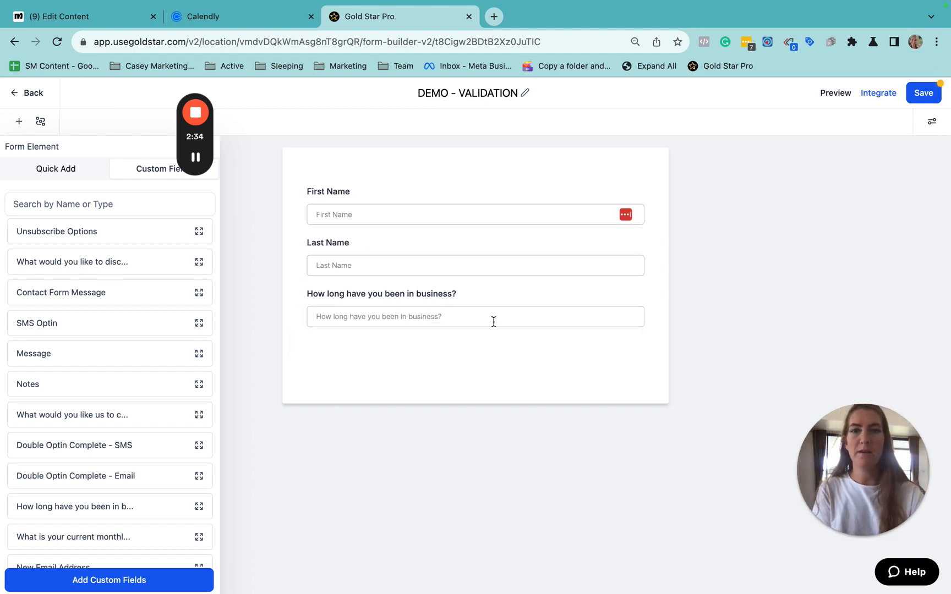
{"action": "left_click", "coordinate": [356, 312]}
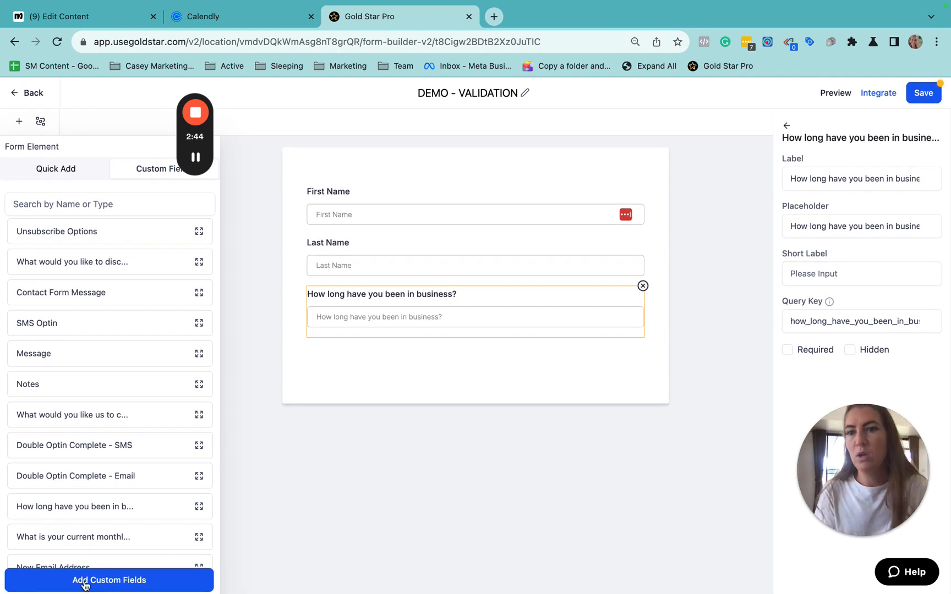
Start a new Radio Select custom field and name it "How long are you in business DEMO".
{"action": "left_click", "coordinate": [84, 580]}
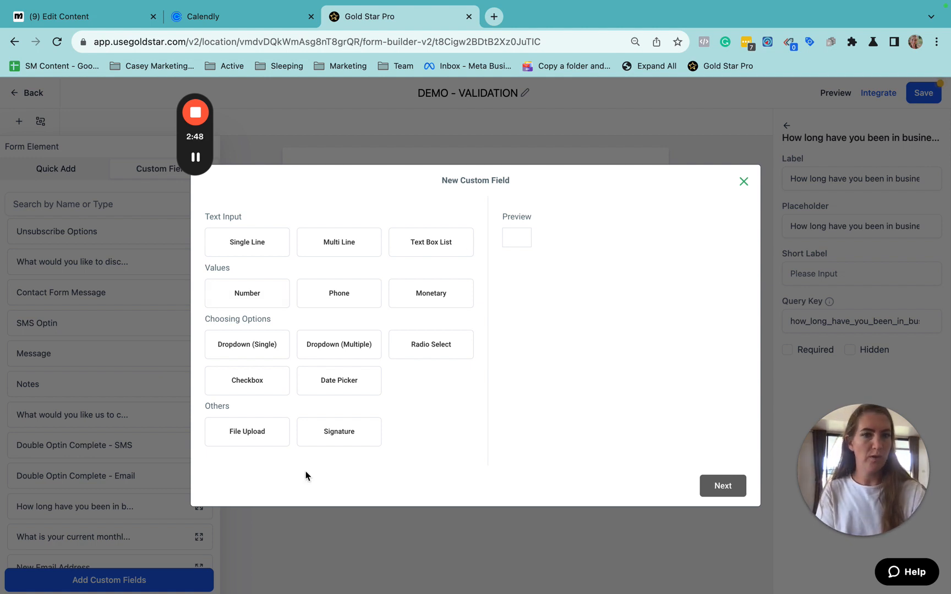
{"action": "left_click", "coordinate": [420, 356]}
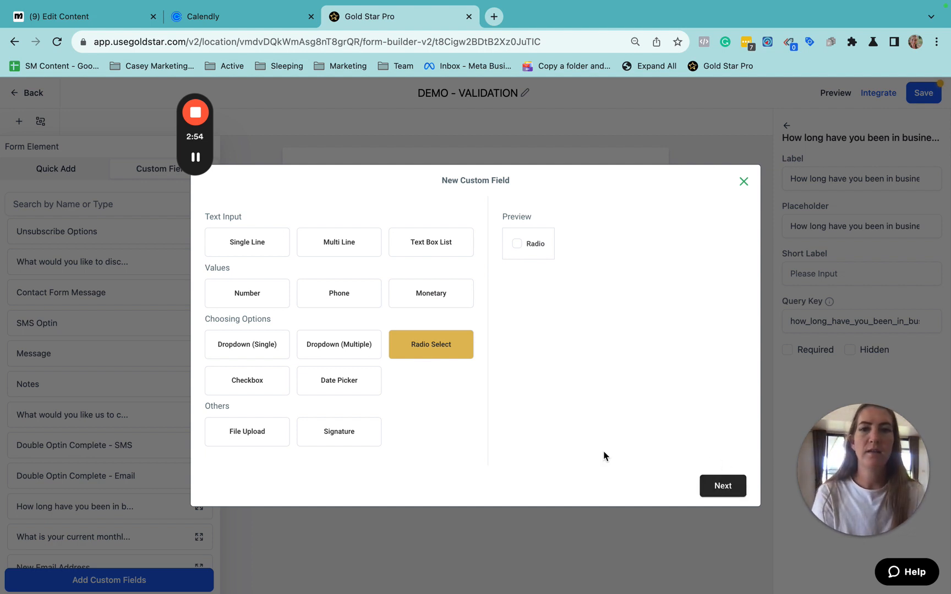
{"action": "left_click", "coordinate": [723, 485]}
{"action": "left_click", "coordinate": [231, 280]}
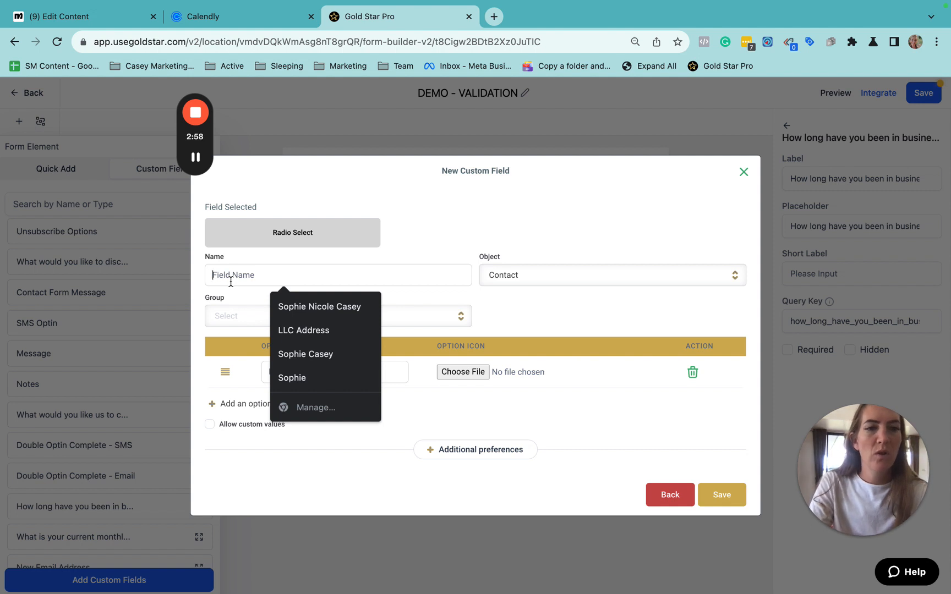
{"action": "type", "text": "hOW"}
{"action": "key", "text": "BackSpace"}
{"action": "key", "text": "BackSpace"}
{"action": "key", "text": "BackSpace"}
{"action": "type", "text": "How long are you in b"}
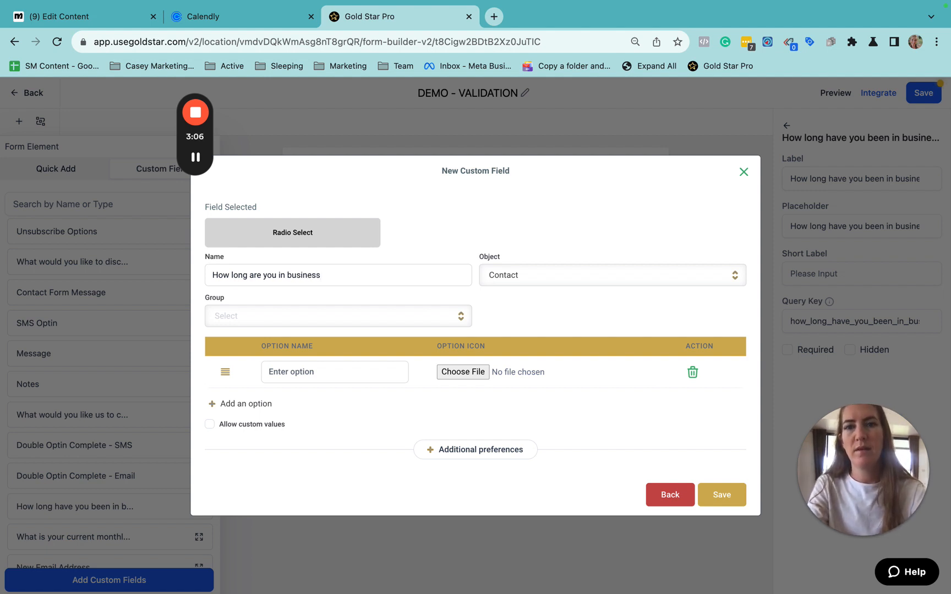
{"action": "type", "text": "usiness DEMO"}
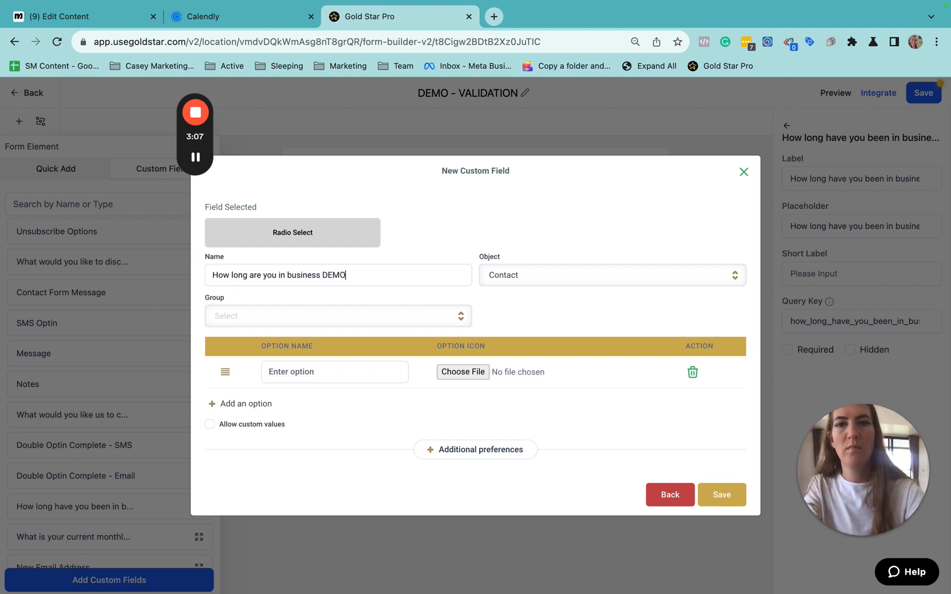
Enter "<1 YEAR" as the radio field's first option.
{"action": "left_click", "coordinate": [284, 372]}
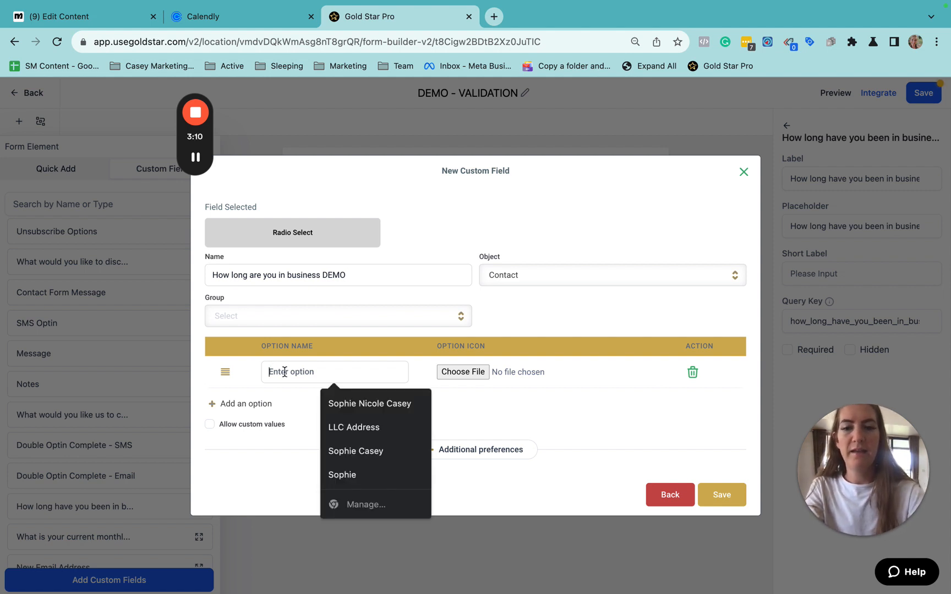
{"action": "type", "text": "sTAR"}
{"action": "key", "text": "BackSpace"}
{"action": "key", "text": "BackSpace"}
{"action": "key", "text": "BackSpace"}
{"action": "key", "text": "BackSpace"}
{"action": "key", "text": "Caps_Lock"}
{"action": "type", "text": ">1"}
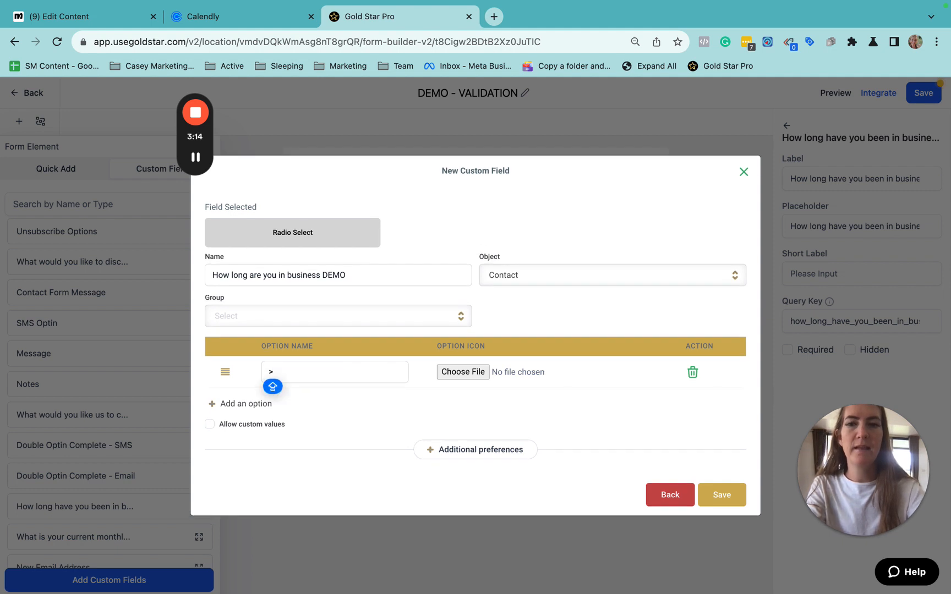
{"action": "key", "text": "BackSpace"}
{"action": "key", "text": "BackSpace"}
{"action": "type", "text": "<1 YEAR"}
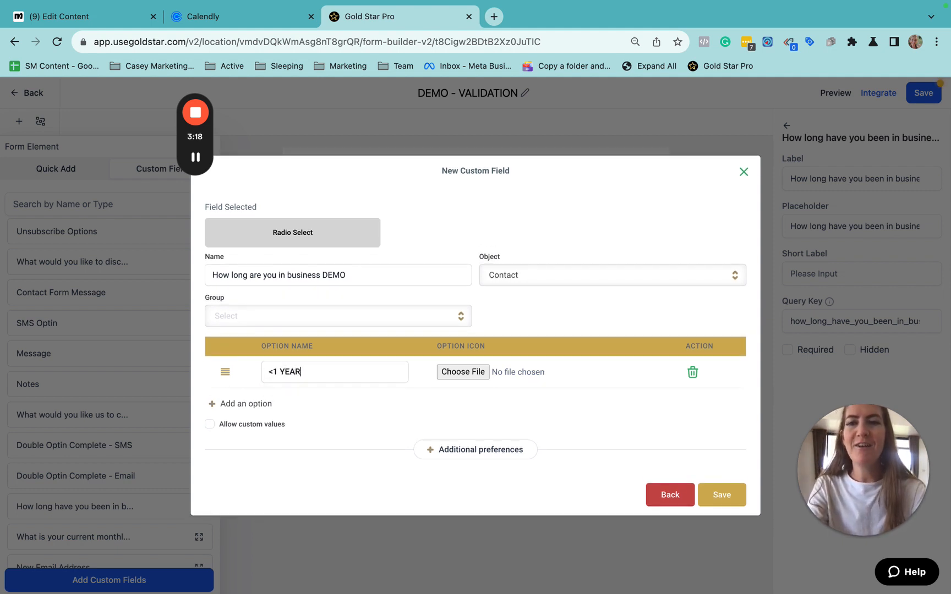
Add a second option to the radio field and name it "1-3 YEARS".
{"action": "left_click", "coordinate": [234, 407]}
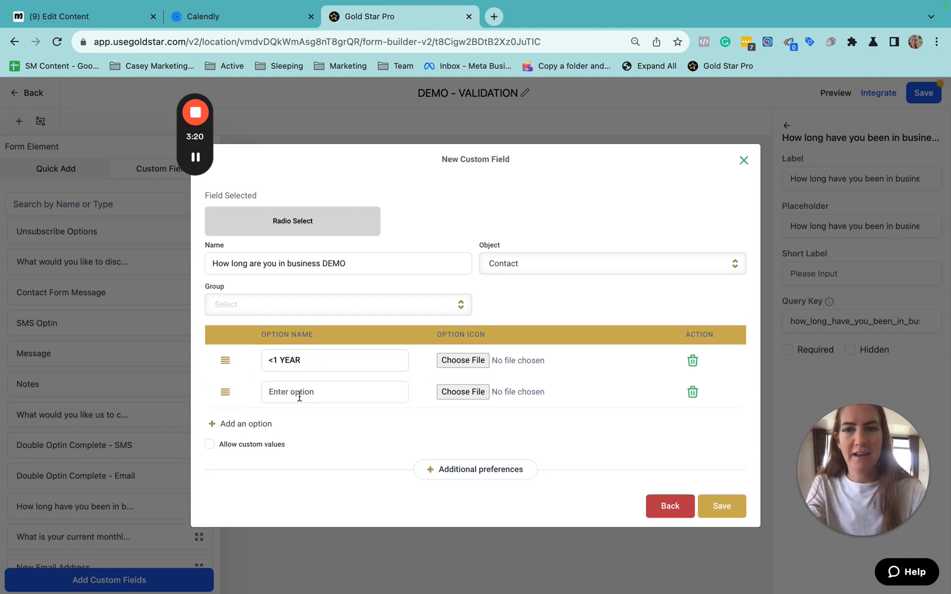
{"action": "left_click", "coordinate": [303, 392]}
{"action": "type", "text": "1-"}
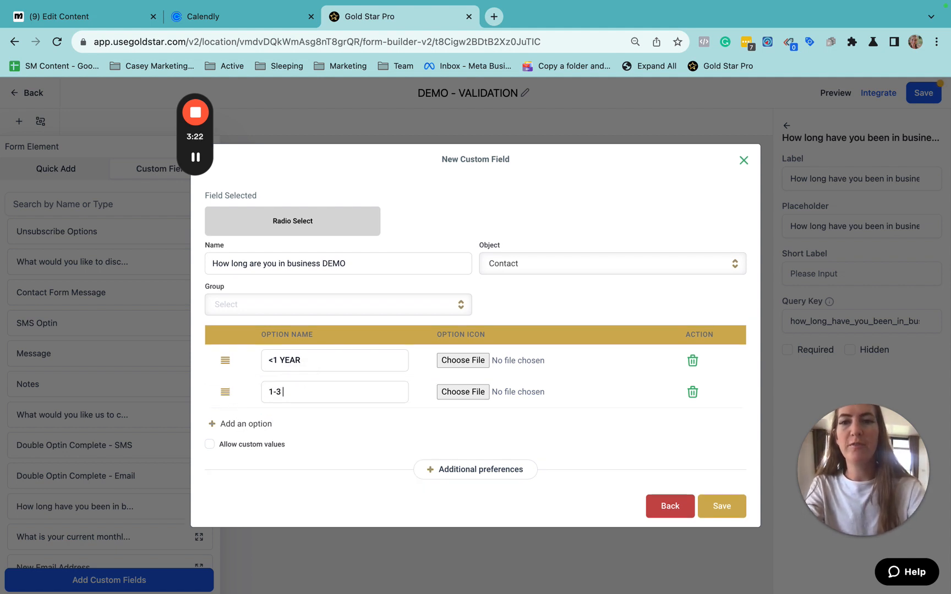
{"action": "type", "text": "3 YERAS"}
{"action": "key", "text": "BackSpace"}
{"action": "key", "text": "BackSpace"}
{"action": "key", "text": "BackSpace"}
{"action": "type", "text": "A"}
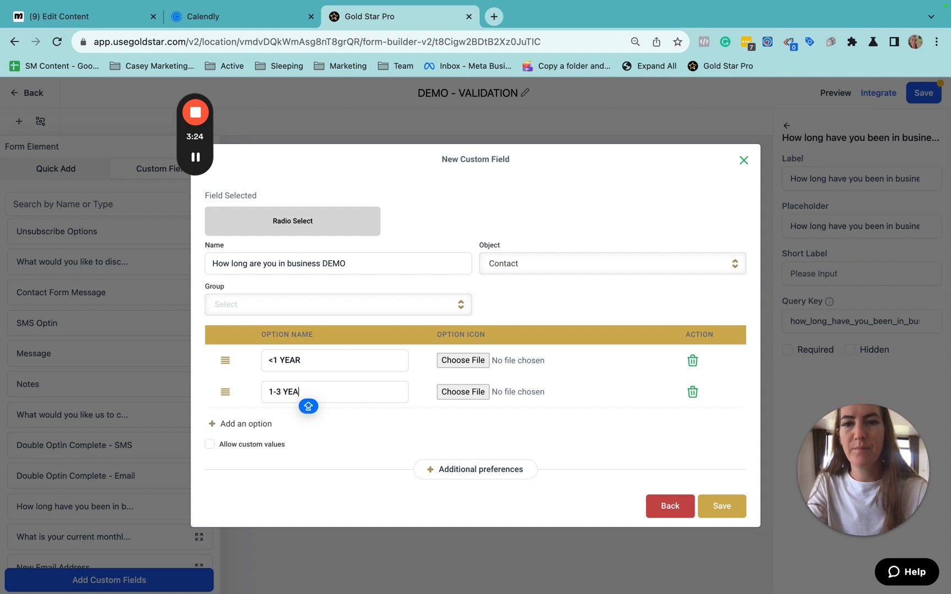
Add a third option to the radio field and name it "4+ YEARS".
{"action": "left_click", "coordinate": [239, 424]}
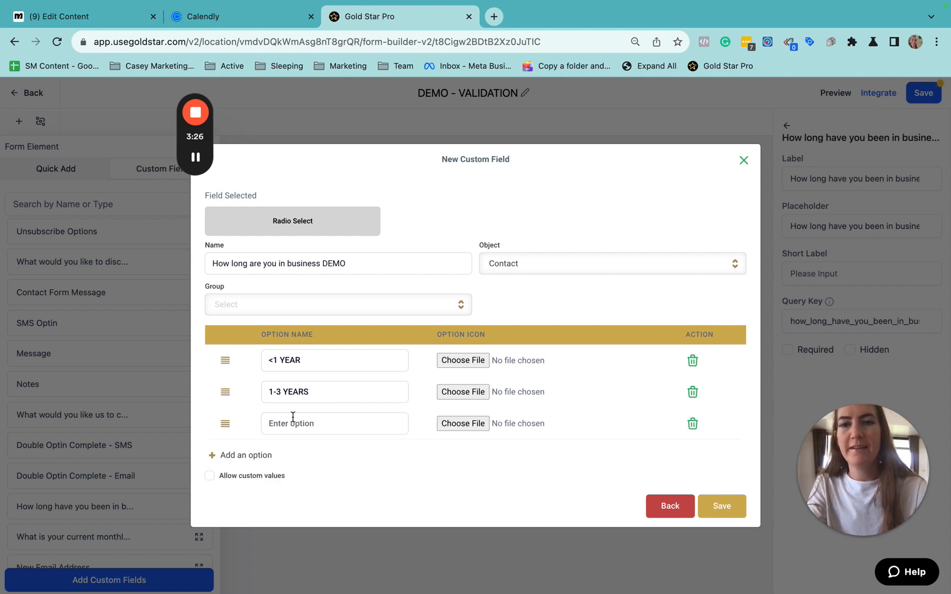
{"action": "left_click", "coordinate": [293, 419]}
{"action": "type", "text": "4+"}
{"action": "key", "text": "Return"}
Assign the new custom field to the Additional Info group, save it and deselect the form's business-duration question.
{"action": "left_click", "coordinate": [325, 306]}
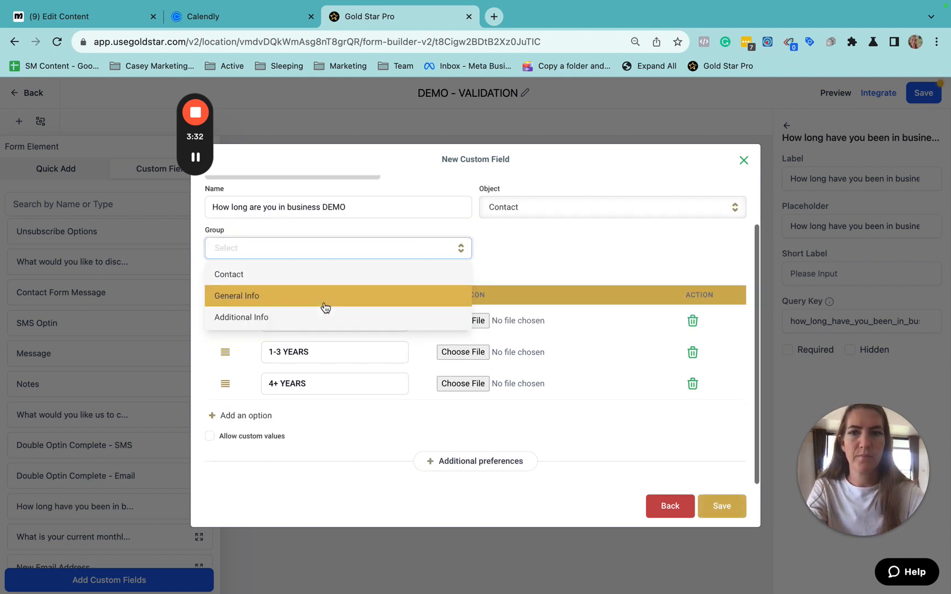
{"action": "left_click", "coordinate": [249, 317]}
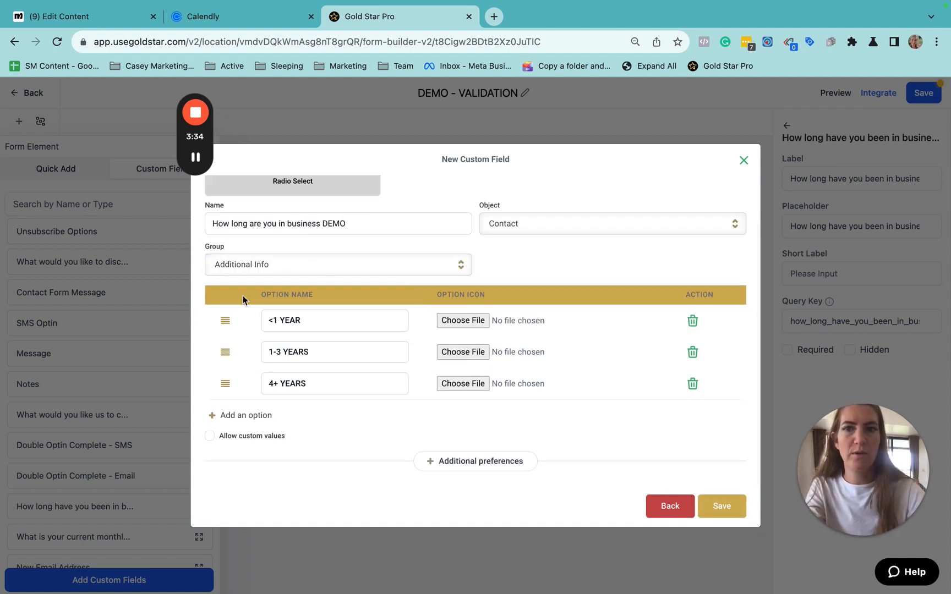
{"action": "left_click", "coordinate": [325, 253]}
{"action": "left_click", "coordinate": [283, 272]}
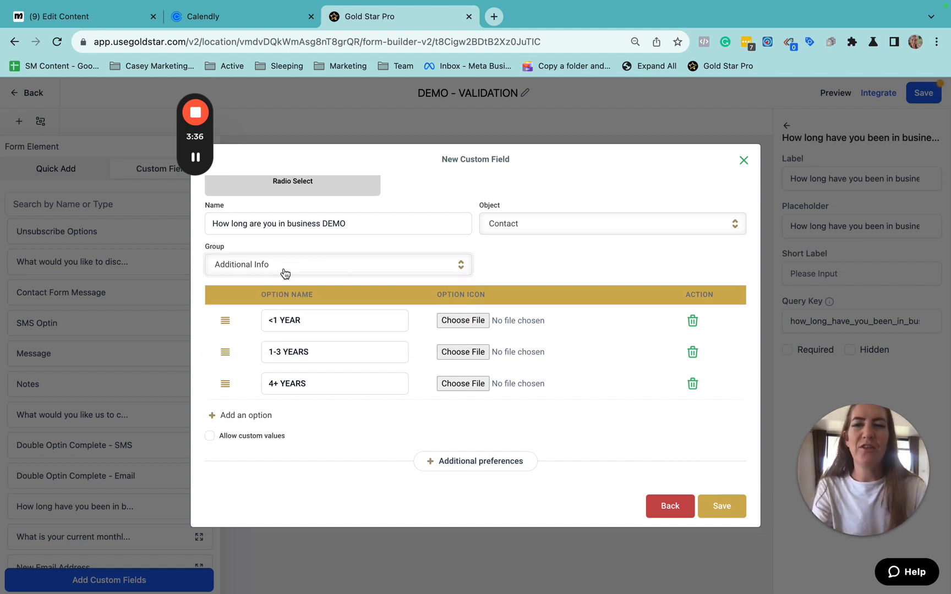
{"action": "left_click", "coordinate": [721, 507]}
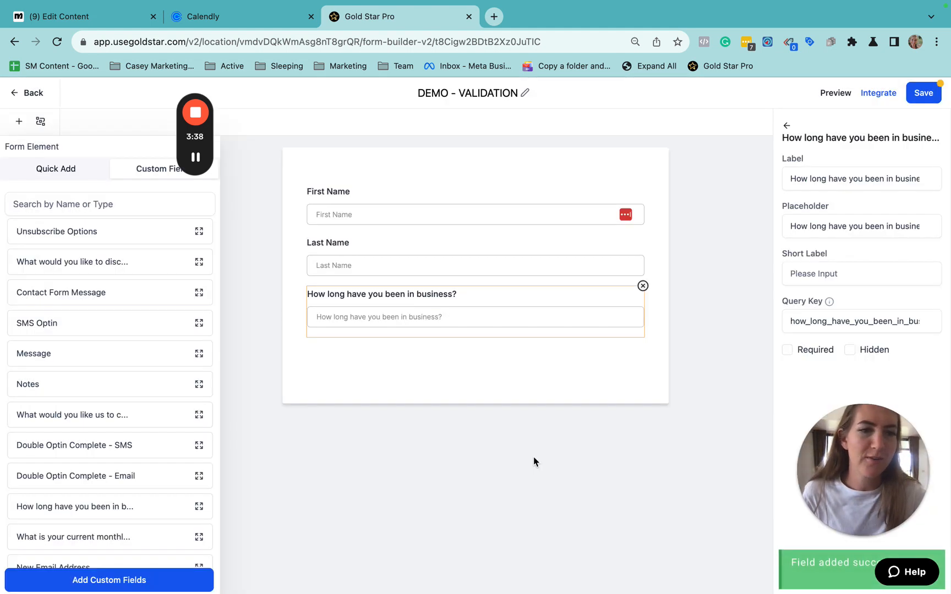
{"action": "left_click", "coordinate": [474, 372]}
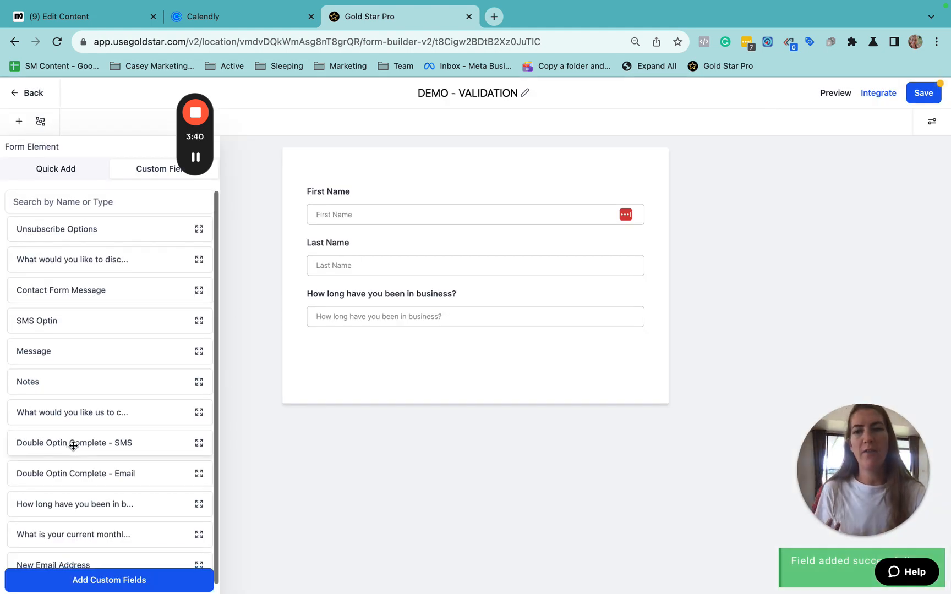
Place the custom radio field "How long are you in business DEMO" on the form below the existing business-duration question.
{"action": "scroll", "coordinate": [82, 424], "scroll_direction": "up", "scroll_amount": 1}
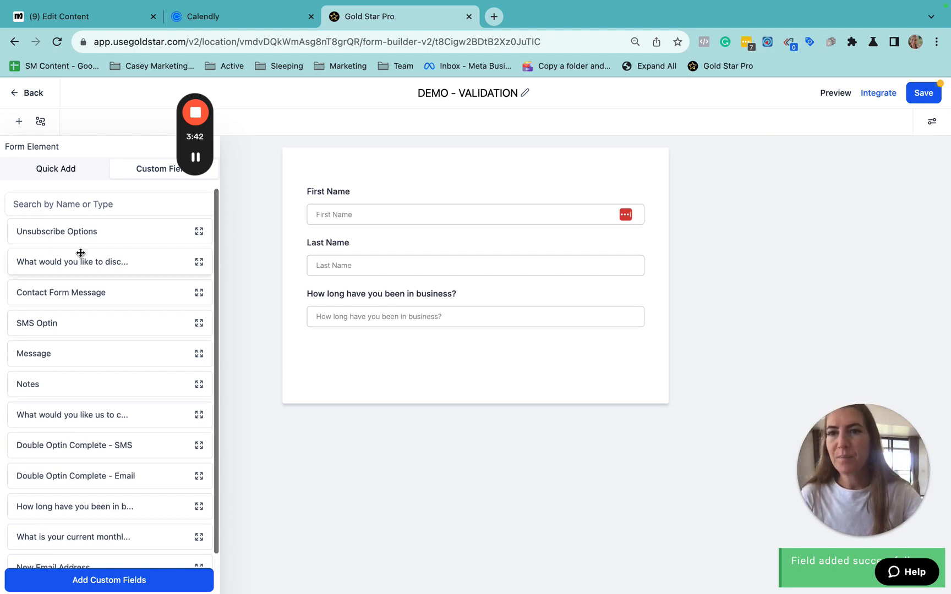
{"action": "left_click_drag", "start_coordinate": [115, 498], "coordinate": [488, 365]}
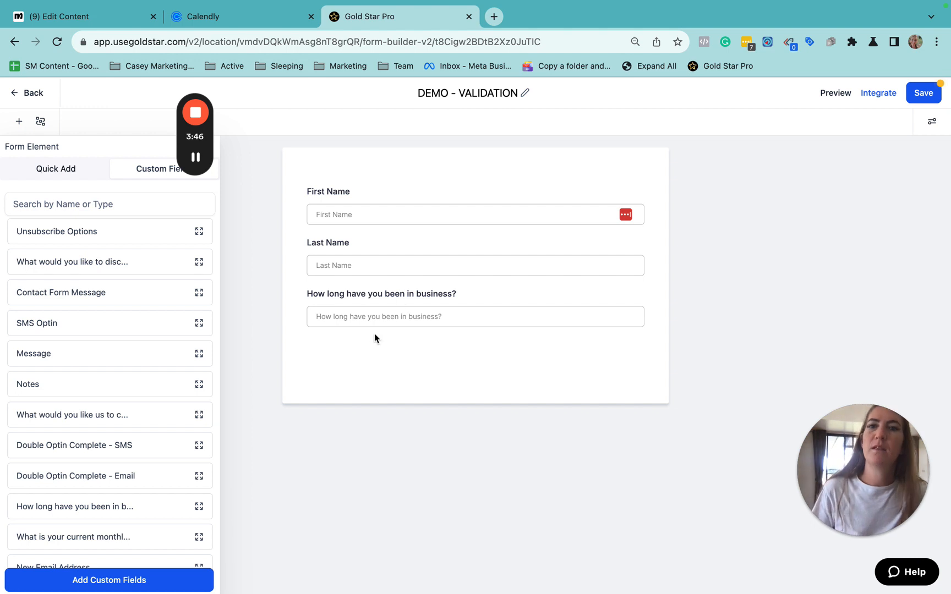
{"action": "scroll", "coordinate": [94, 484], "scroll_direction": "down", "scroll_amount": 2}
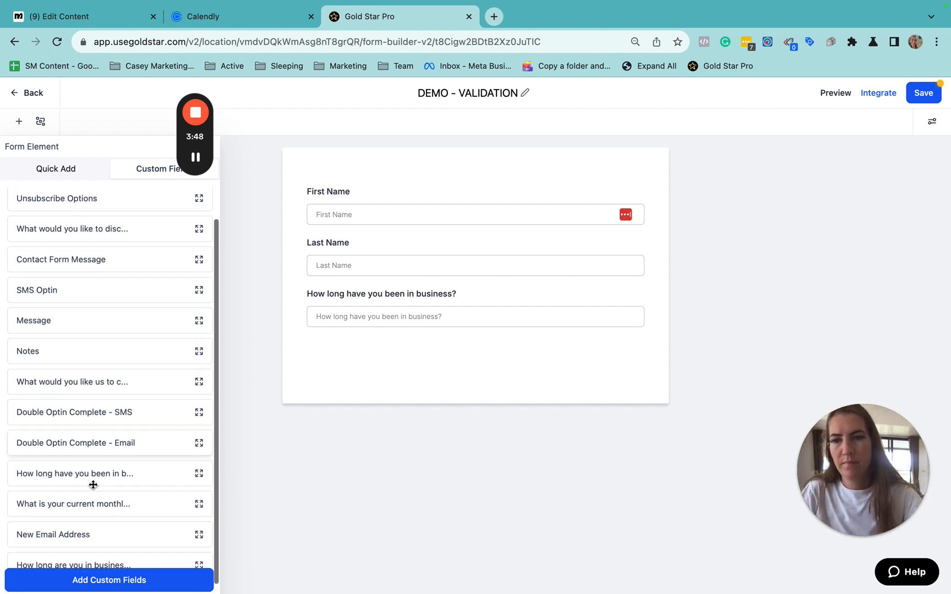
{"action": "left_click_drag", "start_coordinate": [101, 563], "coordinate": [412, 357]}
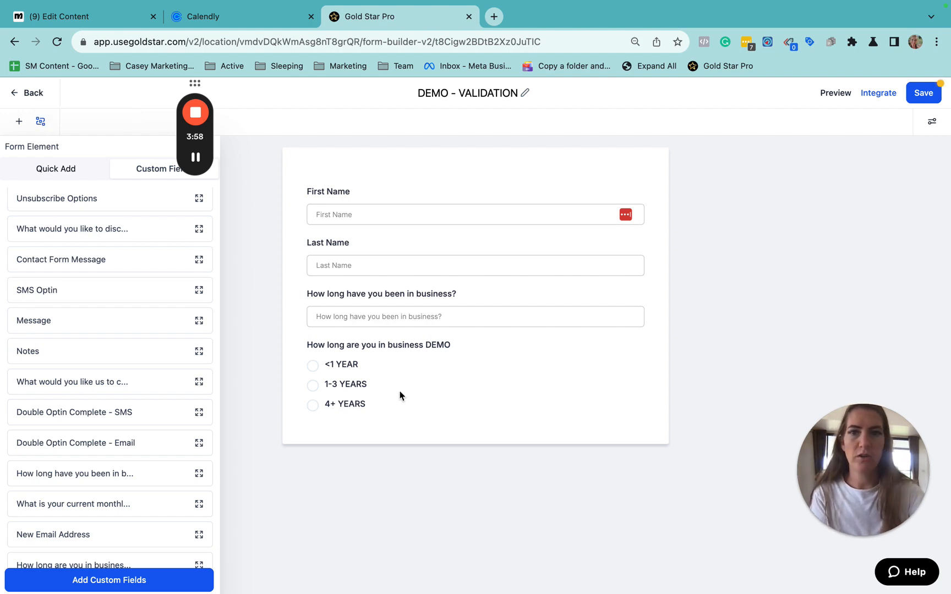
Create a Disqualify lead condition that applies when "How long are you in business DEMO" is equal to "<1 YEAR".
{"action": "left_click", "coordinate": [41, 121]}
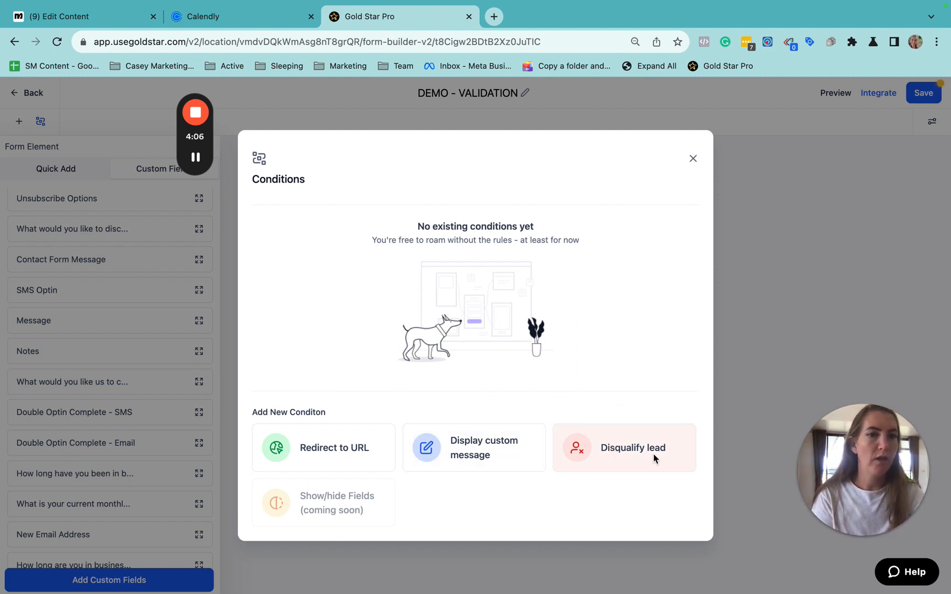
{"action": "left_click", "coordinate": [629, 450]}
{"action": "left_click", "coordinate": [304, 255]}
{"action": "left_click", "coordinate": [327, 335]}
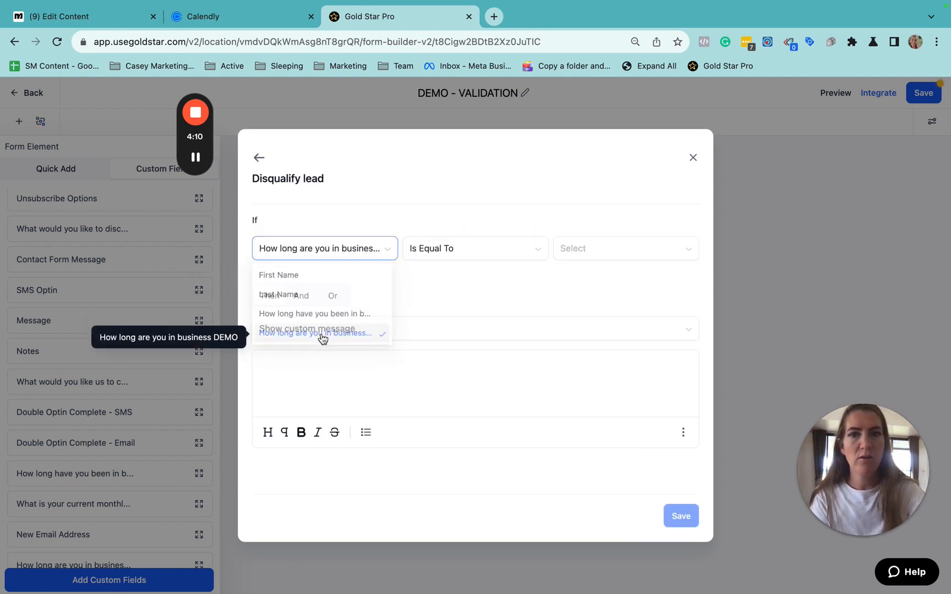
{"action": "left_click", "coordinate": [581, 251]}
{"action": "left_click", "coordinate": [589, 280]}
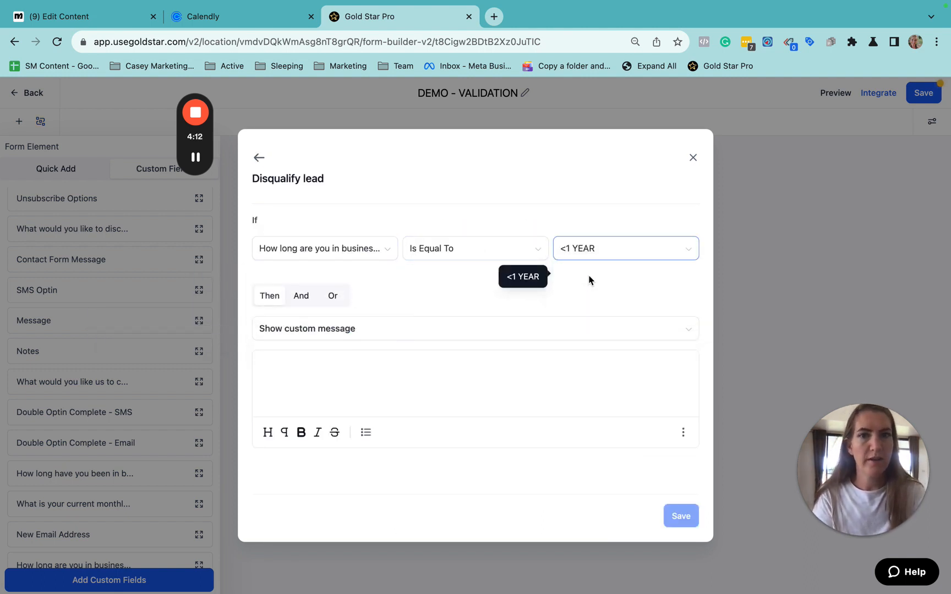
Enter "Sorry, we aren't a good fit..." as the disqualification's custom message and save the condition.
{"action": "left_click", "coordinate": [299, 377]}
{"action": "type", "text": "Sorry, we aren't a good fit..."}
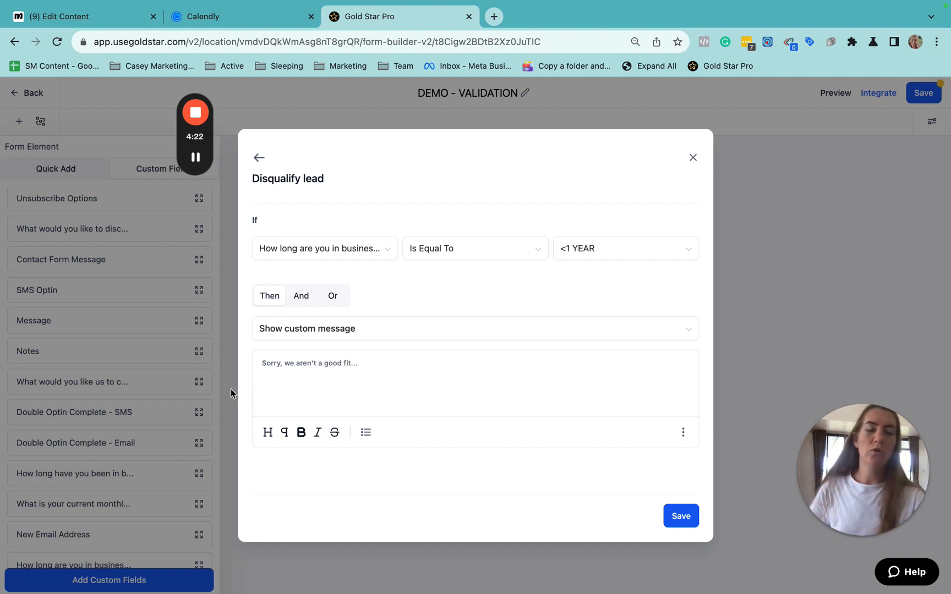
{"action": "left_click", "coordinate": [307, 336]}
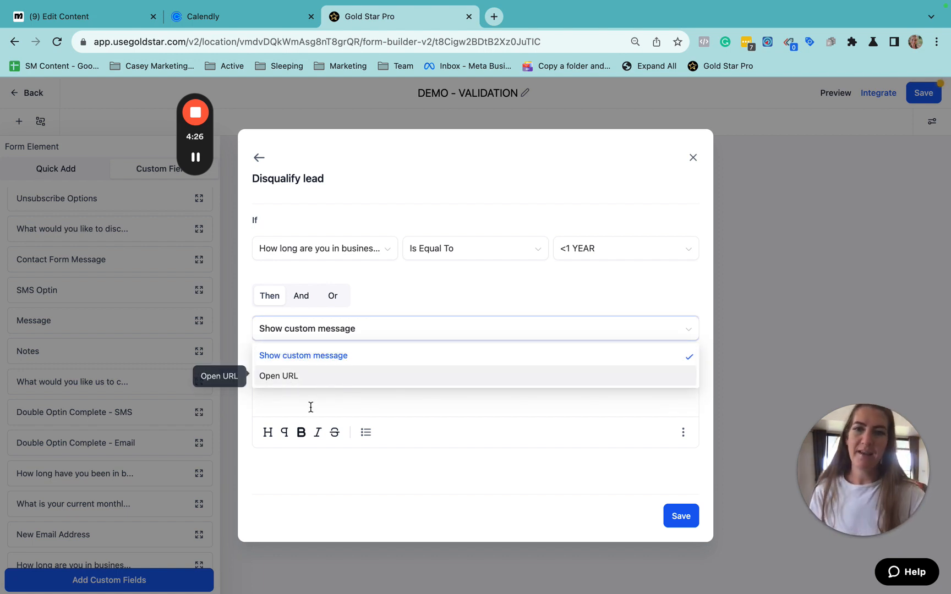
{"action": "left_click", "coordinate": [330, 398]}
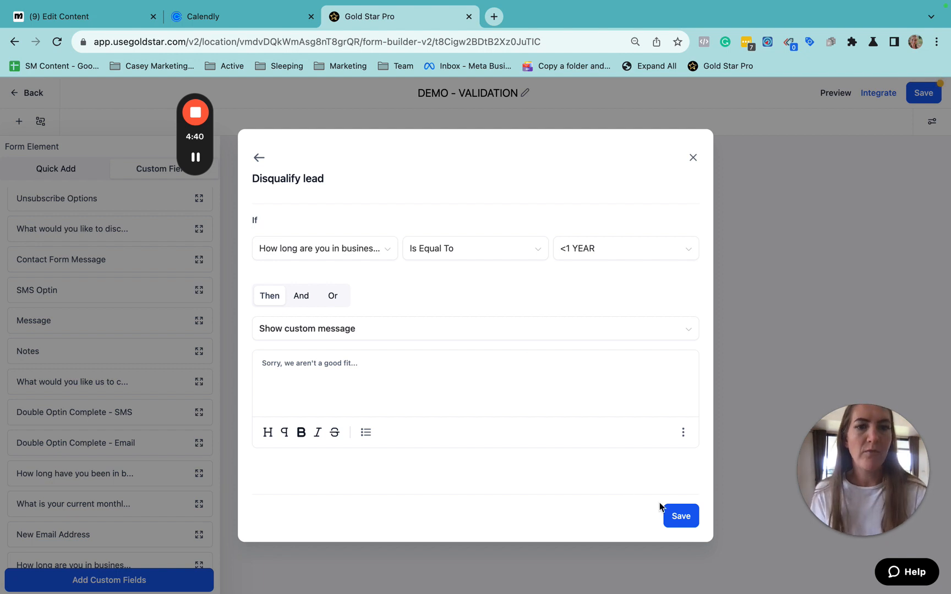
{"action": "left_click", "coordinate": [681, 516]}
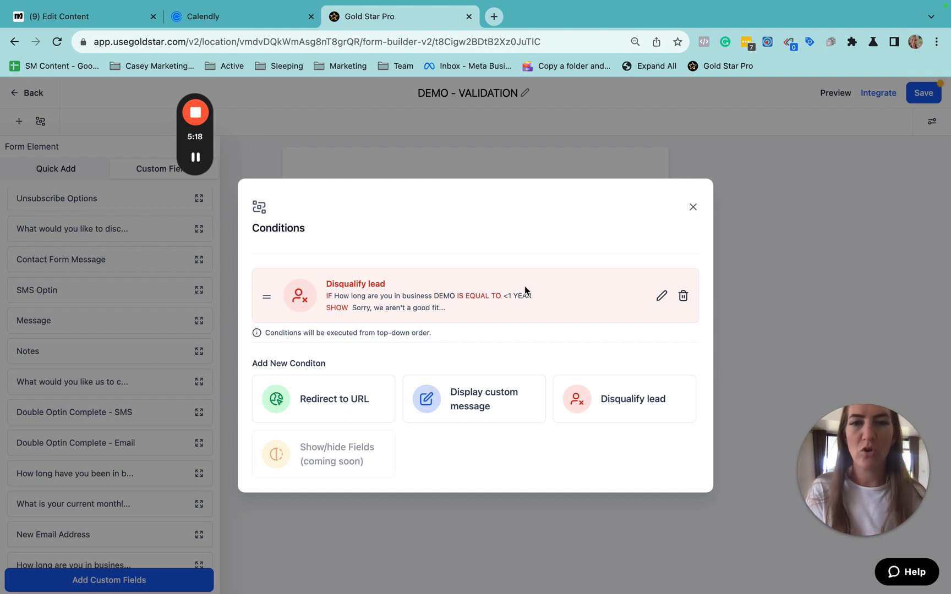
Close the conditions dialog, save the form and open its preview.
{"action": "left_click", "coordinate": [693, 207]}
{"action": "left_click", "coordinate": [917, 102]}
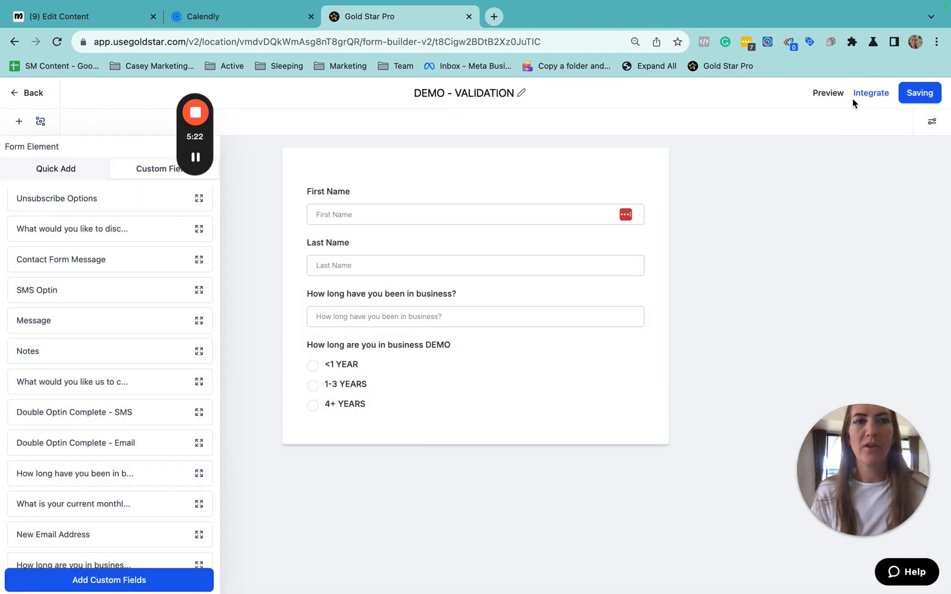
{"action": "left_click", "coordinate": [829, 93]}
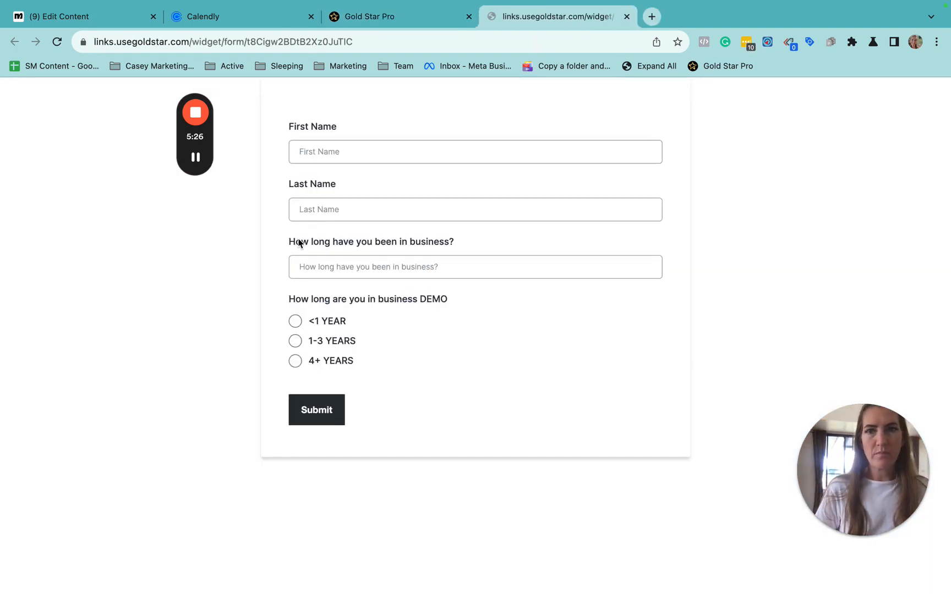
Autofill the preview form's text fields with the saved contact details, choose "<1 YEAR" and submit the form.
{"action": "left_click", "coordinate": [325, 146]}
{"action": "left_click", "coordinate": [396, 192]}
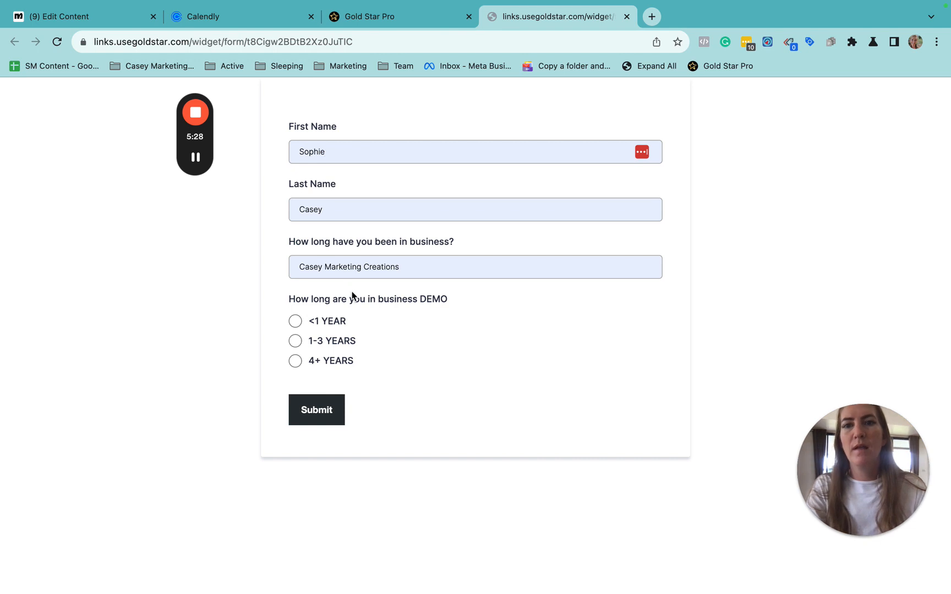
{"action": "left_click", "coordinate": [295, 322]}
{"action": "left_click", "coordinate": [318, 411]}
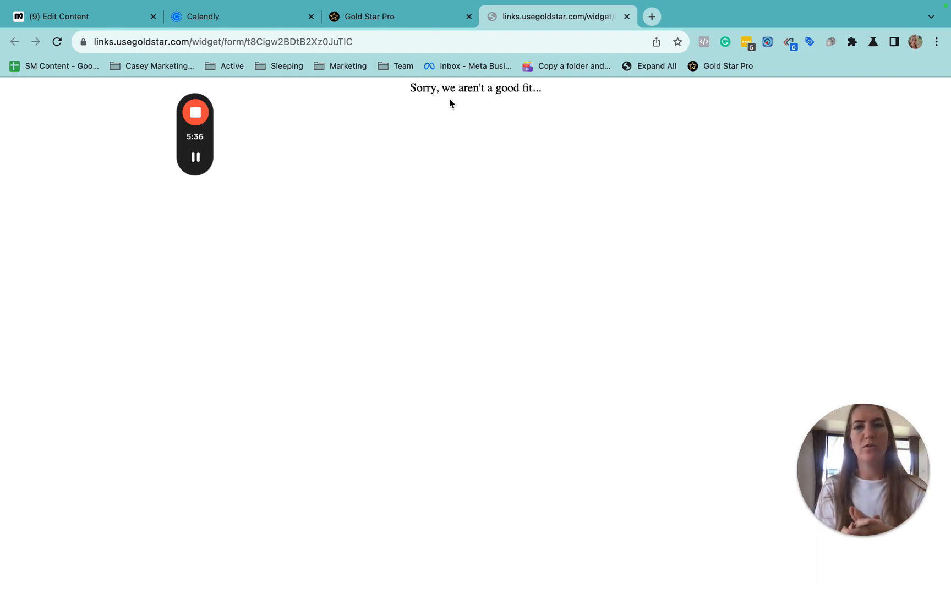
Switch to Calendly and review the settings of the "Roadmap Planning Session - 20 minute" event type, returning to the event list.
{"action": "left_click", "coordinate": [424, 18]}
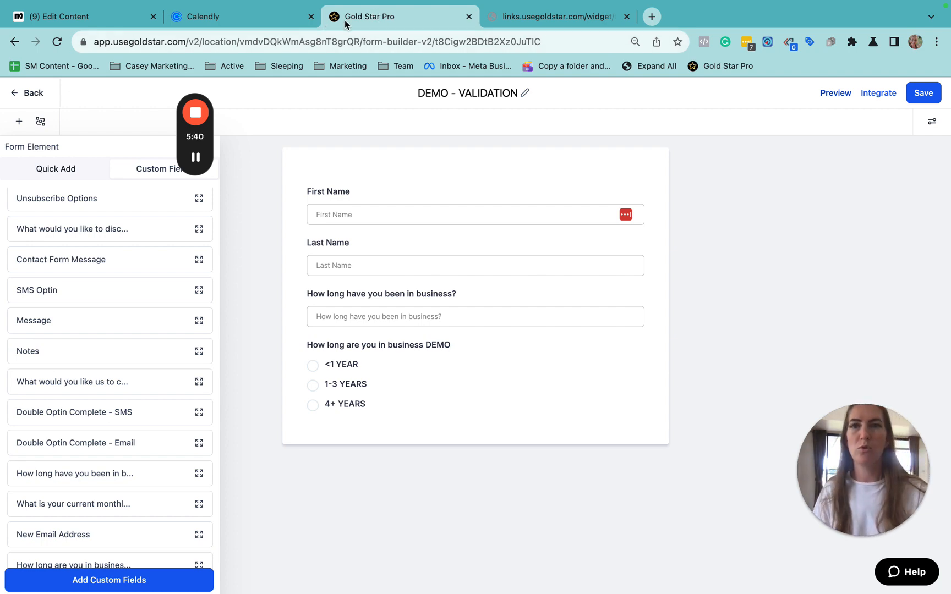
{"action": "left_click", "coordinate": [226, 21]}
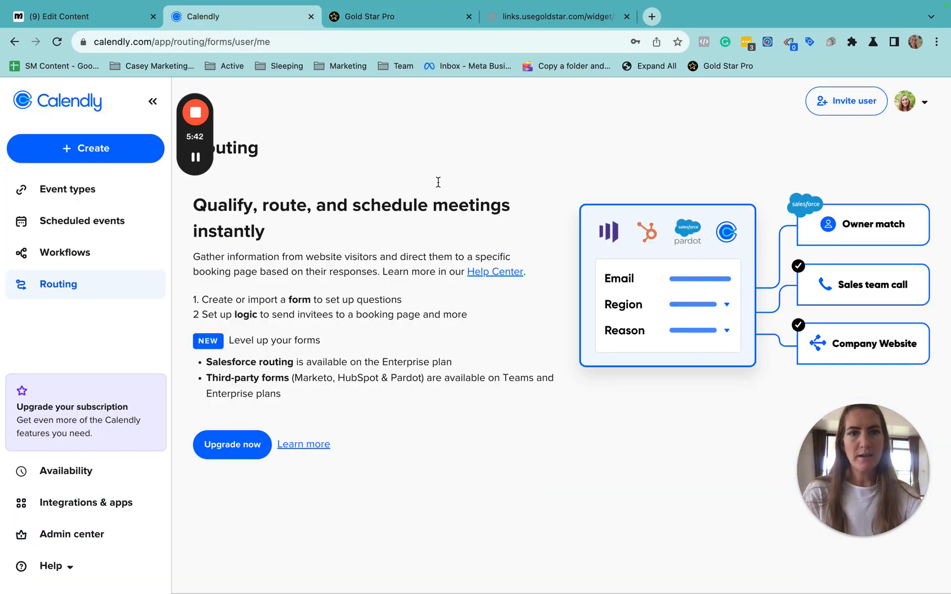
{"action": "left_click", "coordinate": [76, 192]}
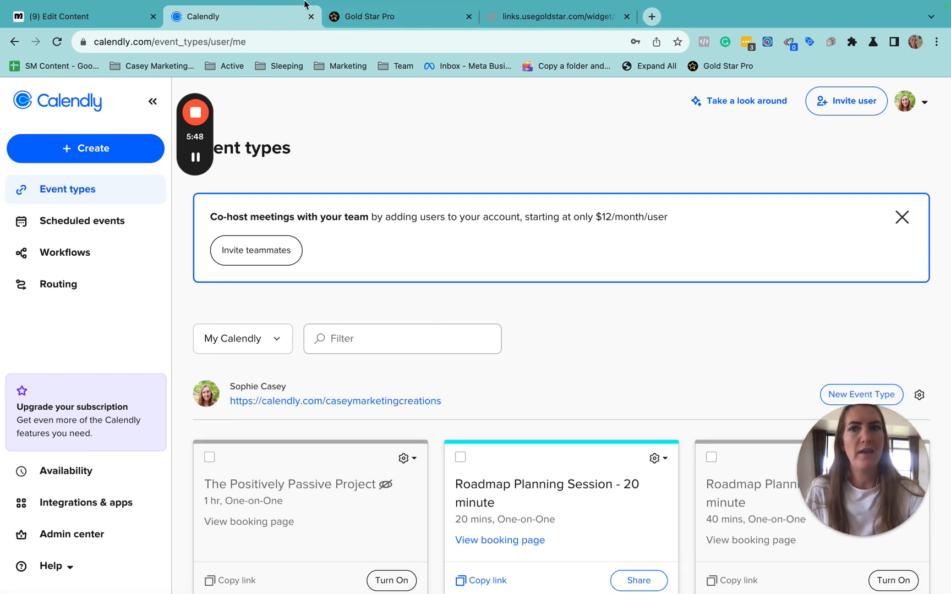
{"action": "scroll", "coordinate": [624, 479], "scroll_direction": "down", "scroll_amount": 4}
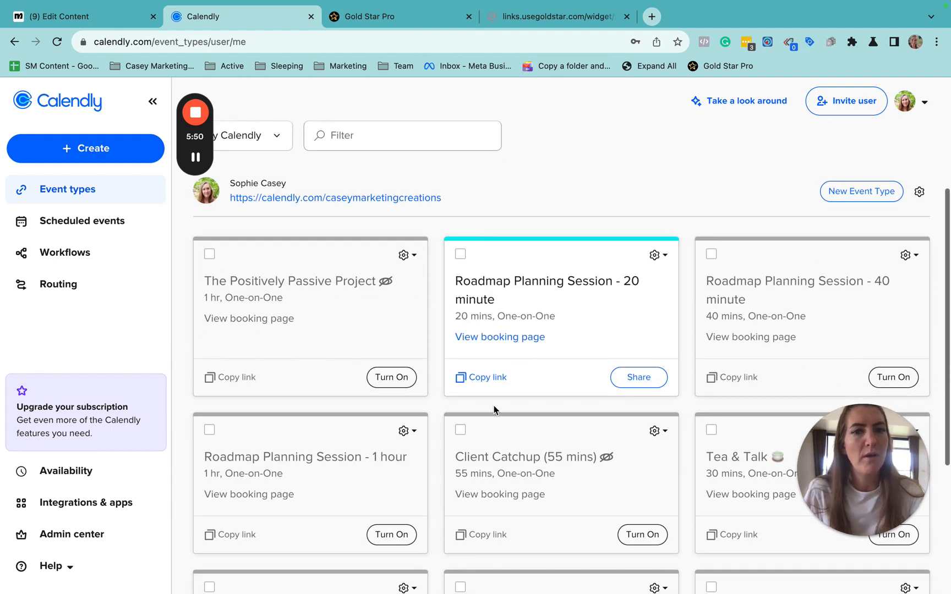
{"action": "left_click", "coordinate": [504, 285]}
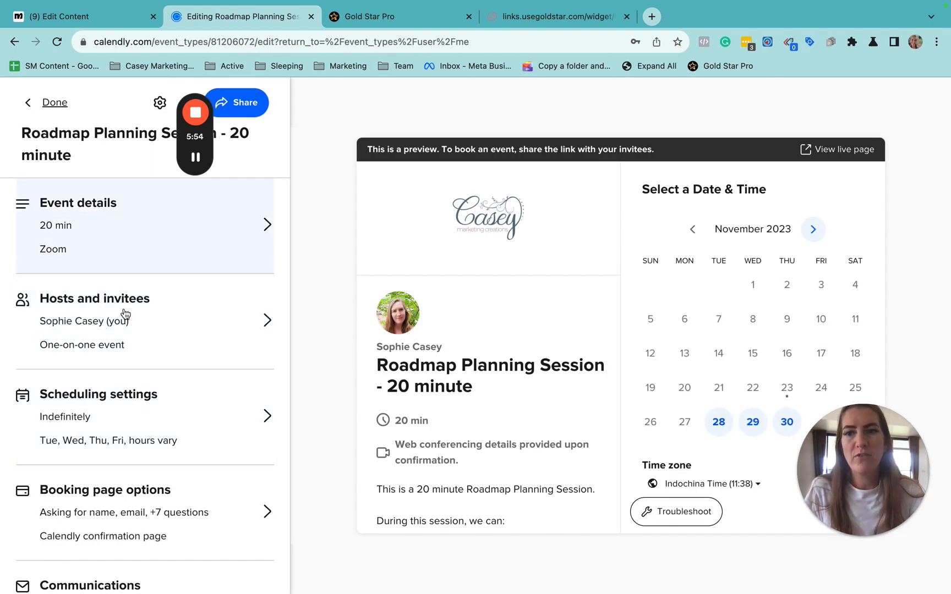
{"action": "scroll", "coordinate": [135, 380], "scroll_direction": "down", "scroll_amount": 1}
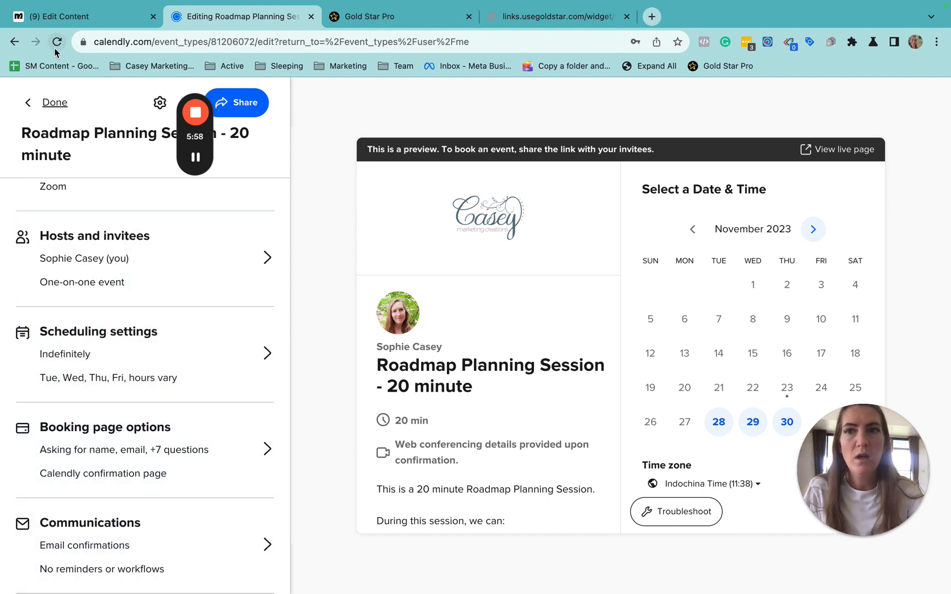
{"action": "left_click", "coordinate": [30, 103]}
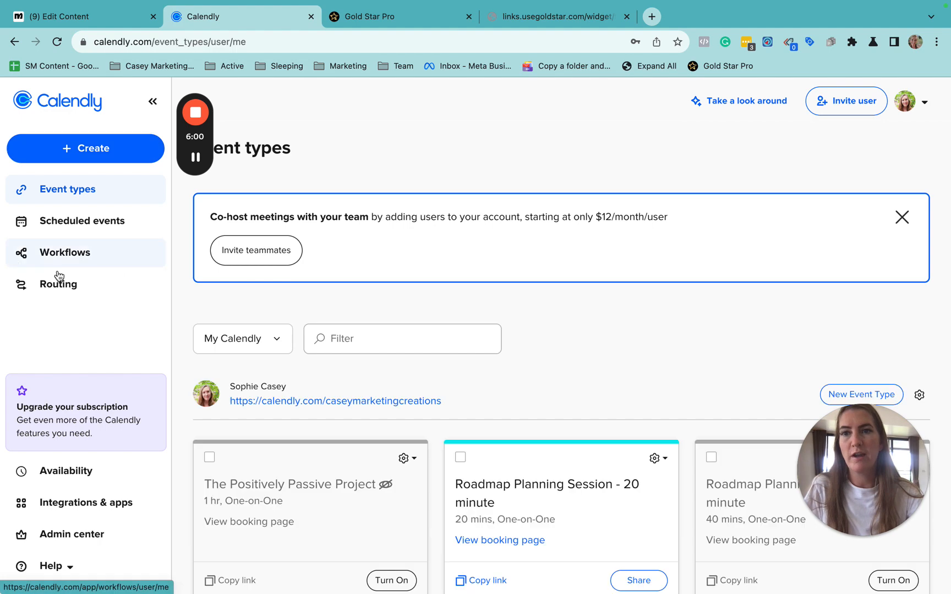
Review Calendly's Routing feature and the details of its upgrade offer.
{"action": "left_click", "coordinate": [63, 288]}
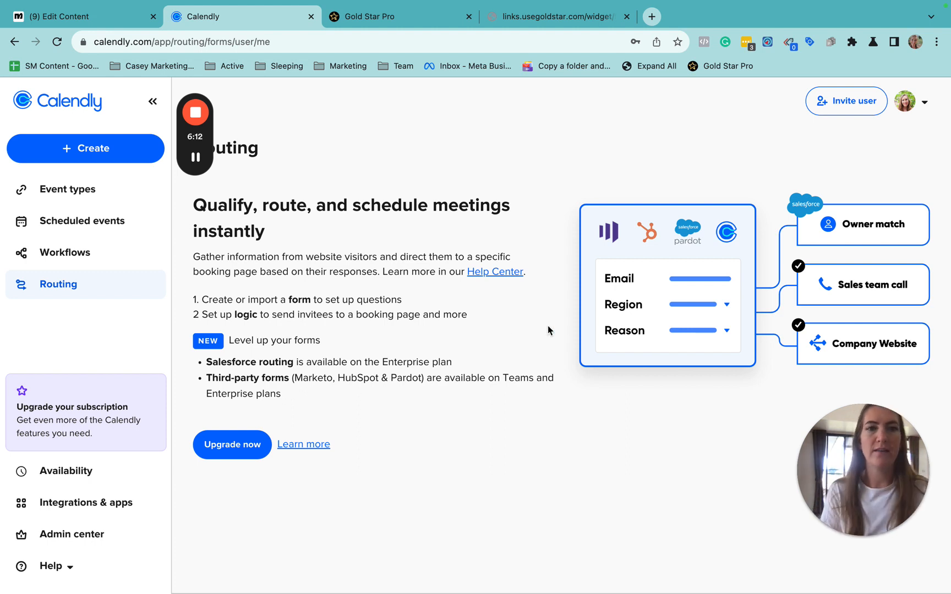
{"action": "left_click_drag", "start_coordinate": [208, 208], "coordinate": [394, 360]}
{"action": "left_click", "coordinate": [395, 360]}
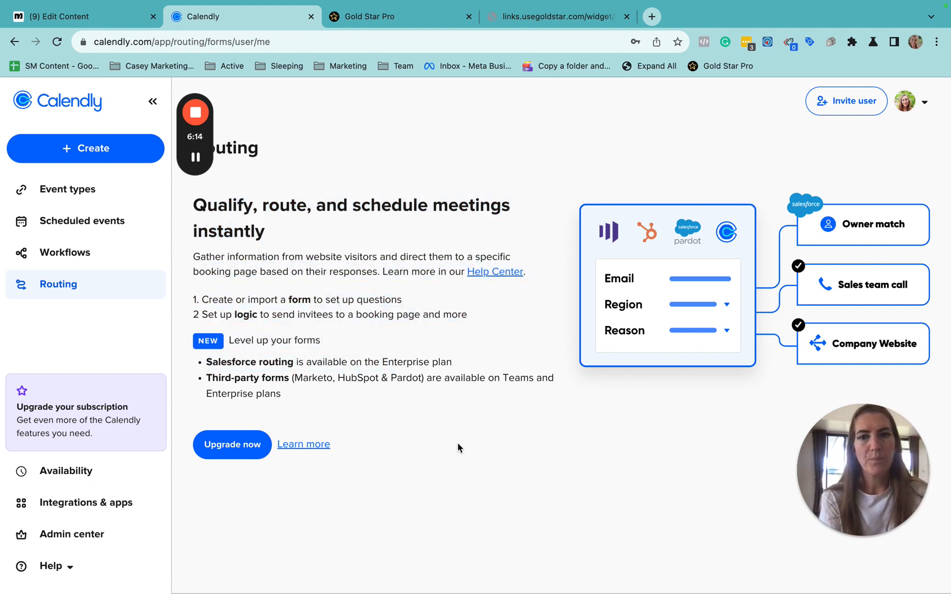
{"action": "left_click", "coordinate": [231, 453]}
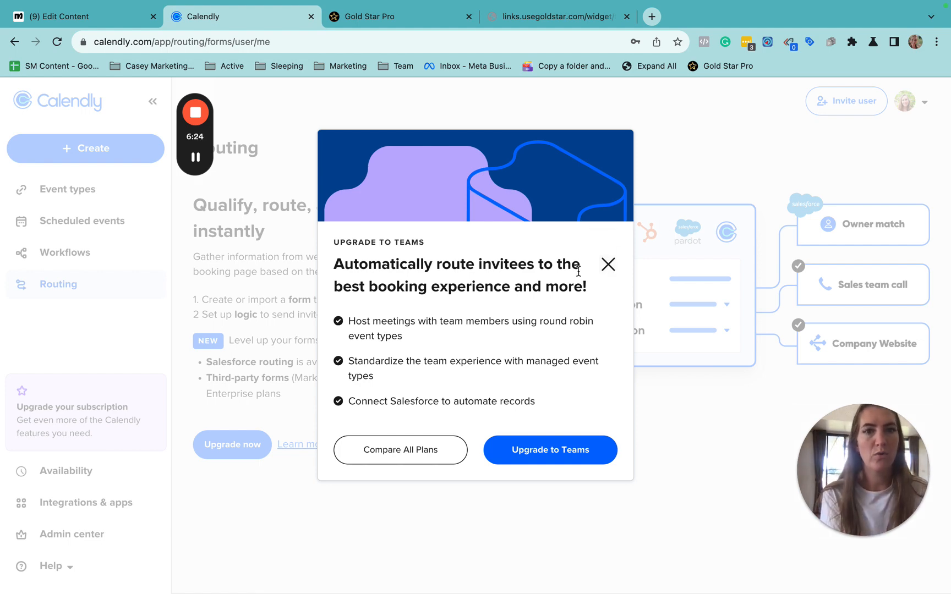
{"action": "left_click", "coordinate": [609, 267]}
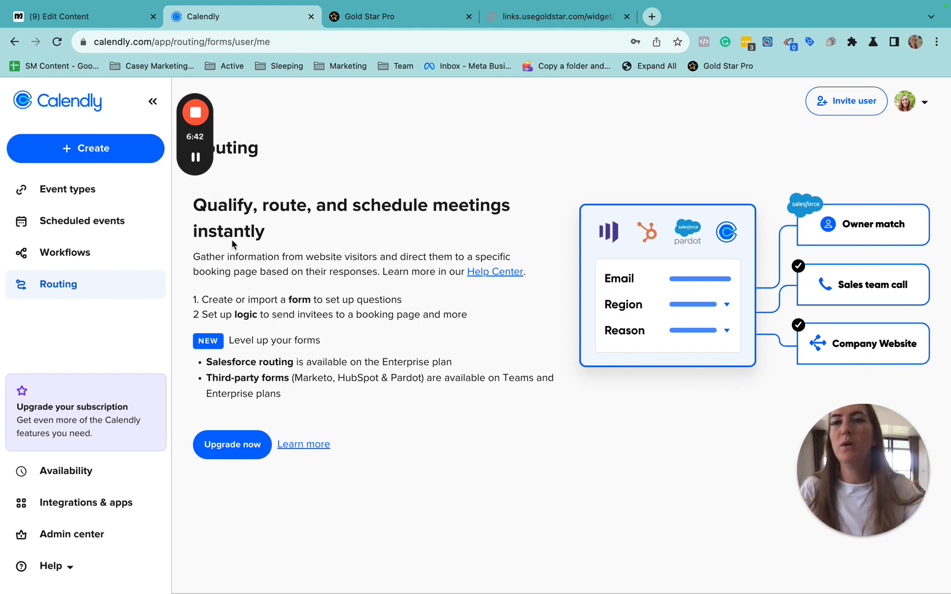
{"action": "left_click", "coordinate": [385, 22]}
{"action": "left_click", "coordinate": [264, 18]}
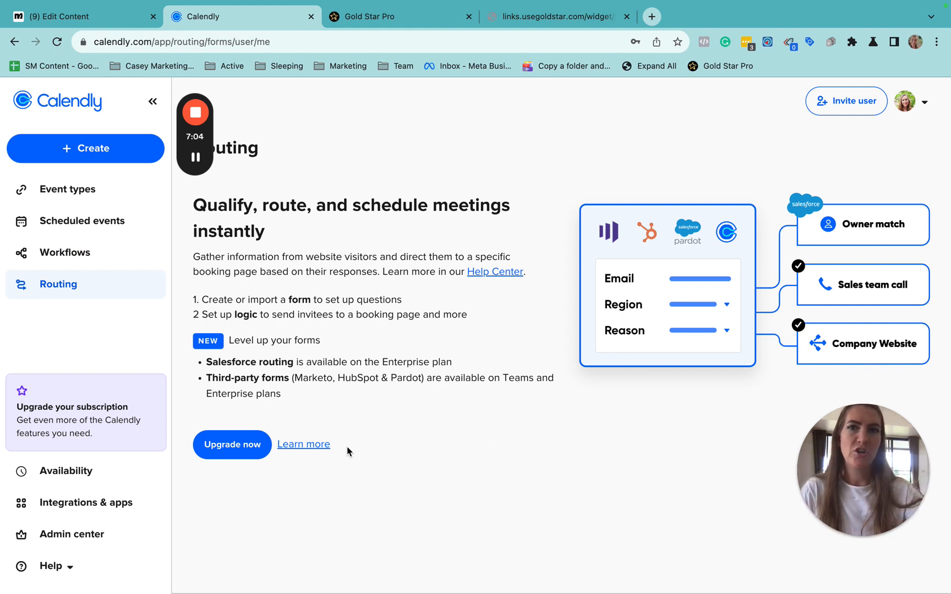
Switch to Manychat and examine the Welcome Message 2022 flow, from its reply options to the Funnels & Automation branch.
{"action": "left_click", "coordinate": [77, 17]}
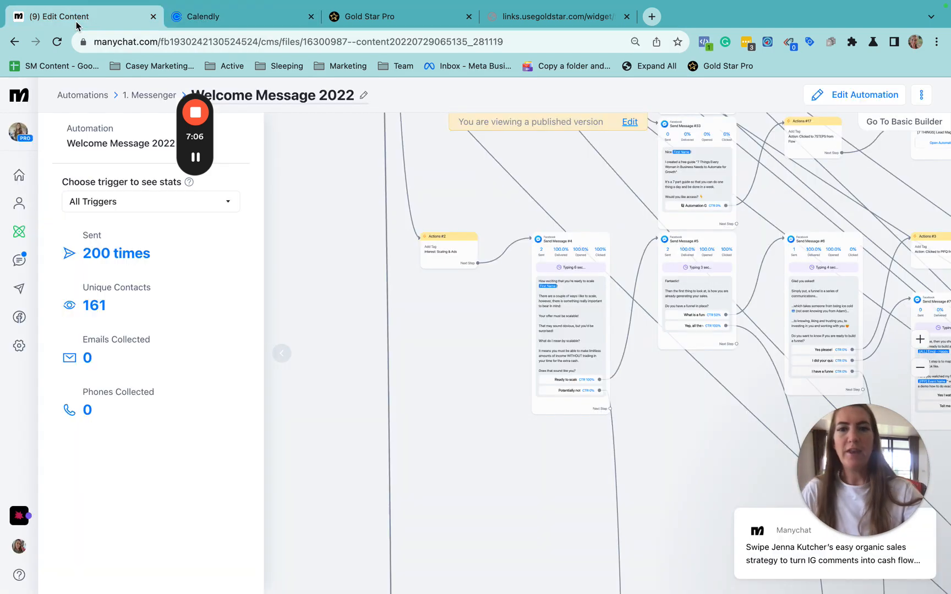
{"action": "scroll", "coordinate": [451, 308], "scroll_direction": "down", "scroll_amount": 10}
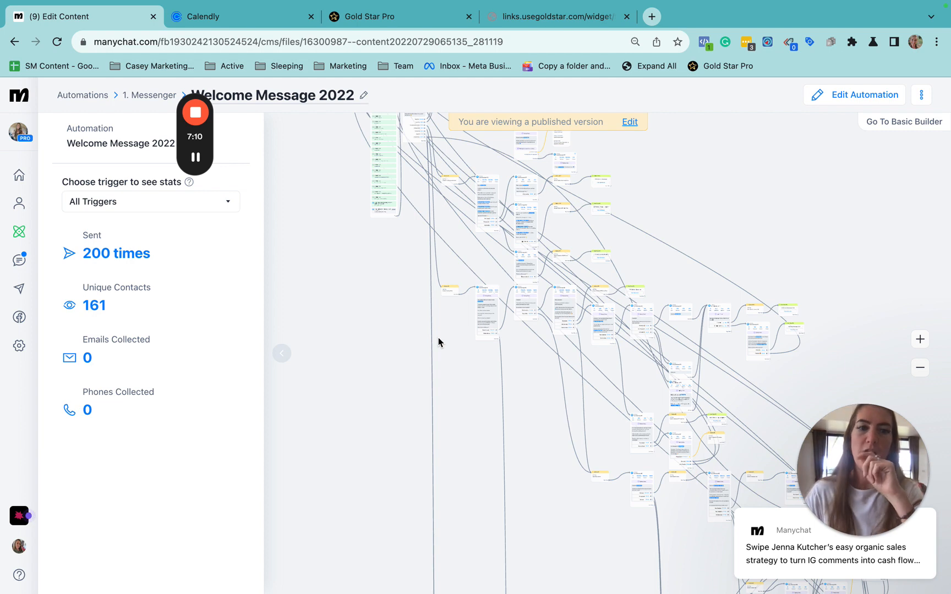
{"action": "scroll", "coordinate": [438, 337], "scroll_direction": "down", "scroll_amount": 5}
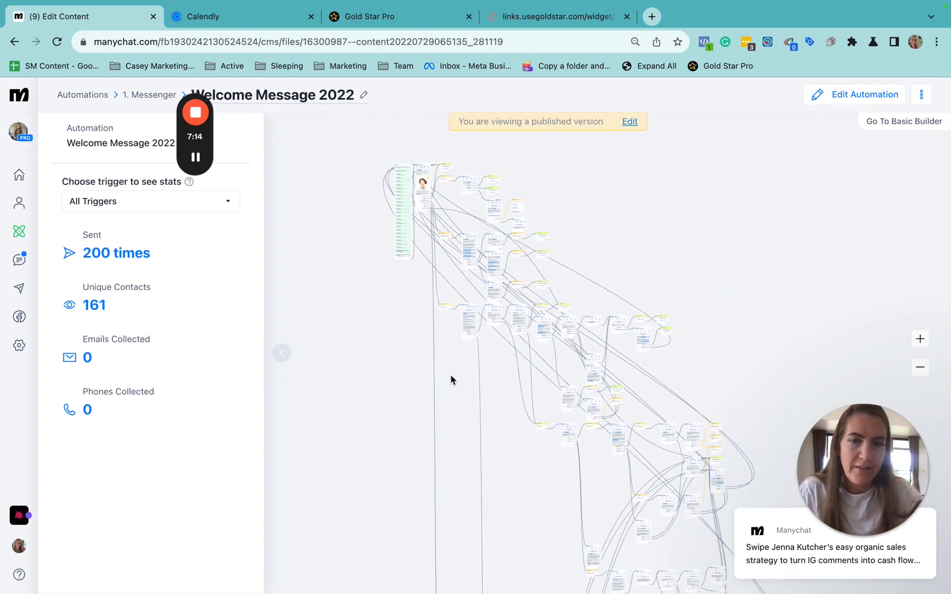
{"action": "left_click_drag", "start_coordinate": [463, 472], "coordinate": [520, 535]}
{"action": "left_click_drag", "start_coordinate": [525, 192], "coordinate": [518, 249]}
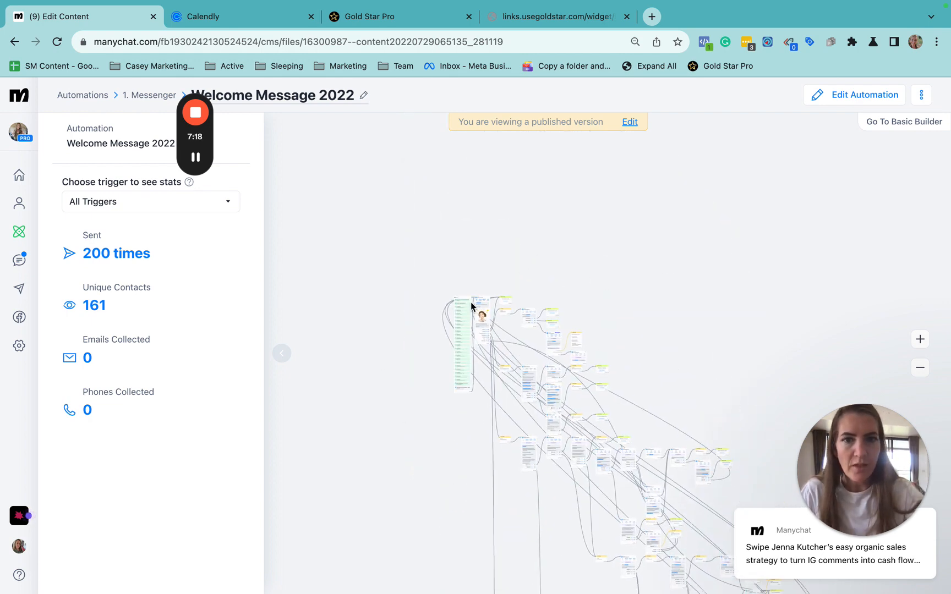
{"action": "scroll", "coordinate": [471, 303], "scroll_direction": "up", "scroll_amount": 4}
{"action": "scroll", "coordinate": [471, 303], "scroll_direction": "up", "scroll_amount": 10}
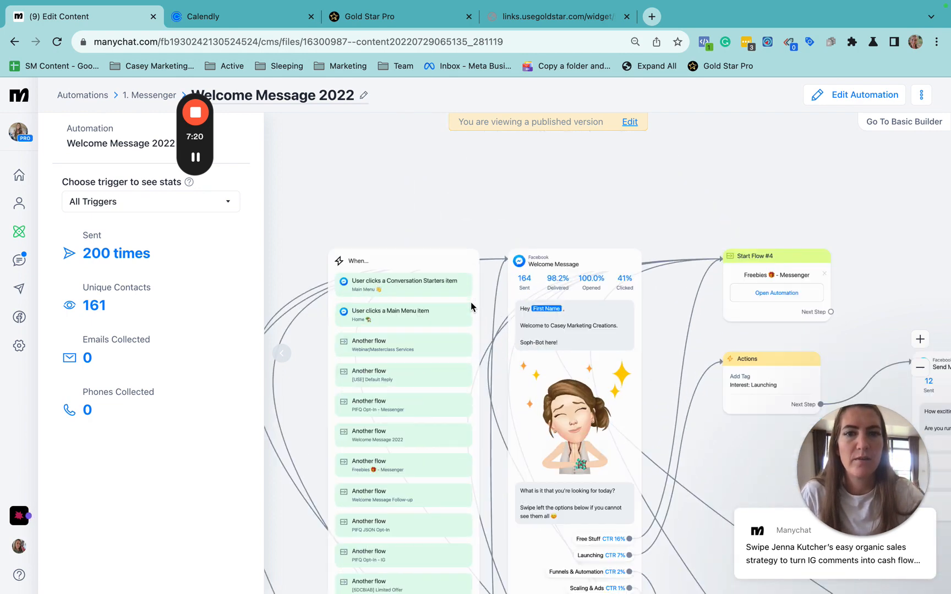
{"action": "left_click_drag", "start_coordinate": [678, 327], "coordinate": [648, 169]}
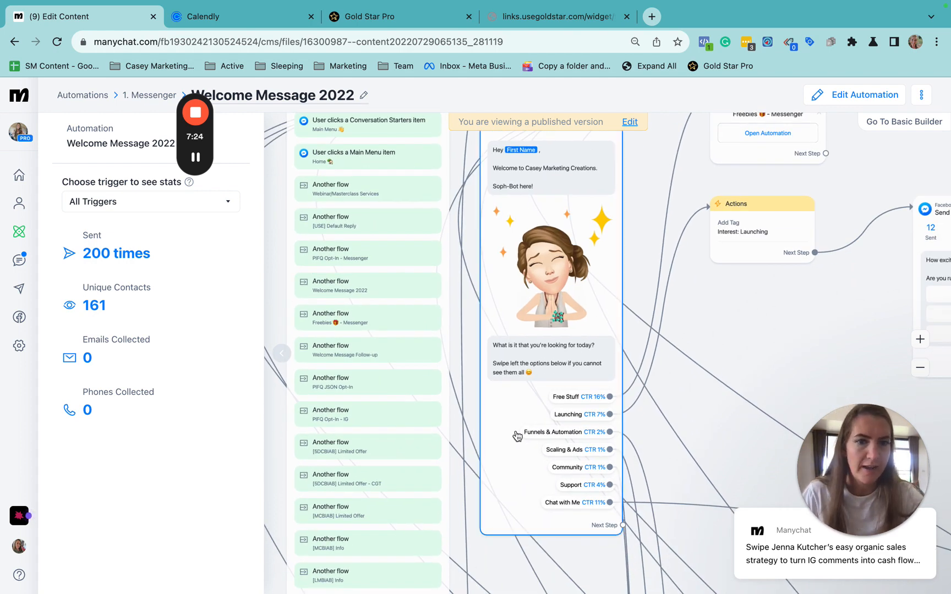
{"action": "scroll", "coordinate": [695, 456], "scroll_direction": "down", "scroll_amount": 5}
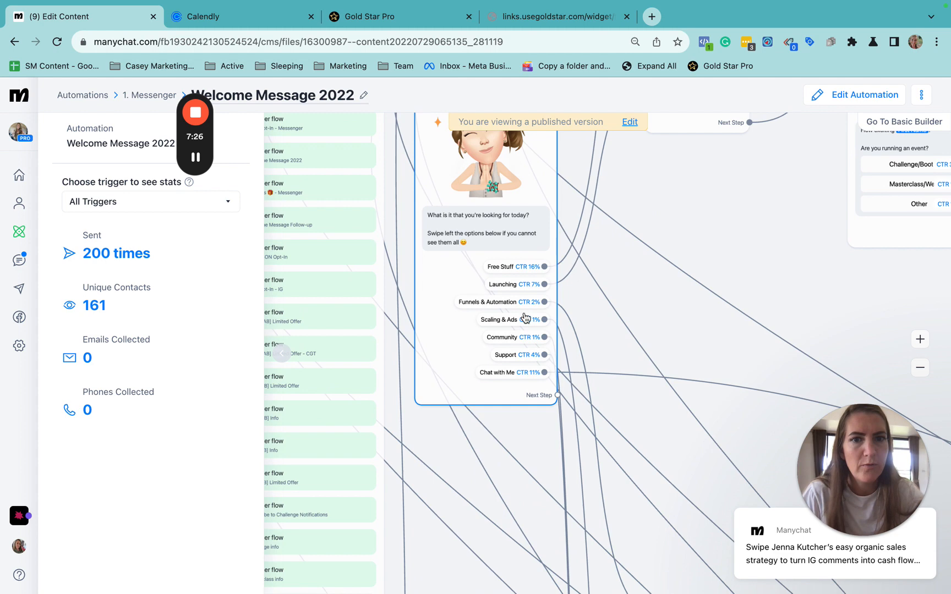
{"action": "left_click", "coordinate": [564, 356]}
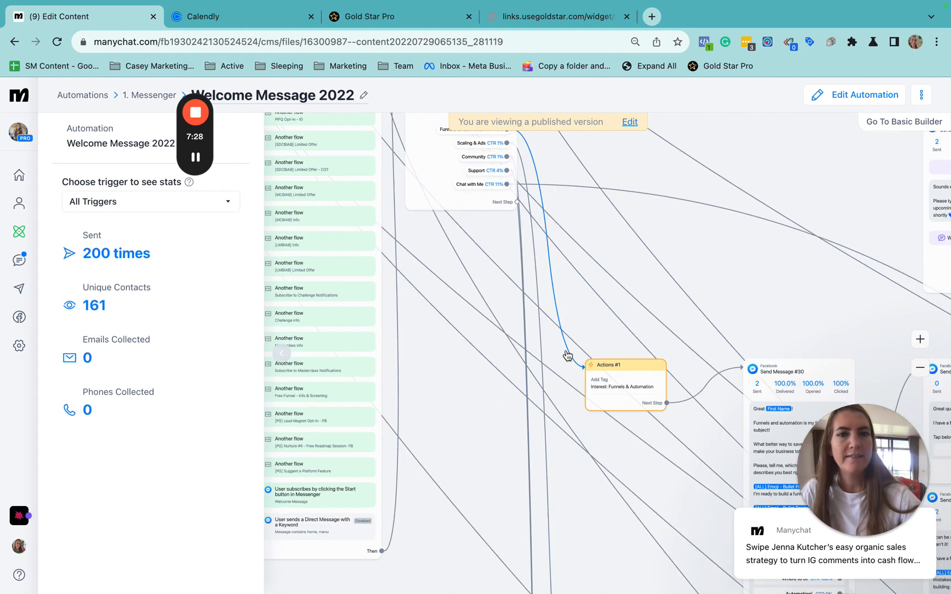
Examine the Scaling & Ads branch from Send Message #4, following the "Potentially not" reply to the quick chat offer.
{"action": "left_click_drag", "start_coordinate": [643, 481], "coordinate": [335, 421]}
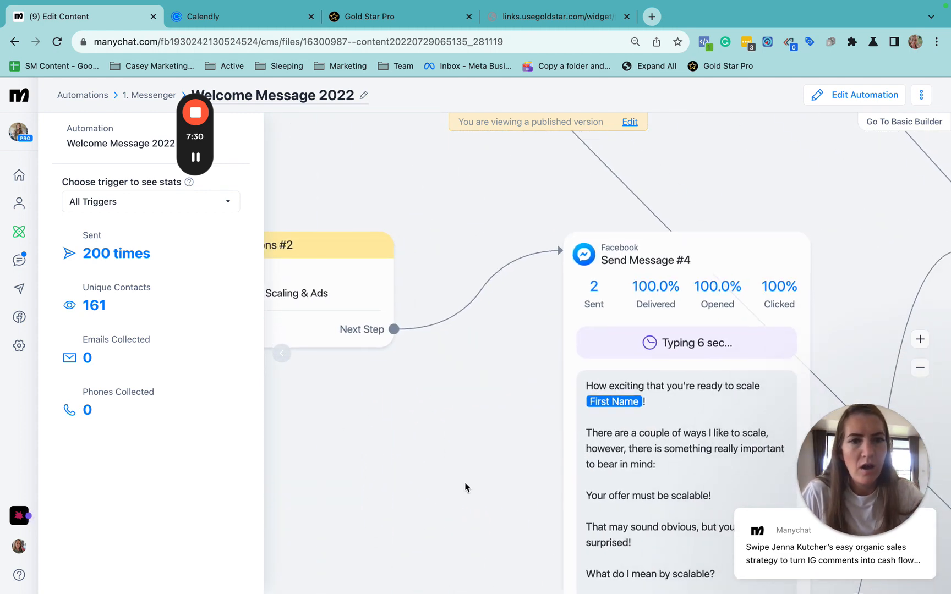
{"action": "left_click_drag", "start_coordinate": [465, 484], "coordinate": [301, 254]}
{"action": "scroll", "coordinate": [297, 280], "scroll_direction": "down", "scroll_amount": 3}
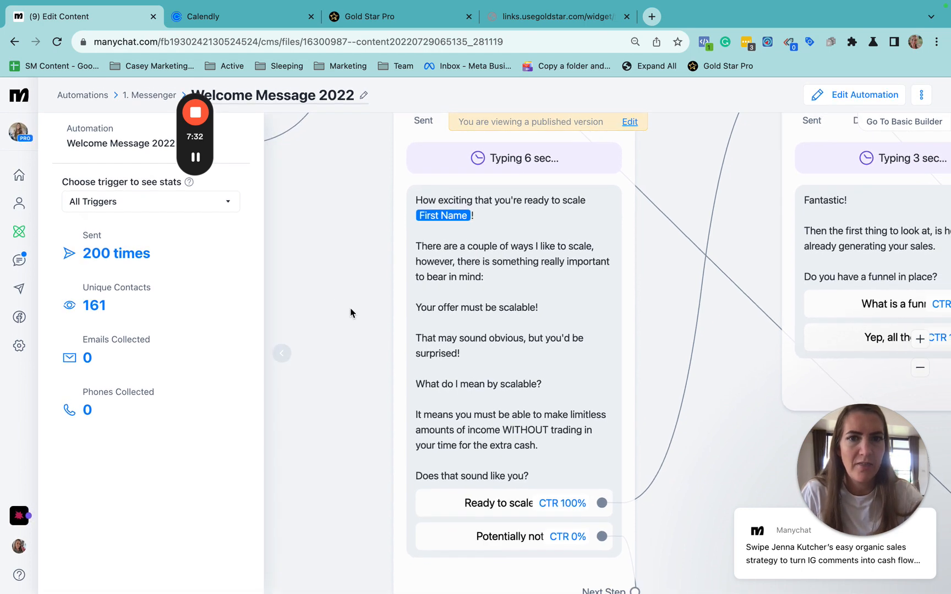
{"action": "scroll", "coordinate": [349, 313], "scroll_direction": "down", "scroll_amount": 3}
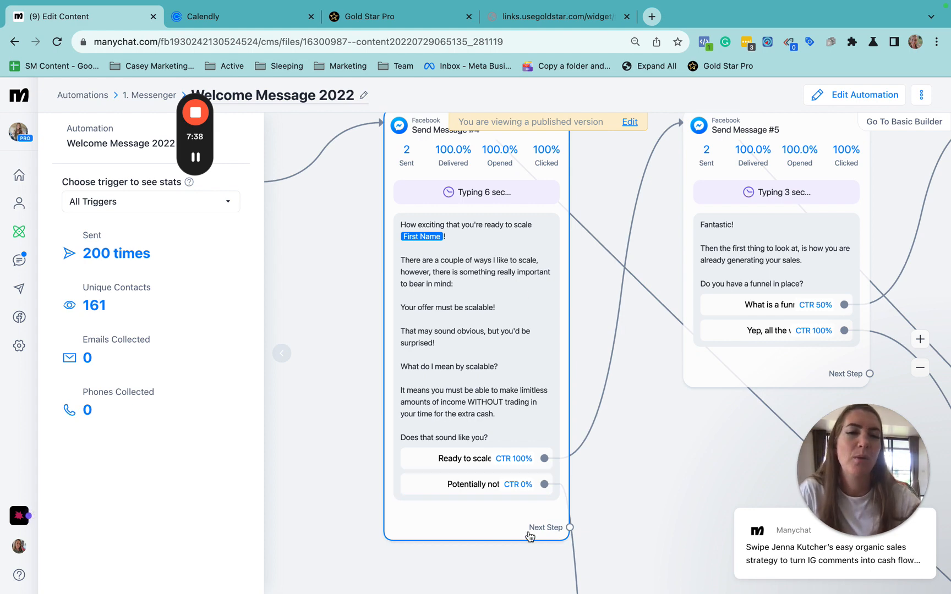
{"action": "left_click_drag", "start_coordinate": [605, 558], "coordinate": [550, 316]}
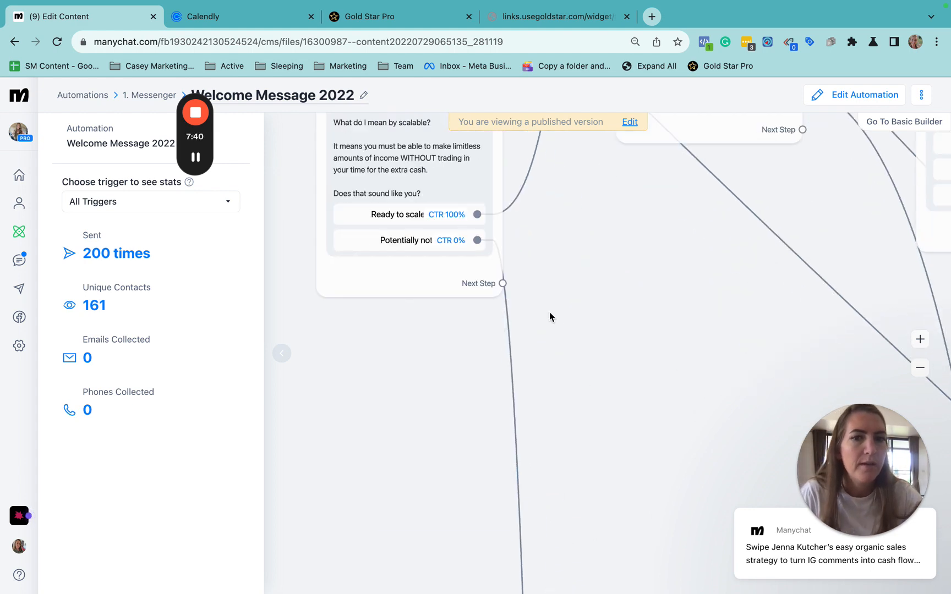
{"action": "scroll", "coordinate": [517, 450], "scroll_direction": "down", "scroll_amount": 10}
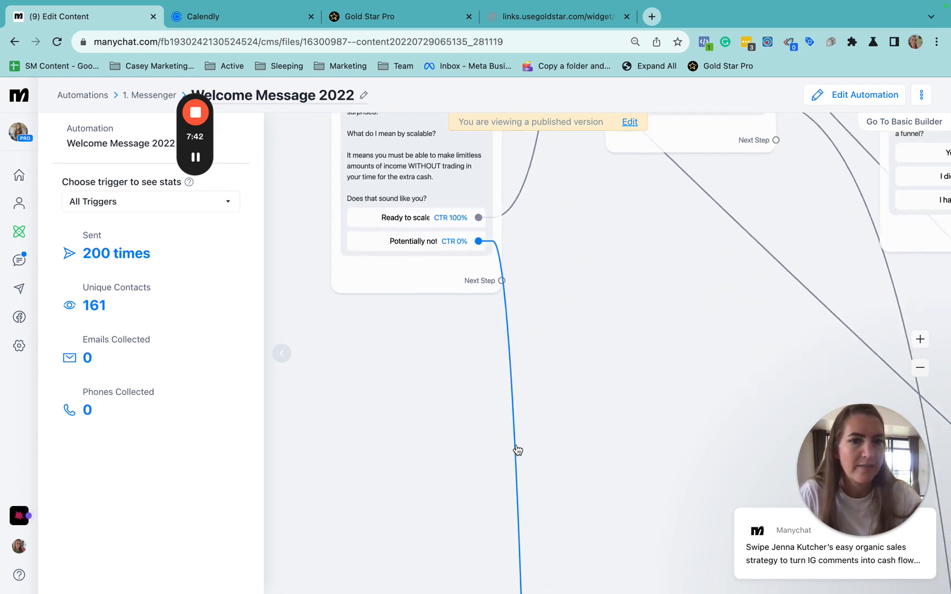
{"action": "scroll", "coordinate": [517, 449], "scroll_direction": "up", "scroll_amount": 8}
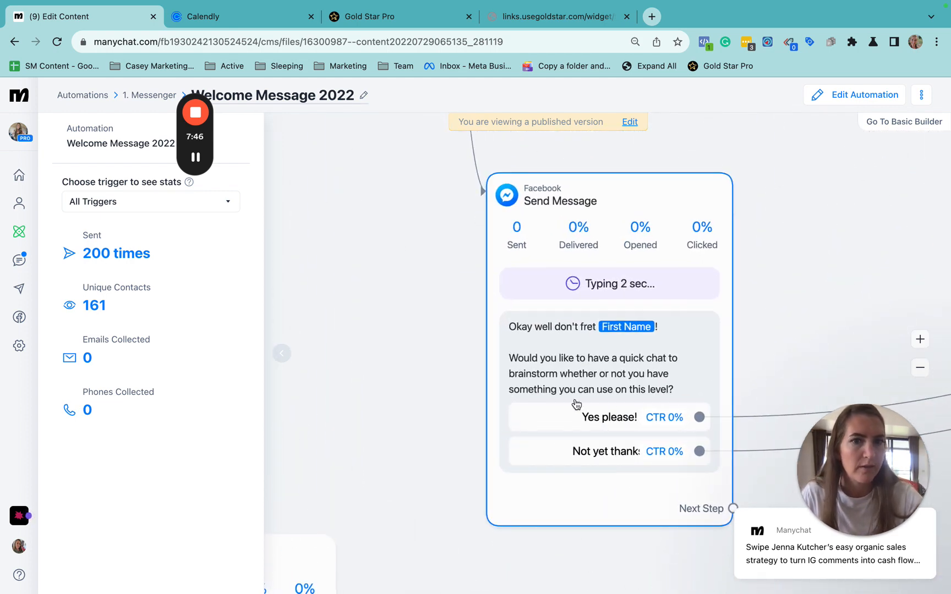
{"action": "scroll", "coordinate": [435, 352], "scroll_direction": "down", "scroll_amount": 3}
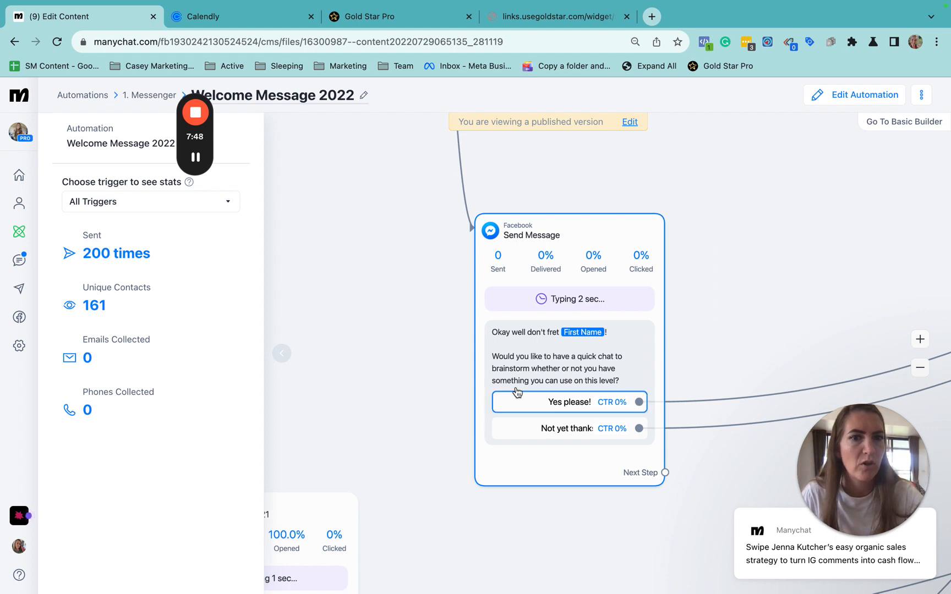
{"action": "scroll", "coordinate": [715, 295], "scroll_direction": "down", "scroll_amount": 1}
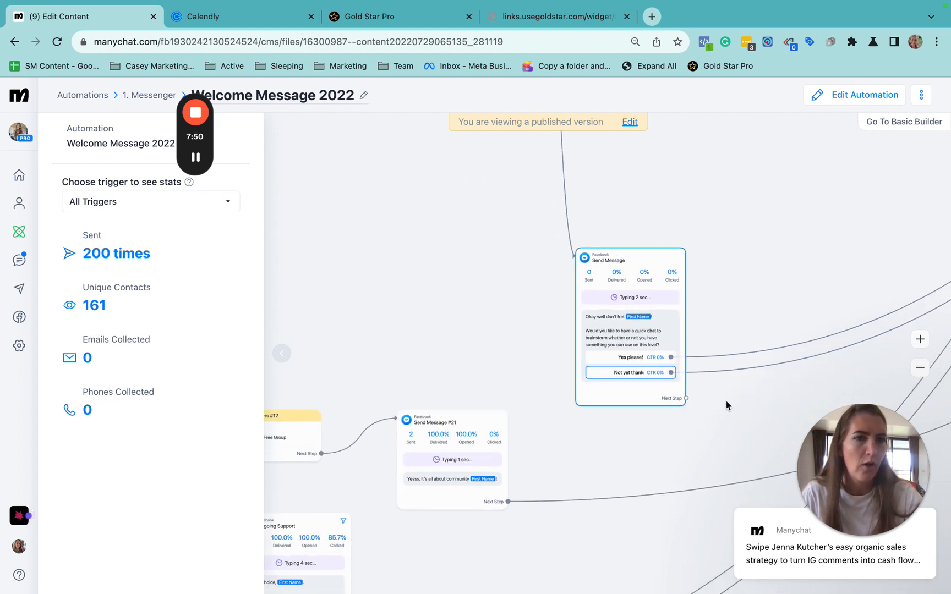
Return along the "Ready to scale" reply of Send Message #4 and examine Send Message #5's funnel question and its two reply paths.
{"action": "left_click_drag", "start_coordinate": [775, 301], "coordinate": [746, 428]}
{"action": "left_click_drag", "start_coordinate": [707, 285], "coordinate": [691, 530]}
{"action": "left_click_drag", "start_coordinate": [642, 215], "coordinate": [600, 505]}
{"action": "left_click_drag", "start_coordinate": [565, 248], "coordinate": [566, 524]}
{"action": "left_click_drag", "start_coordinate": [534, 225], "coordinate": [556, 538]}
{"action": "left_click_drag", "start_coordinate": [558, 290], "coordinate": [553, 578]}
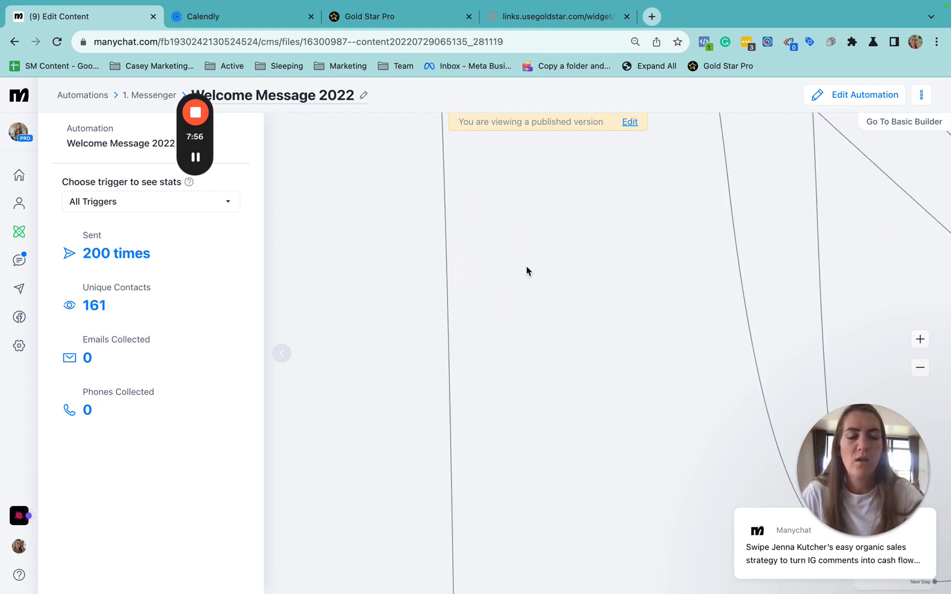
{"action": "left_click_drag", "start_coordinate": [526, 267], "coordinate": [526, 593]}
{"action": "left_click_drag", "start_coordinate": [497, 247], "coordinate": [553, 358]}
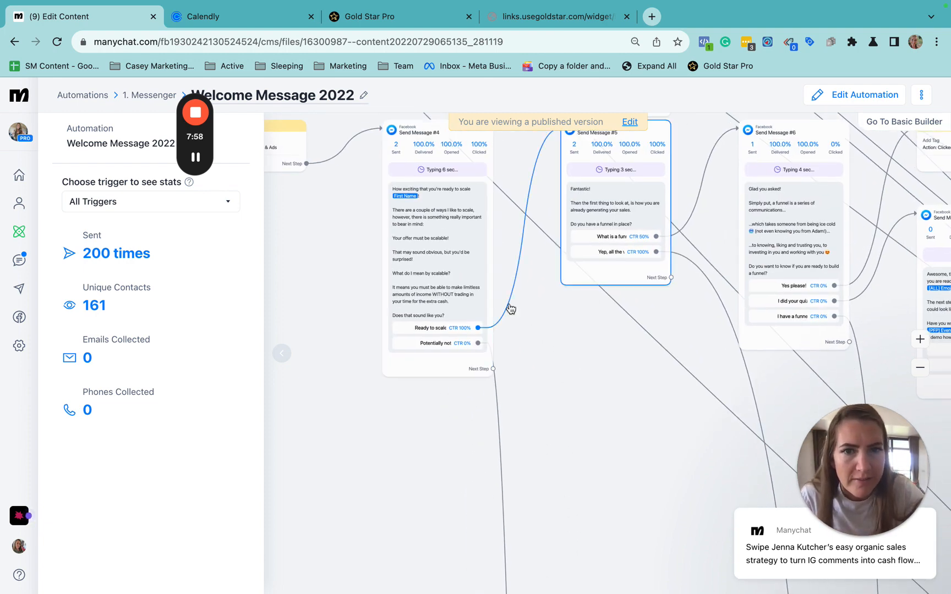
{"action": "scroll", "coordinate": [510, 300], "scroll_direction": "up", "scroll_amount": 5}
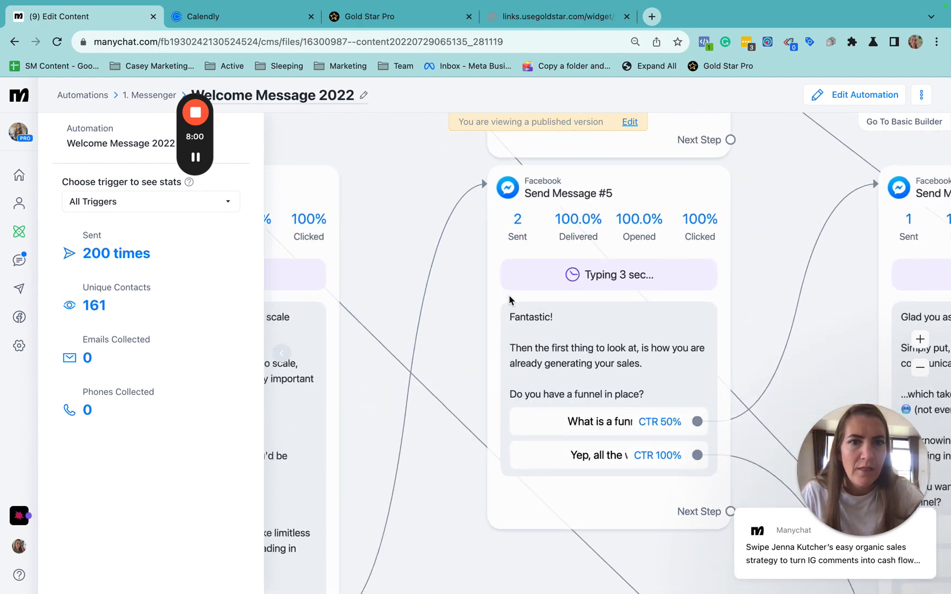
{"action": "scroll", "coordinate": [504, 419], "scroll_direction": "down", "scroll_amount": 3}
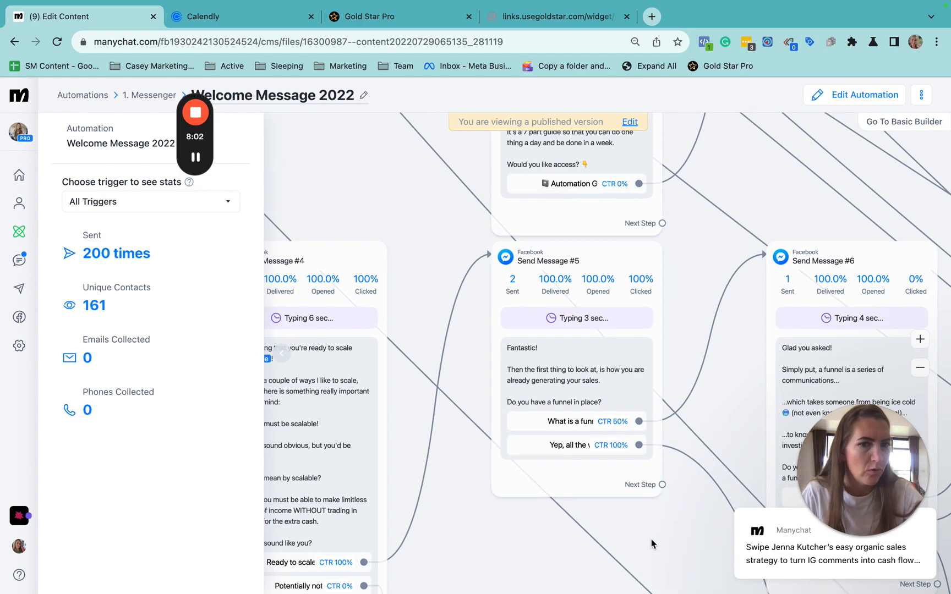
{"action": "scroll", "coordinate": [583, 449], "scroll_direction": "down", "scroll_amount": 2}
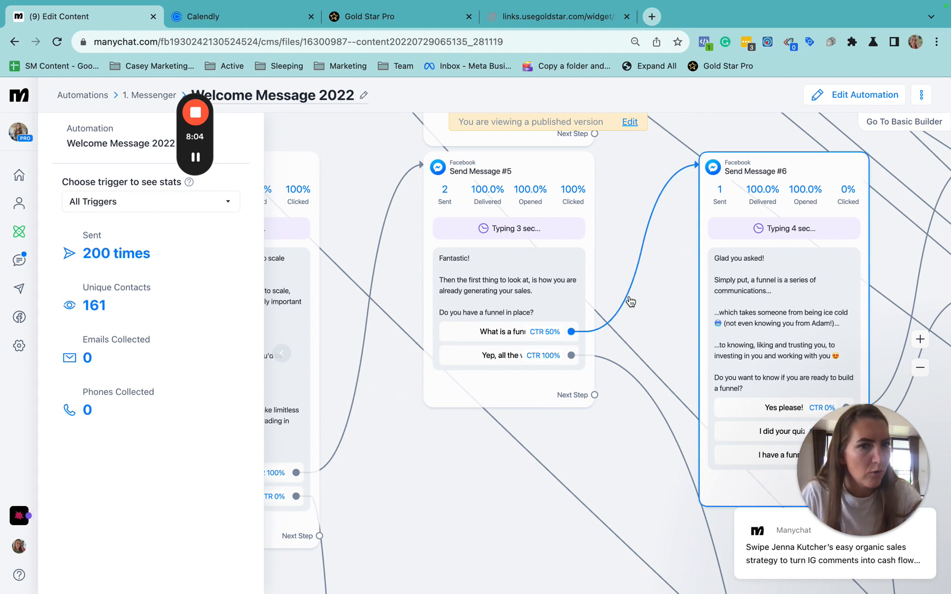
{"action": "scroll", "coordinate": [628, 275], "scroll_direction": "down", "scroll_amount": 3}
{"action": "scroll", "coordinate": [627, 275], "scroll_direction": "right", "scroll_amount": 2}
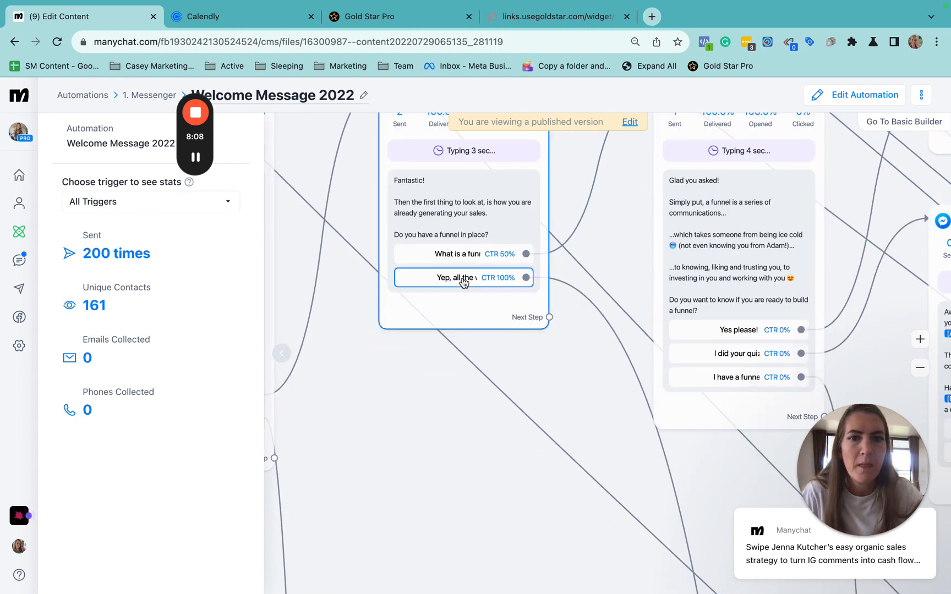
Trace the has-a-funnel path from Actions #7 through Send Message #8 and the "User: Ready to Scale" tag to Send Message #9.
{"action": "left_click", "coordinate": [591, 309]}
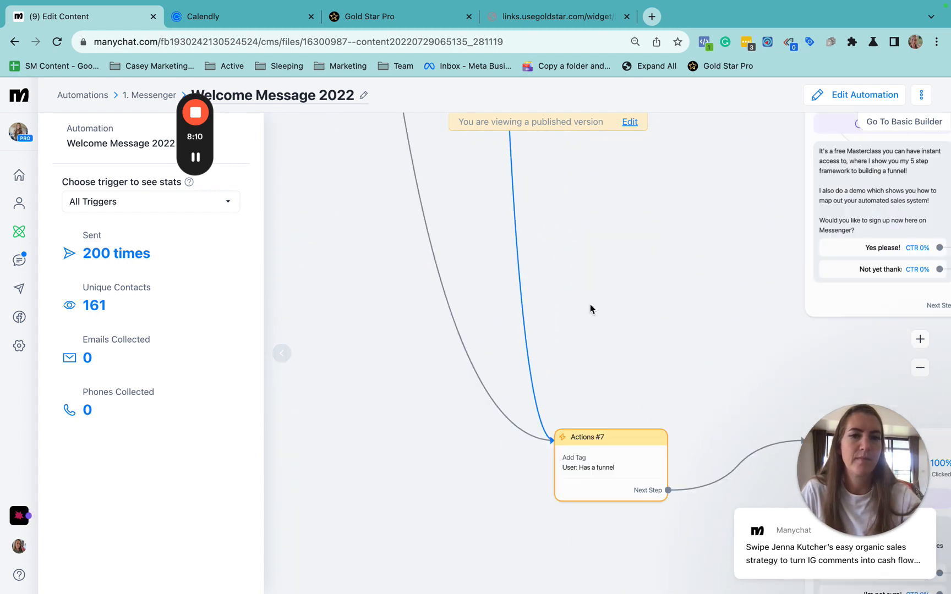
{"action": "left_click_drag", "start_coordinate": [604, 489], "coordinate": [486, 481]}
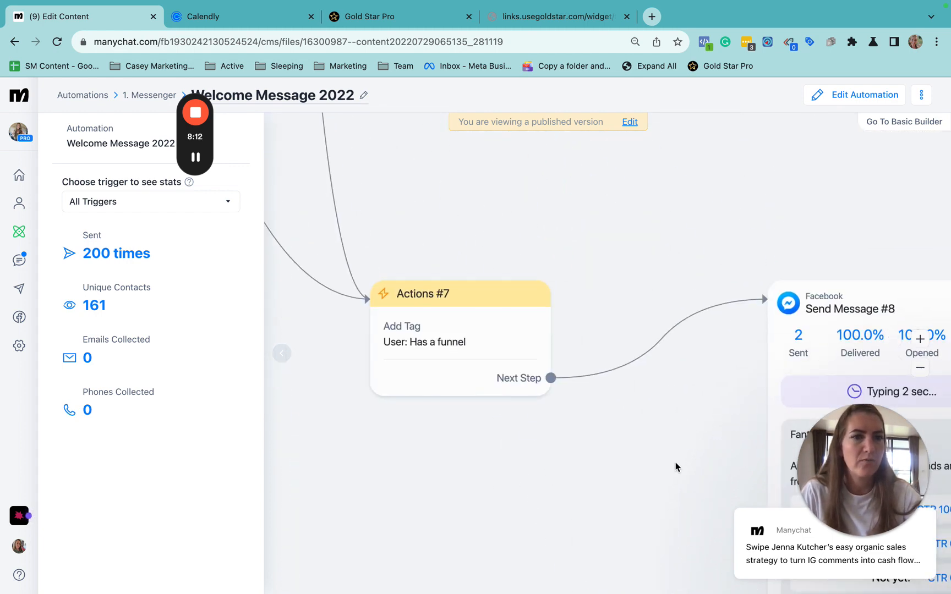
{"action": "left_click_drag", "start_coordinate": [675, 465], "coordinate": [265, 376]}
{"action": "left_click_drag", "start_coordinate": [312, 421], "coordinate": [320, 329]}
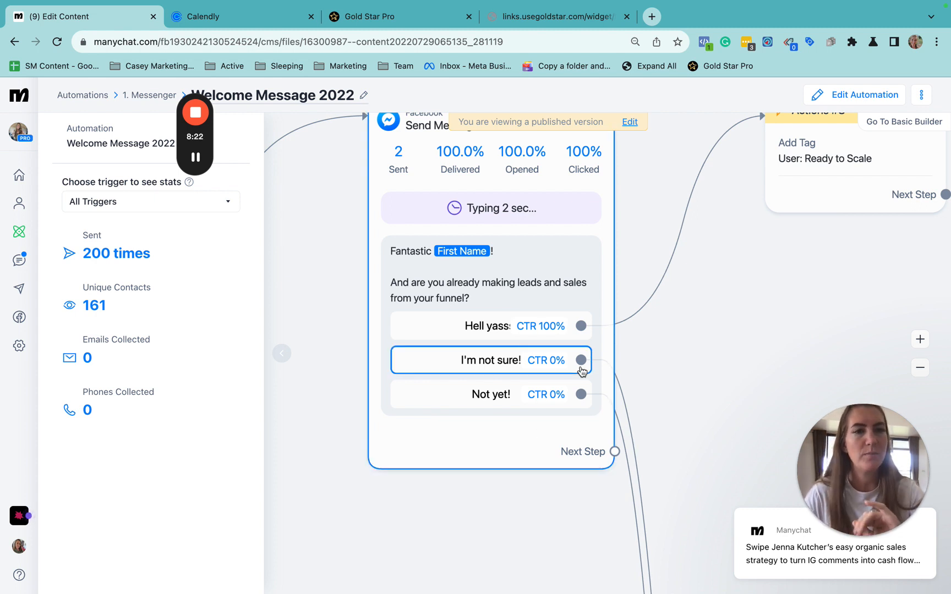
{"action": "left_click", "coordinate": [671, 271]}
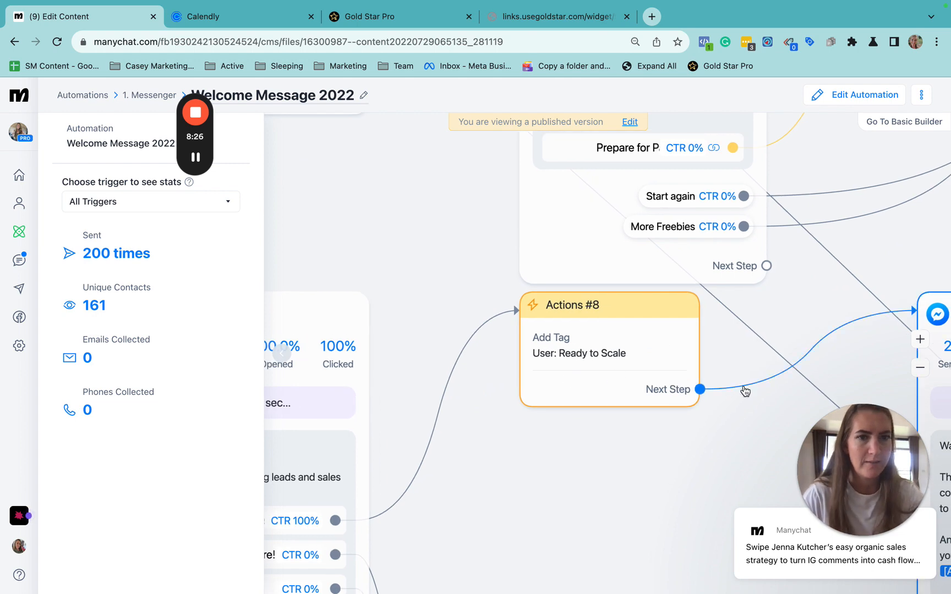
{"action": "left_click", "coordinate": [745, 392]}
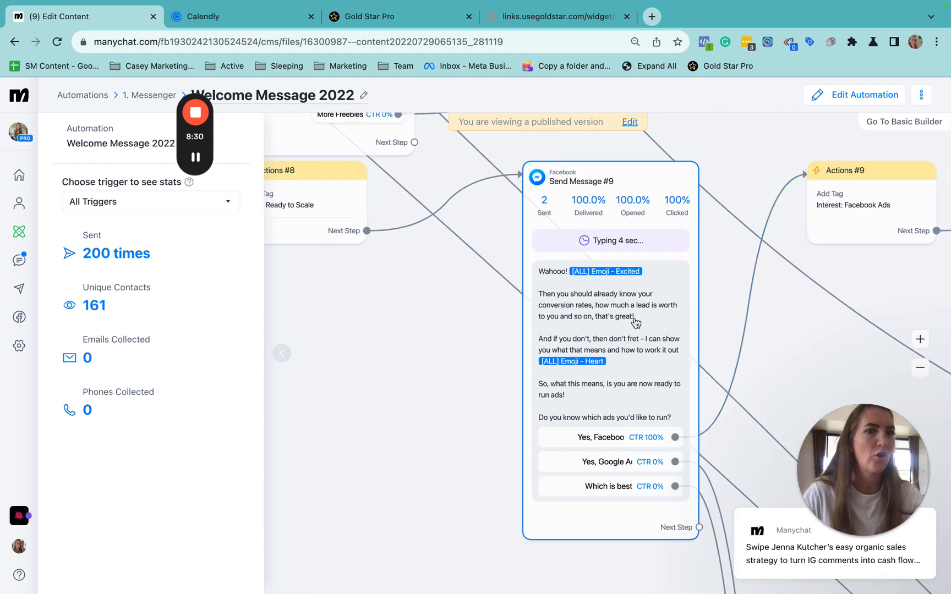
Review the ad choices in Send Message #9 and follow the Facebook Ads reply to the outsource or in-house question.
{"action": "left_click_drag", "start_coordinate": [443, 447], "coordinate": [329, 323]}
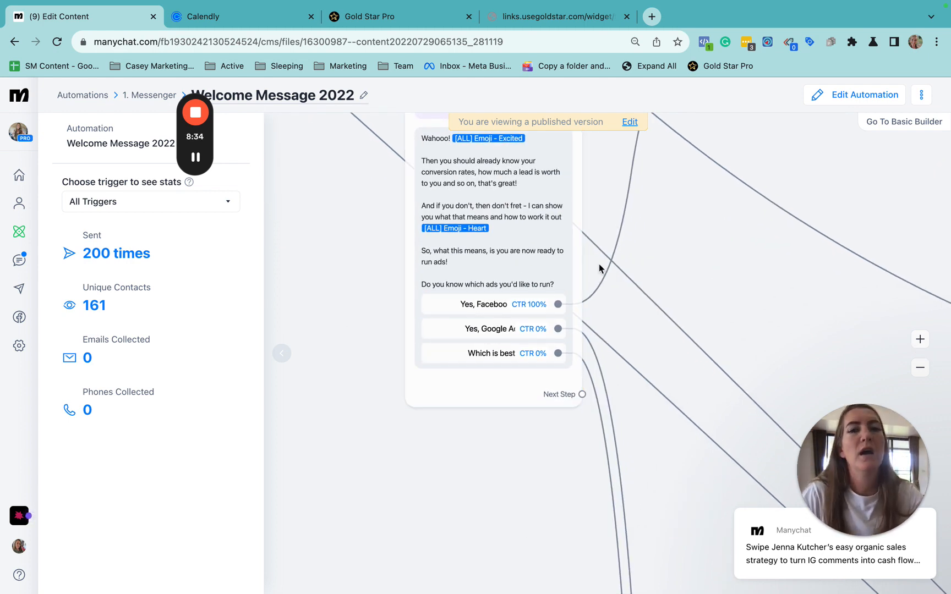
{"action": "scroll", "coordinate": [605, 280], "scroll_direction": "up", "scroll_amount": 3}
{"action": "scroll", "coordinate": [604, 276], "scroll_direction": "up", "scroll_amount": 3}
{"action": "left_click_drag", "start_coordinate": [673, 463], "coordinate": [332, 293]}
{"action": "scroll", "coordinate": [332, 297], "scroll_direction": "right", "scroll_amount": 5}
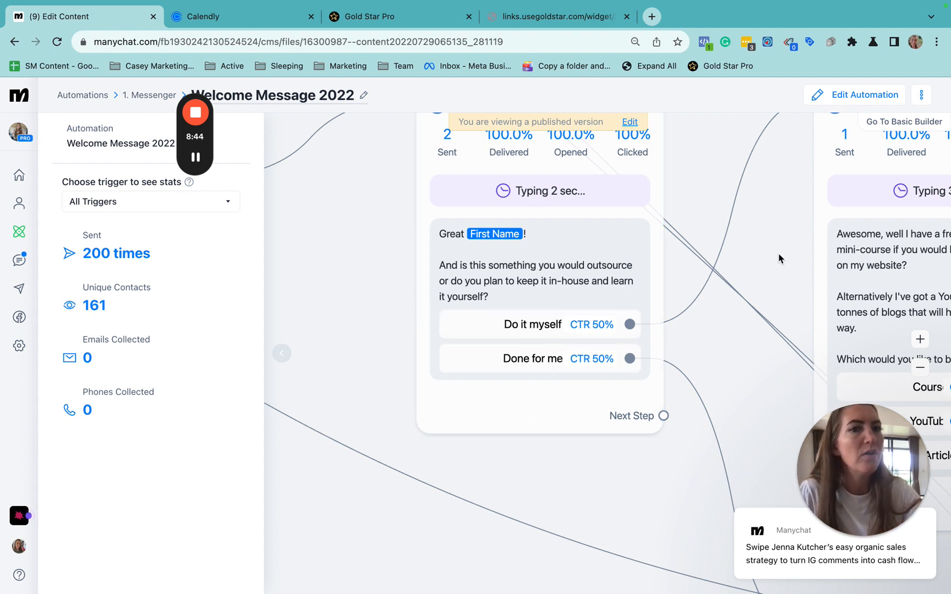
Follow the "Done for me" reply to Send Message #27 and review its paths to Live Messenger Chat and Send Message #11.
{"action": "left_click", "coordinate": [706, 419]}
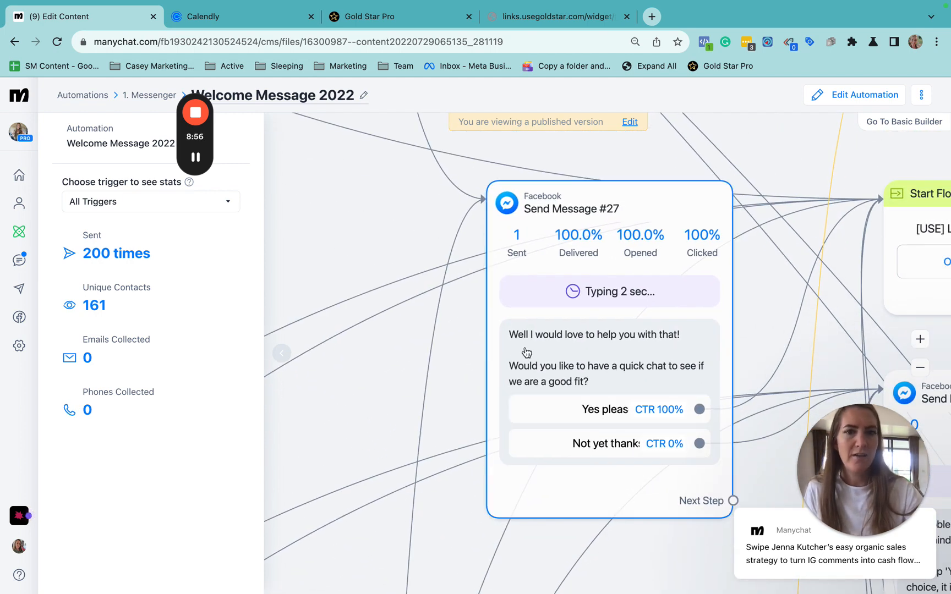
{"action": "left_click_drag", "start_coordinate": [637, 573], "coordinate": [496, 498]}
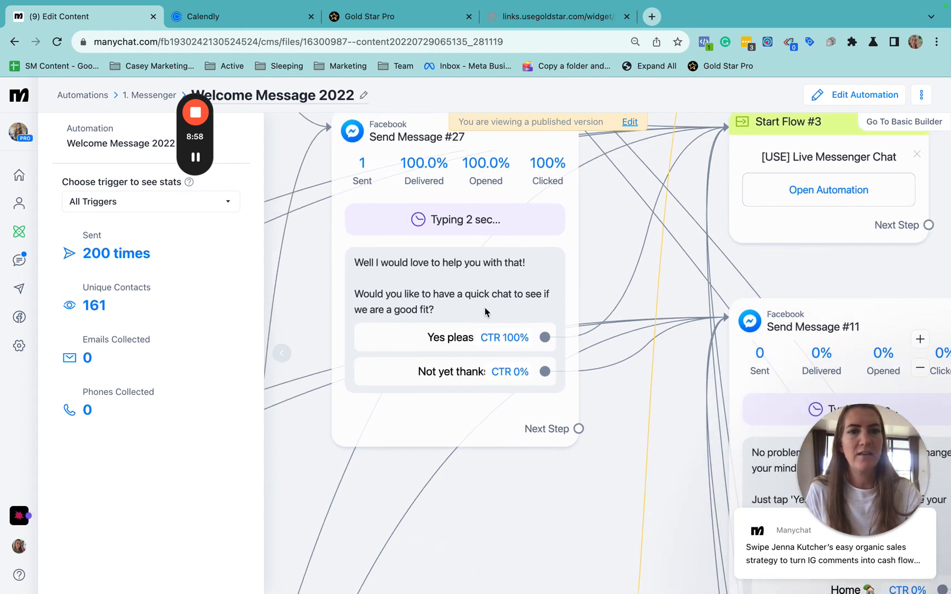
{"action": "left_click", "coordinate": [580, 400]}
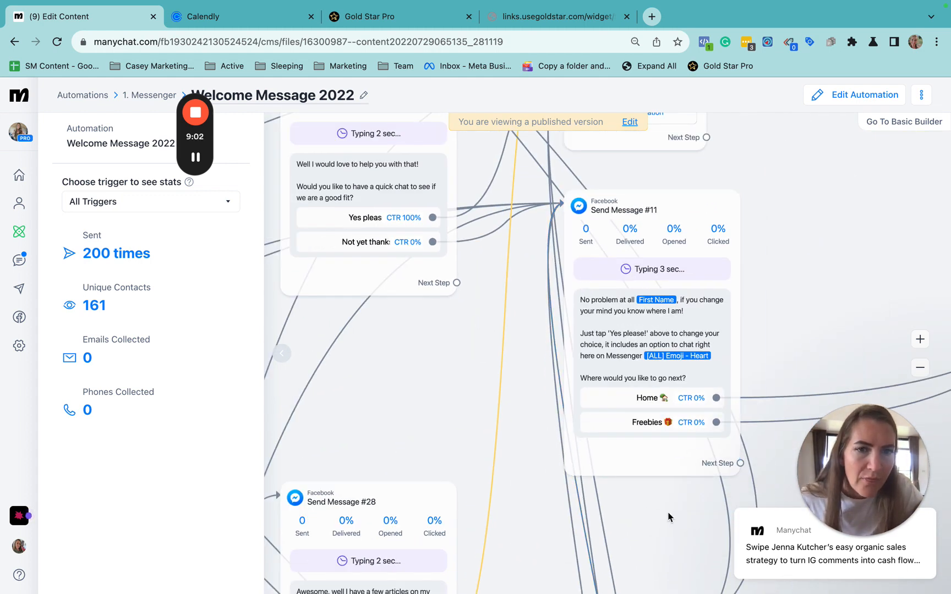
{"action": "left_click", "coordinate": [495, 187]}
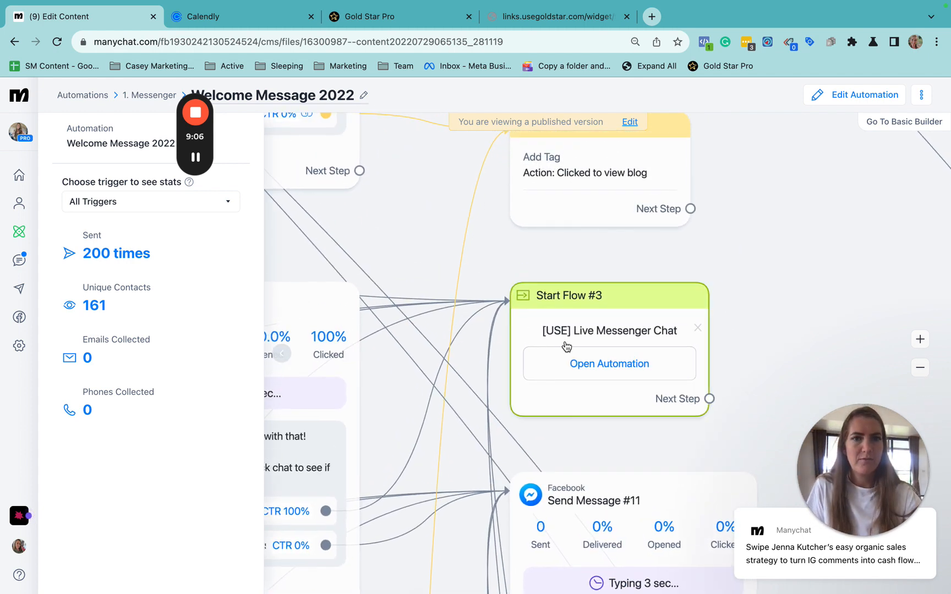
{"action": "left_click_drag", "start_coordinate": [280, 464], "coordinate": [311, 214]}
{"action": "left_click_drag", "start_coordinate": [358, 461], "coordinate": [524, 420]}
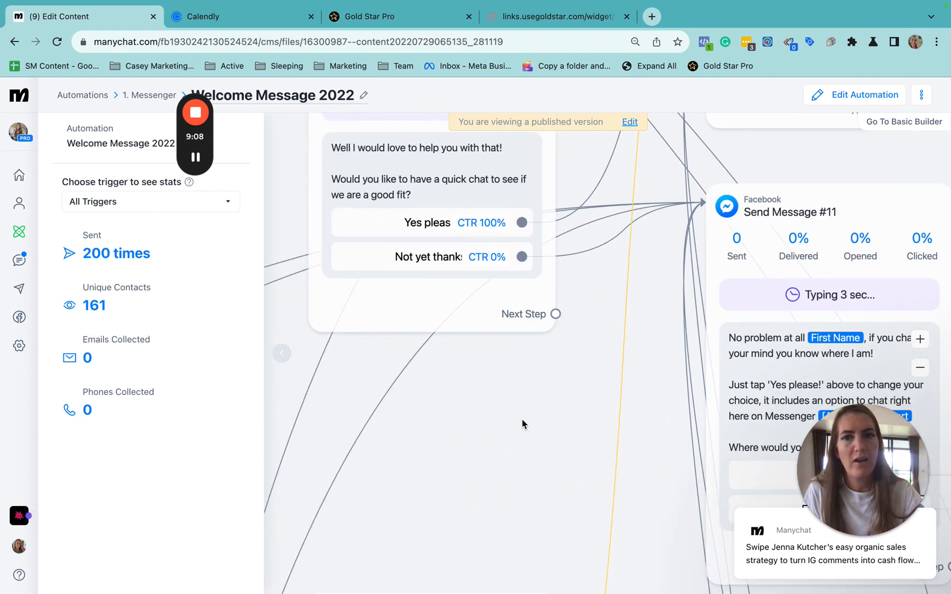
{"action": "scroll", "coordinate": [525, 419], "scroll_direction": "down", "scroll_amount": 3}
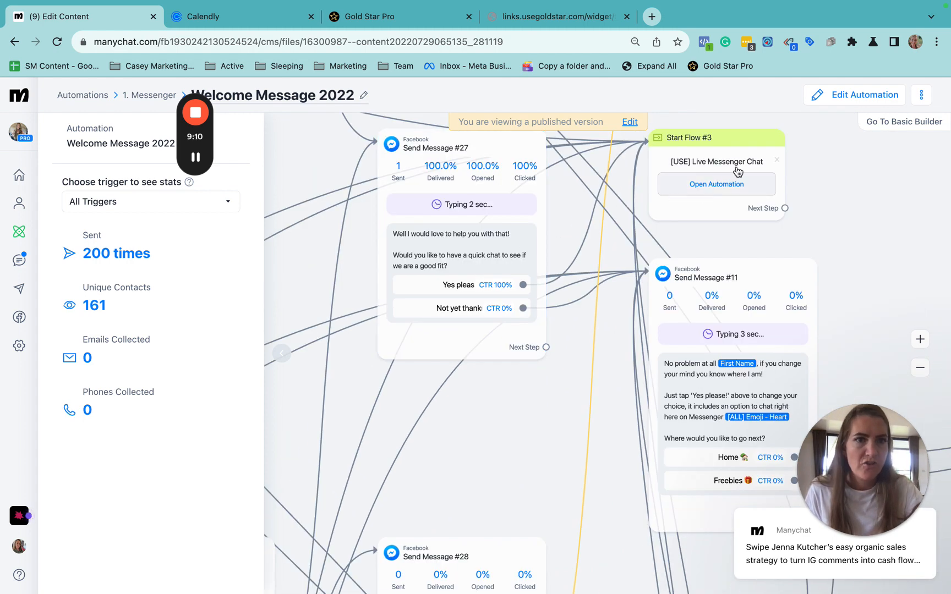
Examine Send Message #25, which offers a quick chat about which ads suit the business, and the branches around it.
{"action": "left_click_drag", "start_coordinate": [505, 464], "coordinate": [781, 189]}
{"action": "left_click_drag", "start_coordinate": [378, 413], "coordinate": [622, 187]}
{"action": "scroll", "coordinate": [653, 238], "scroll_direction": "down", "scroll_amount": 3}
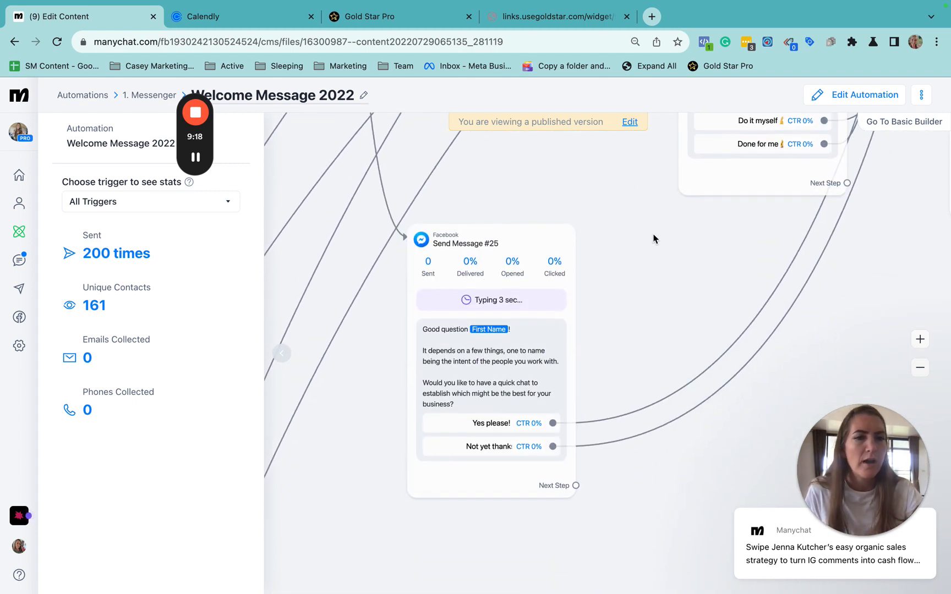
{"action": "left_click_drag", "start_coordinate": [637, 290], "coordinate": [728, 206]}
{"action": "scroll", "coordinate": [728, 206], "scroll_direction": "down", "scroll_amount": 8}
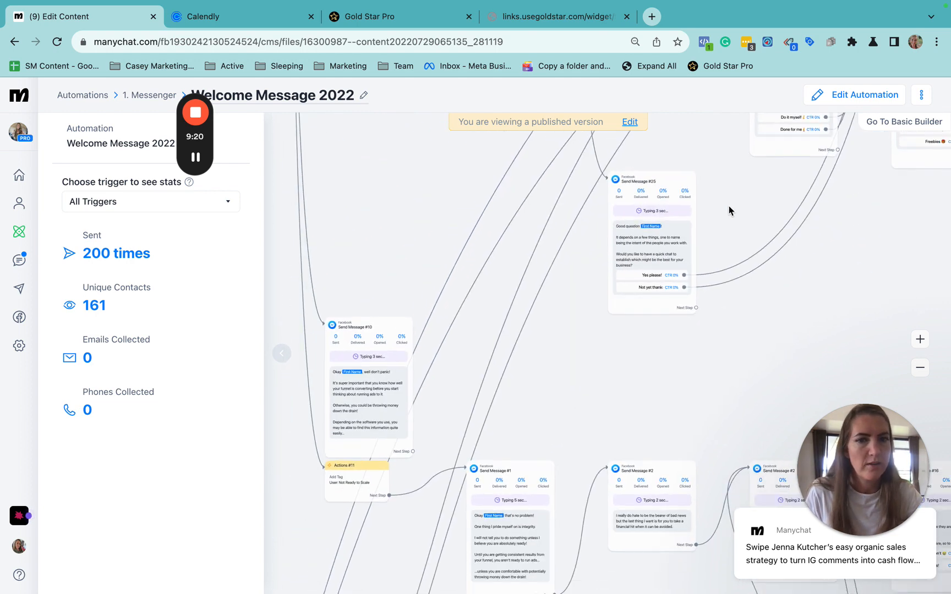
Examine the "User: Not Ready to Scale" branch's traffic and leaky-funnel questions, and the neighbouring free group invitation messages.
{"action": "left_click_drag", "start_coordinate": [739, 322], "coordinate": [556, 196]}
{"action": "scroll", "coordinate": [540, 260], "scroll_direction": "up", "scroll_amount": 3}
{"action": "scroll", "coordinate": [539, 259], "scroll_direction": "up", "scroll_amount": 4}
{"action": "left_click_drag", "start_coordinate": [527, 514], "coordinate": [374, 446]}
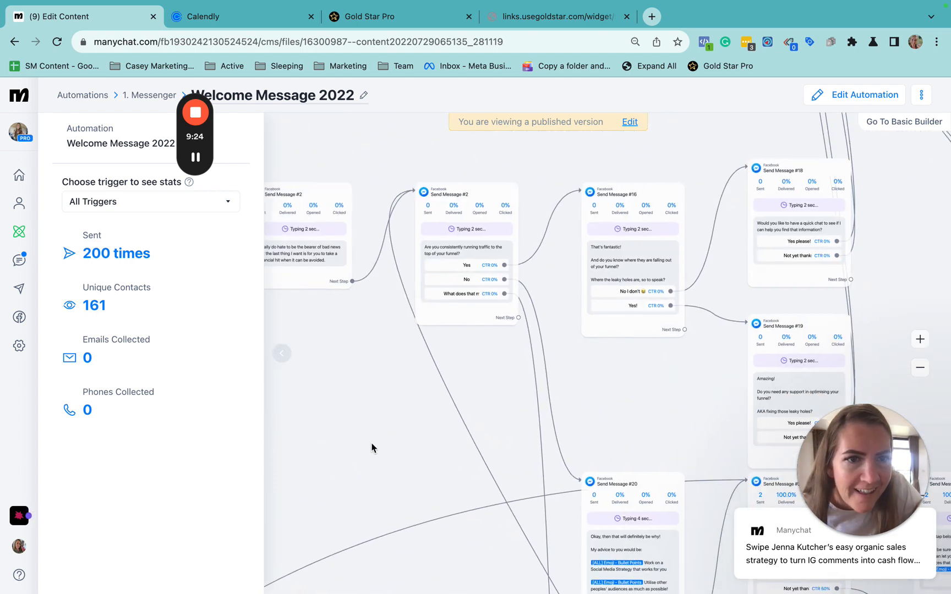
{"action": "left_click_drag", "start_coordinate": [650, 431], "coordinate": [486, 263]}
{"action": "left_click_drag", "start_coordinate": [567, 445], "coordinate": [417, 346]}
{"action": "scroll", "coordinate": [629, 276], "scroll_direction": "down", "scroll_amount": 5}
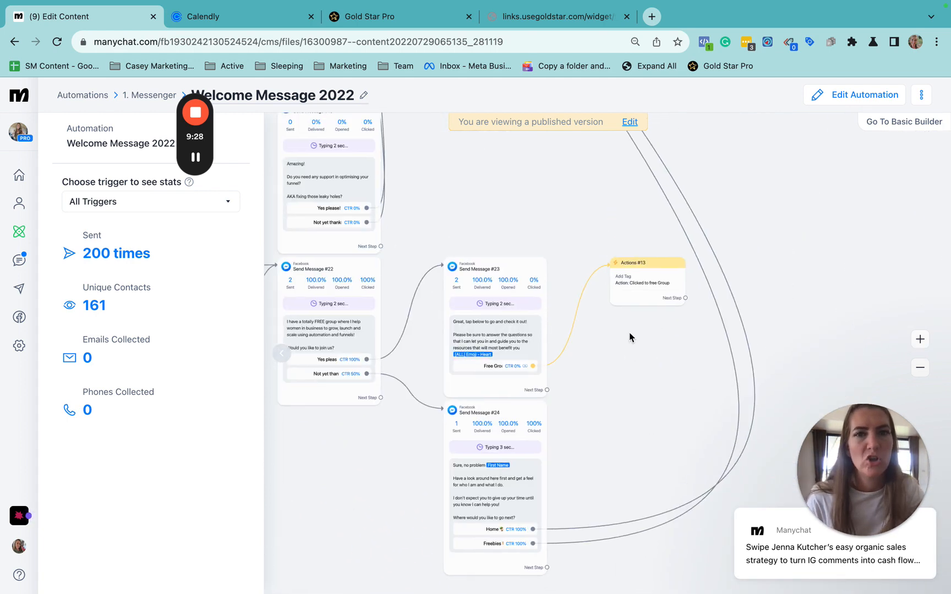
Review the overall structure of the Welcome Message 2022 flow, from its end branches back to the starting triggers.
{"action": "left_click_drag", "start_coordinate": [625, 195], "coordinate": [896, 223]}
{"action": "left_click_drag", "start_coordinate": [471, 282], "coordinate": [862, 346]}
{"action": "scroll", "coordinate": [471, 235], "scroll_direction": "down", "scroll_amount": 10}
{"action": "left_click_drag", "start_coordinate": [470, 236], "coordinate": [454, 397]}
{"action": "left_click_drag", "start_coordinate": [449, 266], "coordinate": [528, 427]}
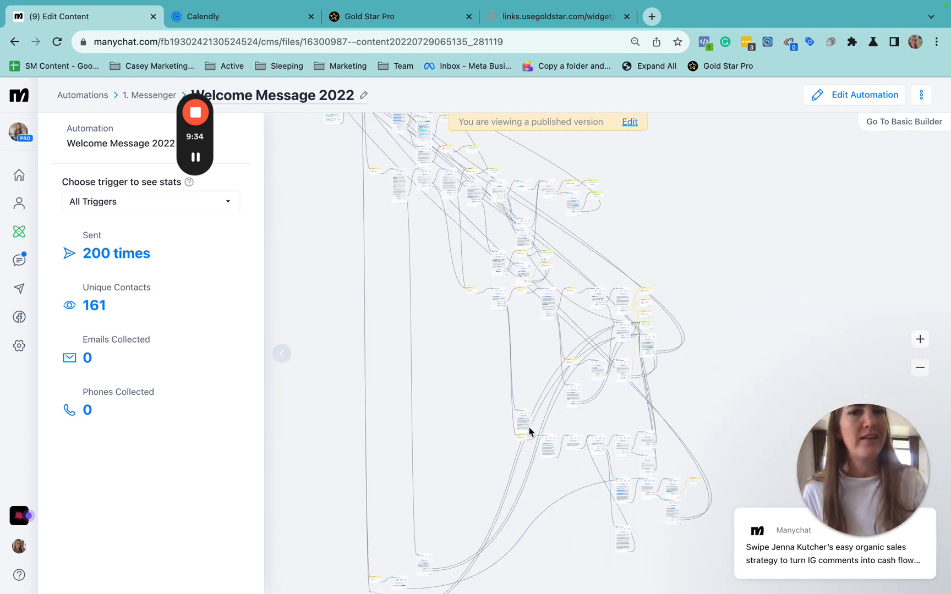
{"action": "left_click_drag", "start_coordinate": [348, 257], "coordinate": [346, 308]}
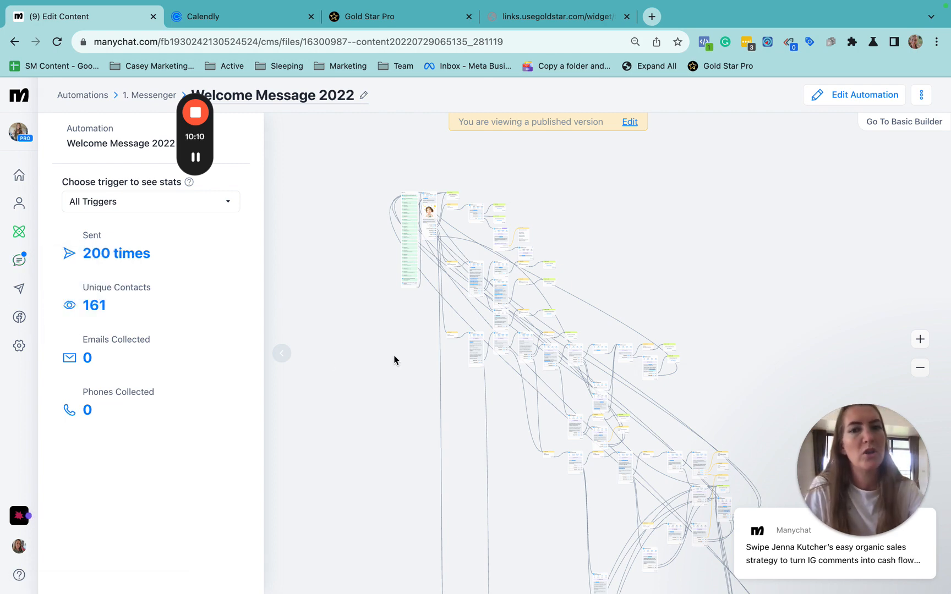
{"action": "scroll", "coordinate": [391, 322], "scroll_direction": "up", "scroll_amount": 5}
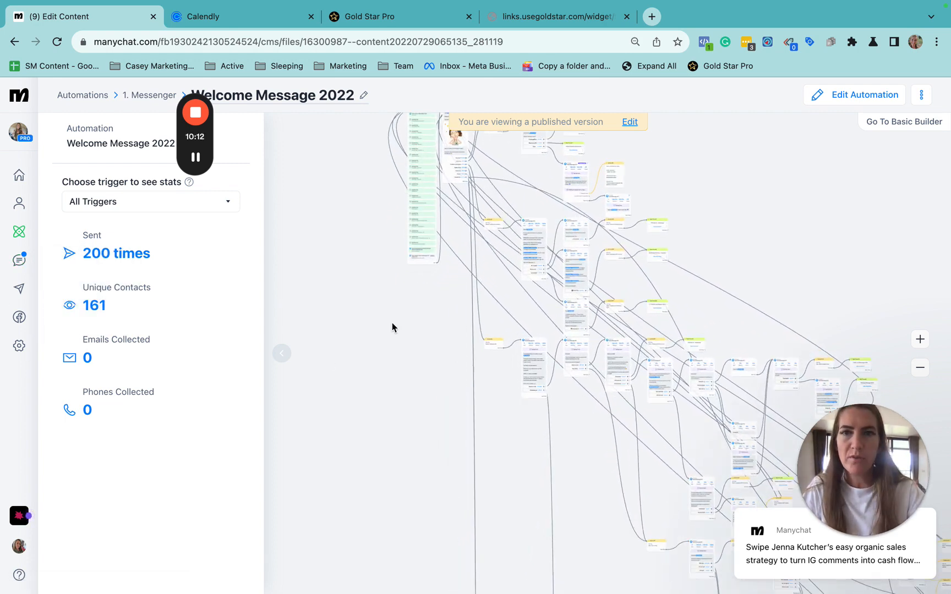
{"action": "left_click_drag", "start_coordinate": [391, 323], "coordinate": [391, 391]}
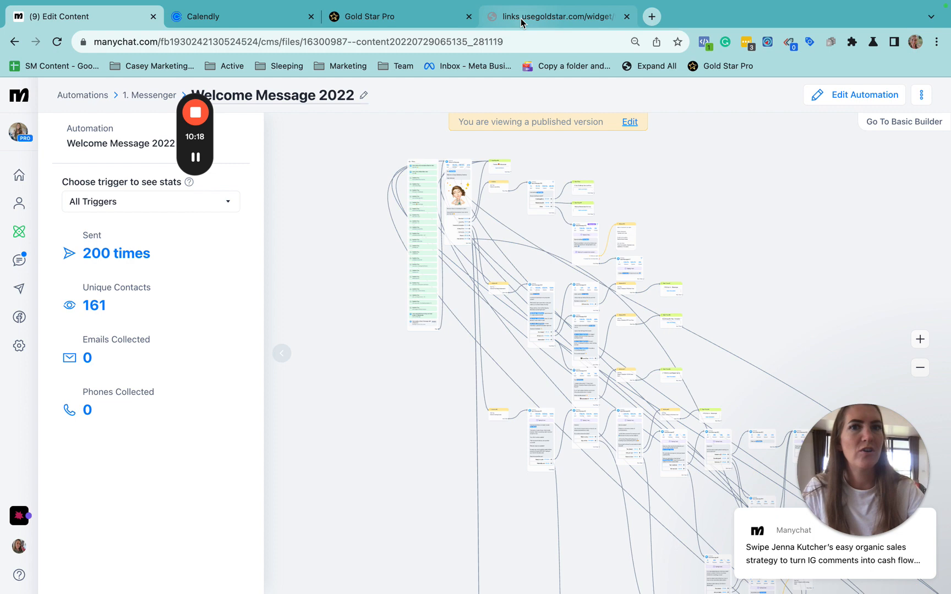
Switch to Google Forms, create a blank form and set its first question to "How long have you been in business".
{"action": "mouse_move", "coordinate": [193, 165]}
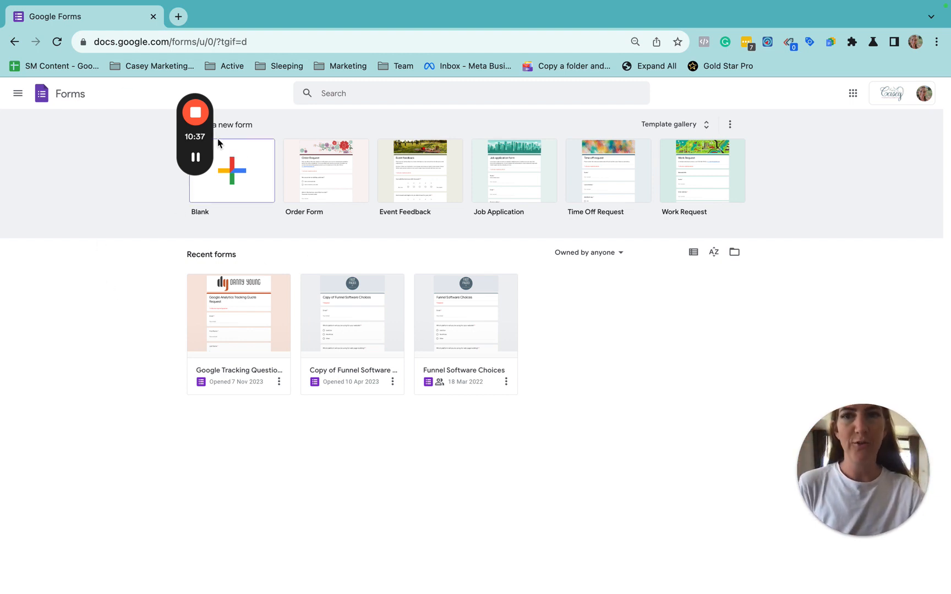
{"action": "left_click_drag", "start_coordinate": [212, 135], "coordinate": [93, 198]}
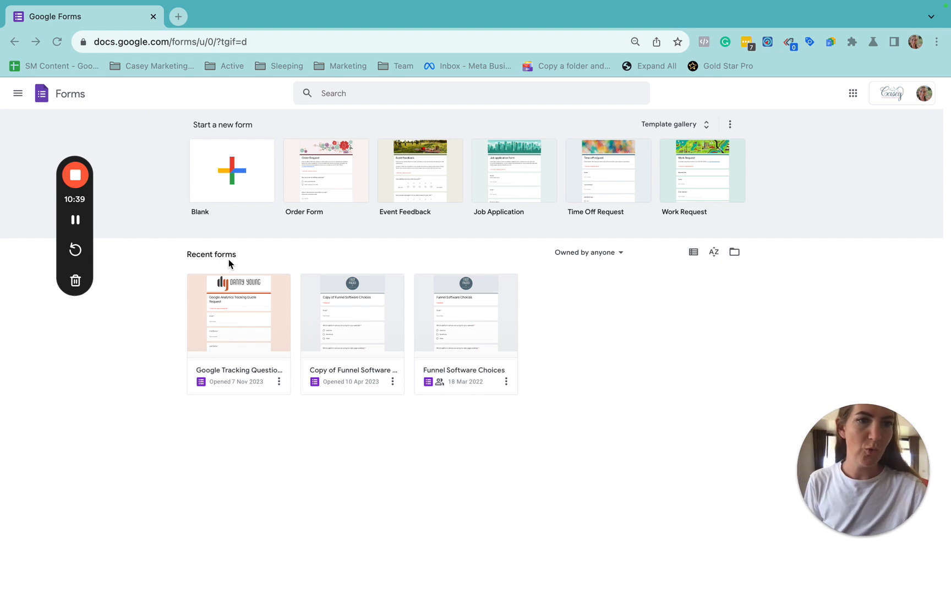
{"action": "left_click", "coordinate": [228, 179]}
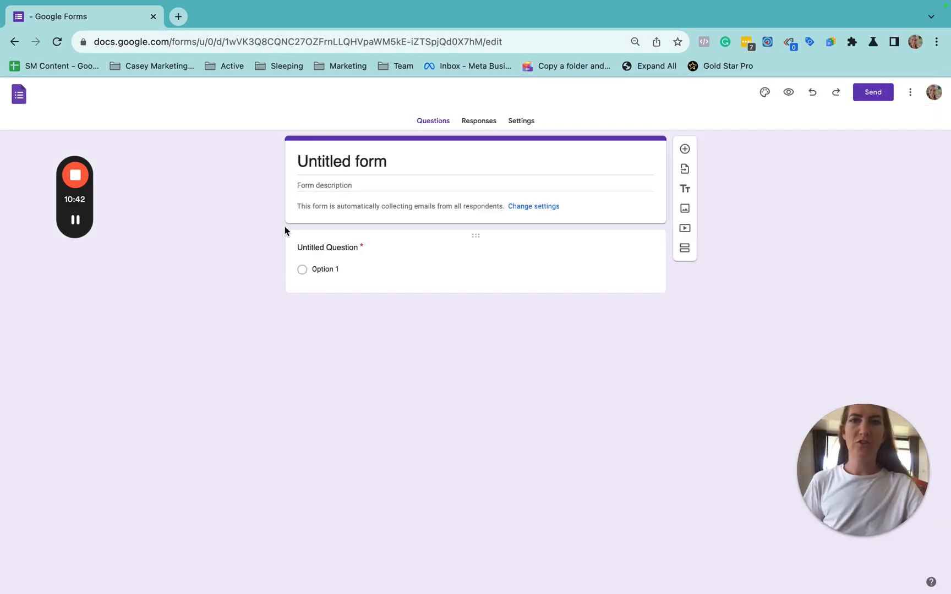
{"action": "left_click", "coordinate": [340, 242]}
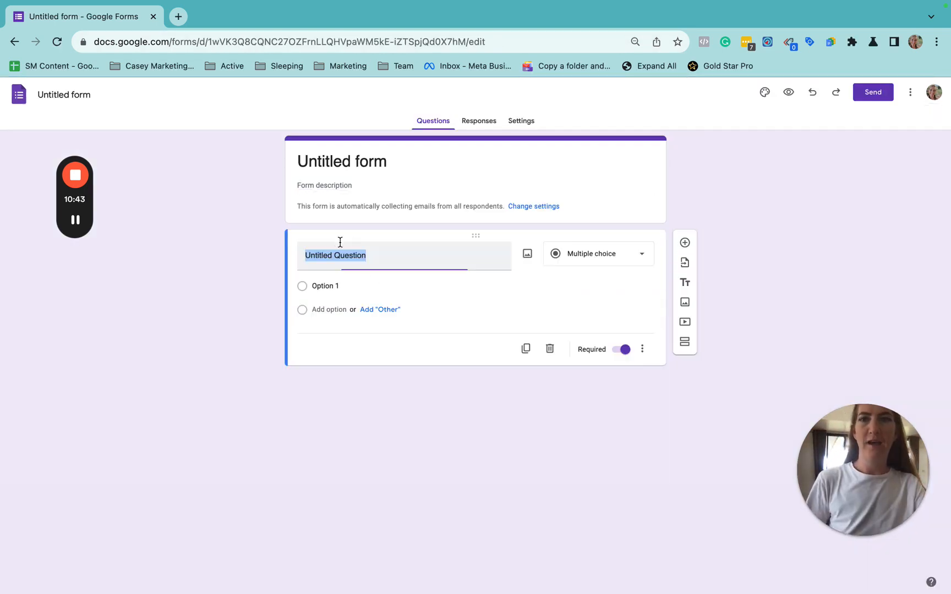
{"action": "type", "text": "How lon"}
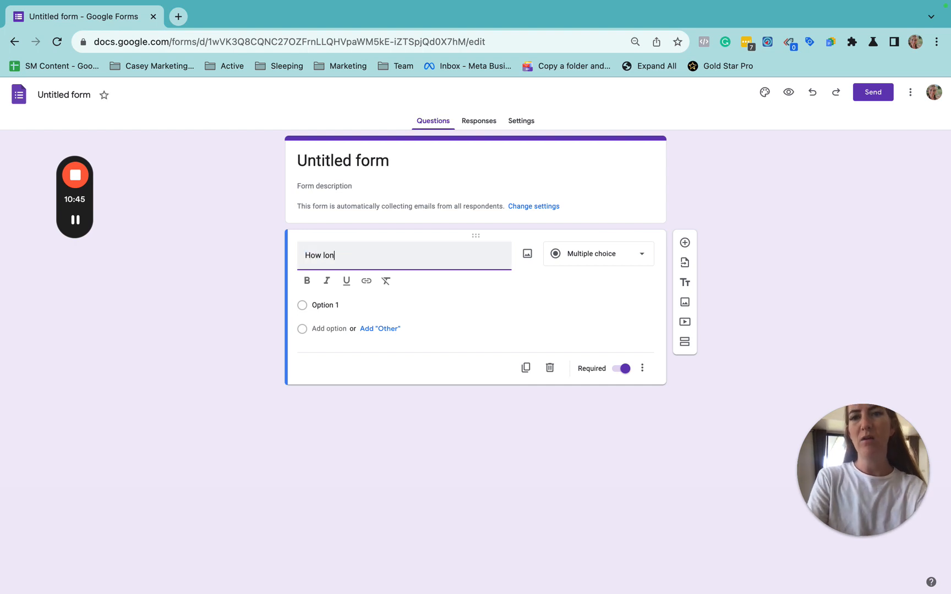
{"action": "type", "text": "g have you been in business"}
Give the multiple-choice question the answer options 1, 2 and 3.
{"action": "left_click", "coordinate": [330, 307]}
{"action": "type", "text": "1"}
{"action": "left_click", "coordinate": [334, 329]}
{"action": "left_click", "coordinate": [332, 329]}
{"action": "type", "text": "2"}
{"action": "left_click", "coordinate": [329, 351]}
{"action": "type", "text": "3"}
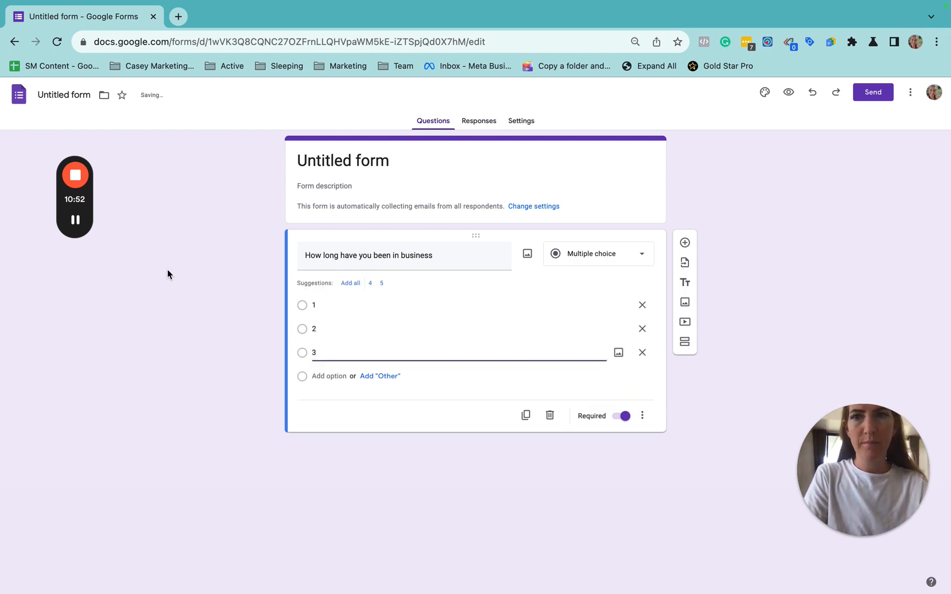
Turn the form into a quiz in its settings.
{"action": "left_click", "coordinate": [75, 220]}
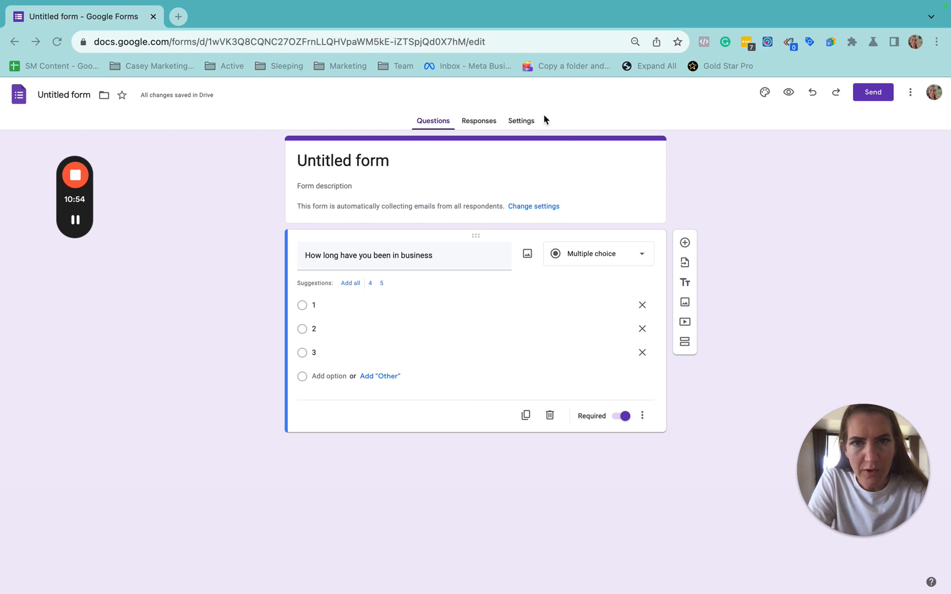
{"action": "left_click", "coordinate": [523, 120]}
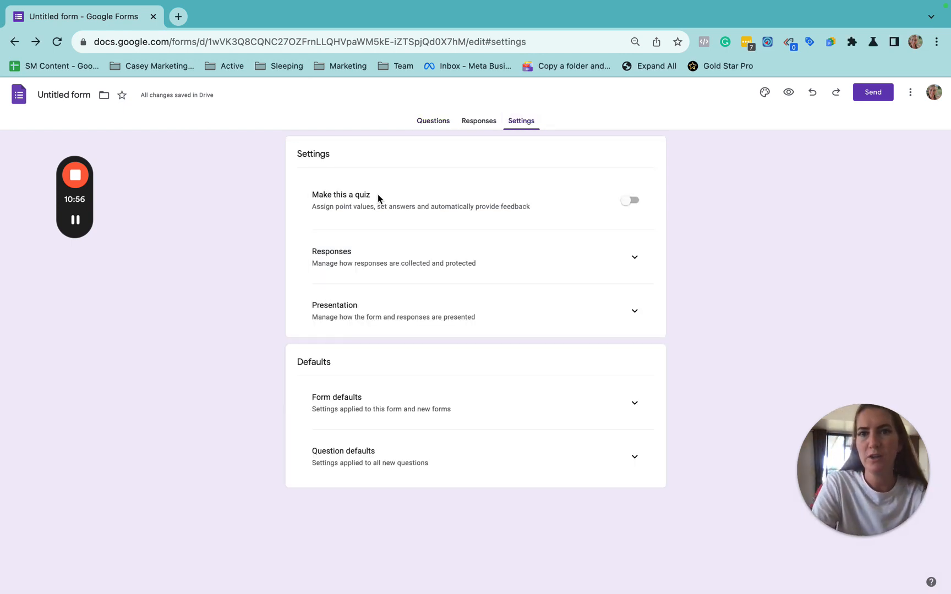
{"action": "left_click", "coordinate": [633, 201]}
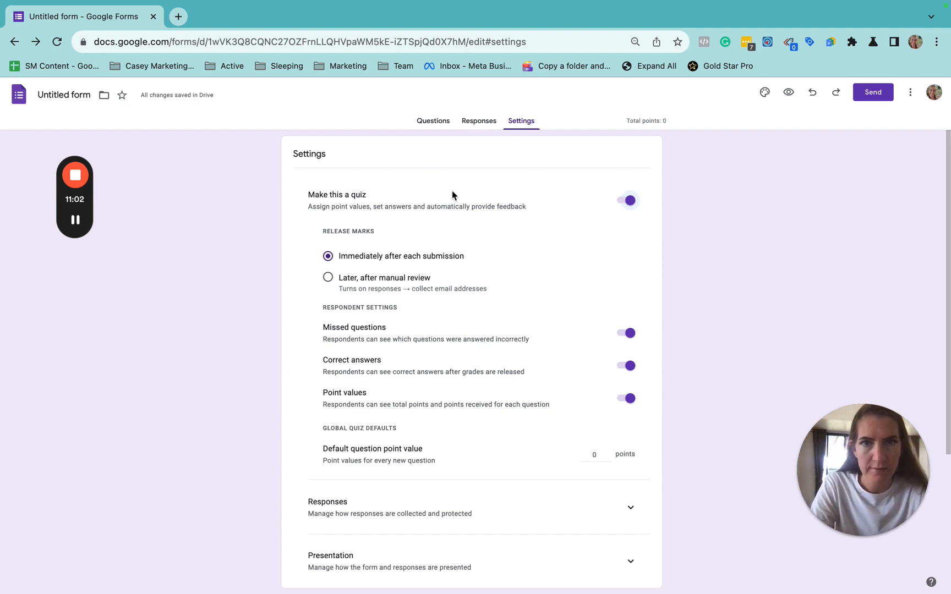
In the question's answer key, mark only option 3 as correct and assign 3 points.
{"action": "left_click", "coordinate": [435, 122]}
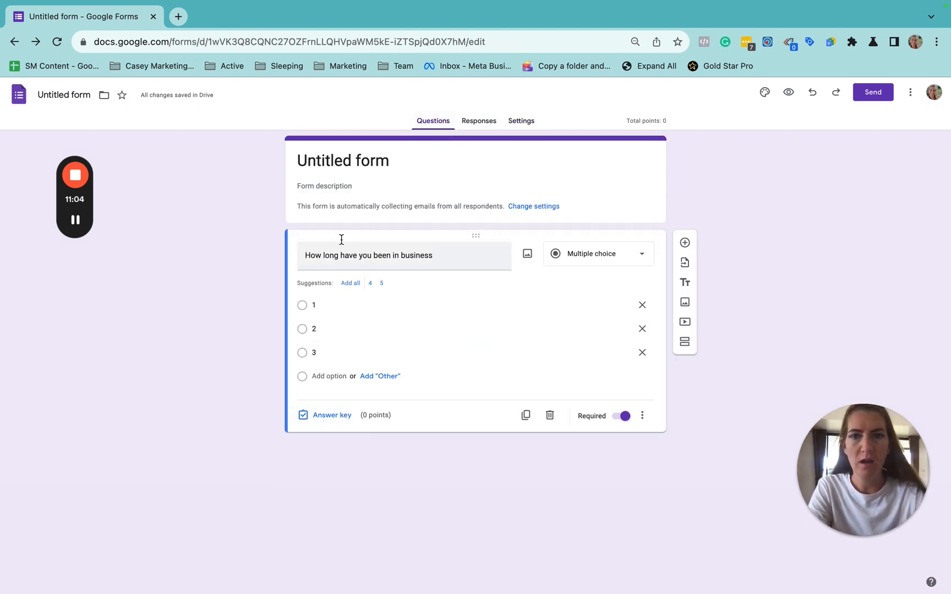
{"action": "left_click", "coordinate": [337, 420]}
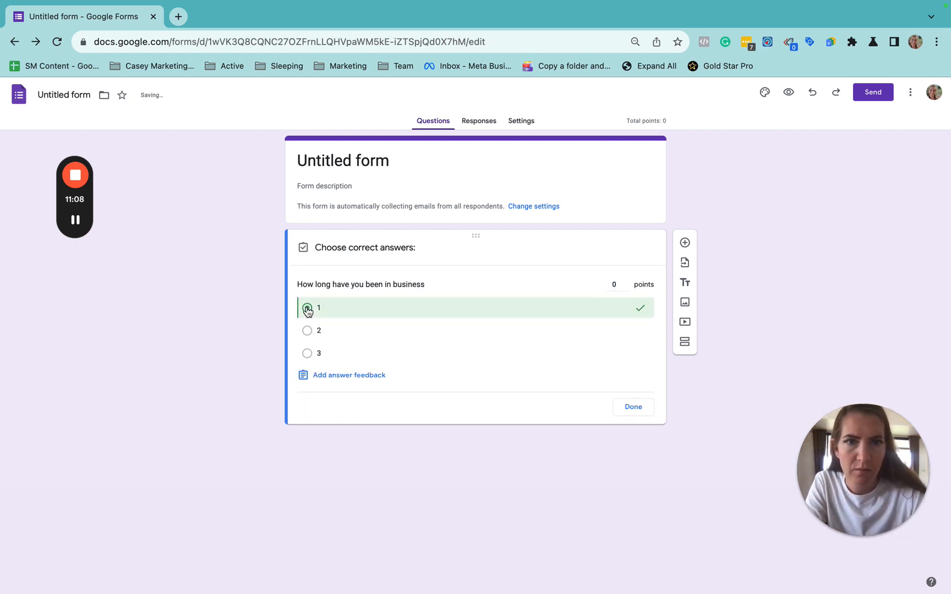
{"action": "left_click", "coordinate": [307, 330]}
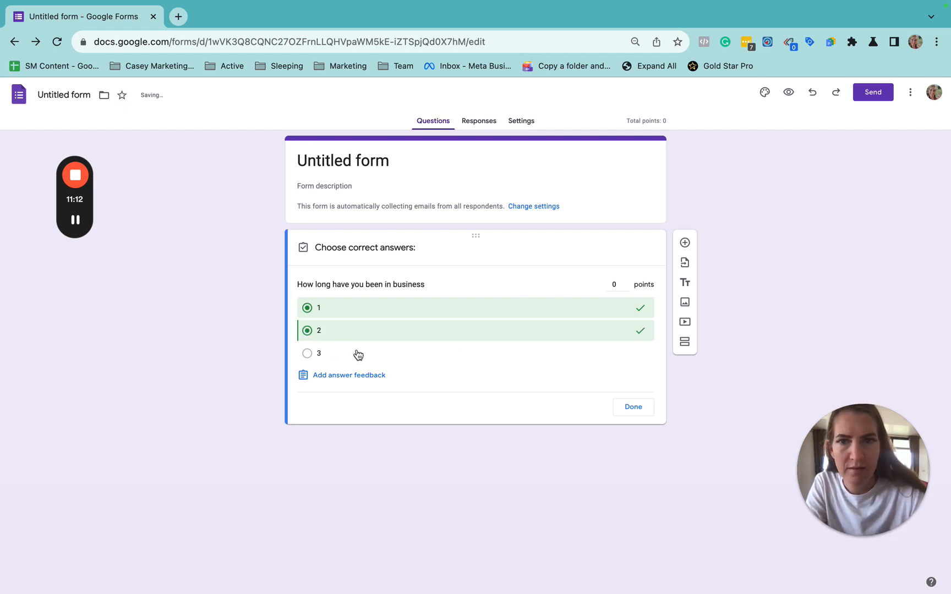
{"action": "left_click", "coordinate": [610, 312]}
{"action": "left_click", "coordinate": [607, 333]}
{"action": "left_click", "coordinate": [605, 354]}
{"action": "left_click", "coordinate": [613, 286]}
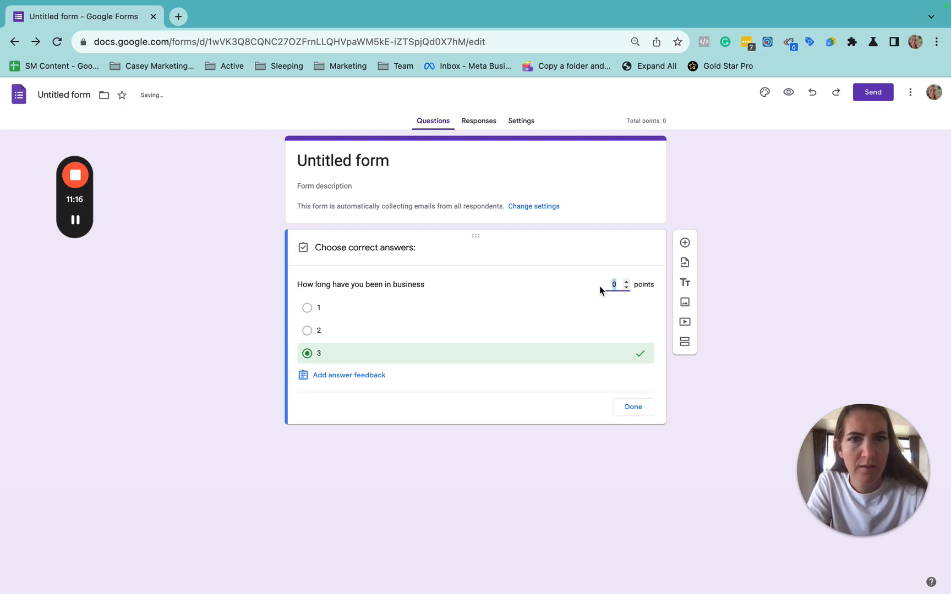
{"action": "left_click", "coordinate": [633, 406]}
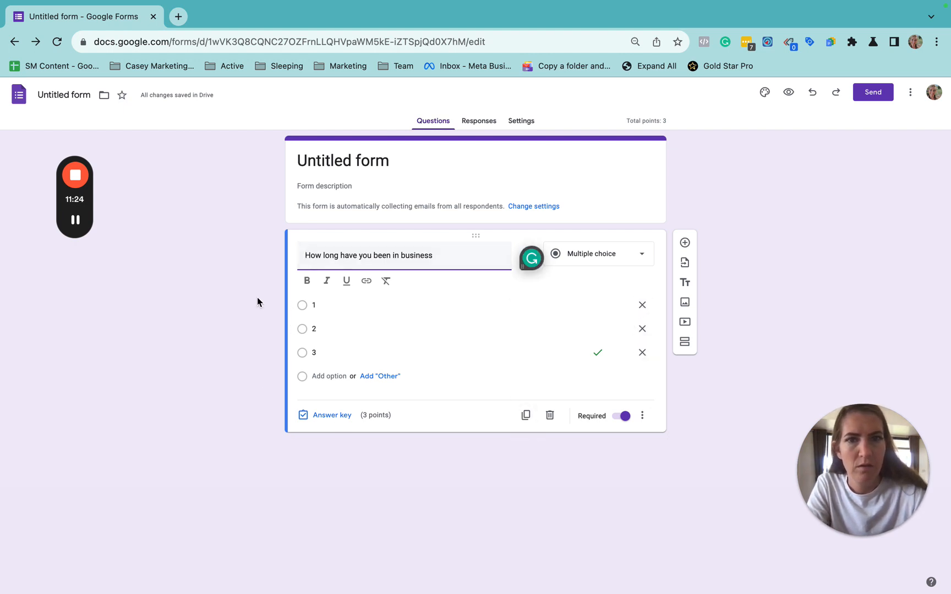
{"action": "left_click", "coordinate": [80, 213]}
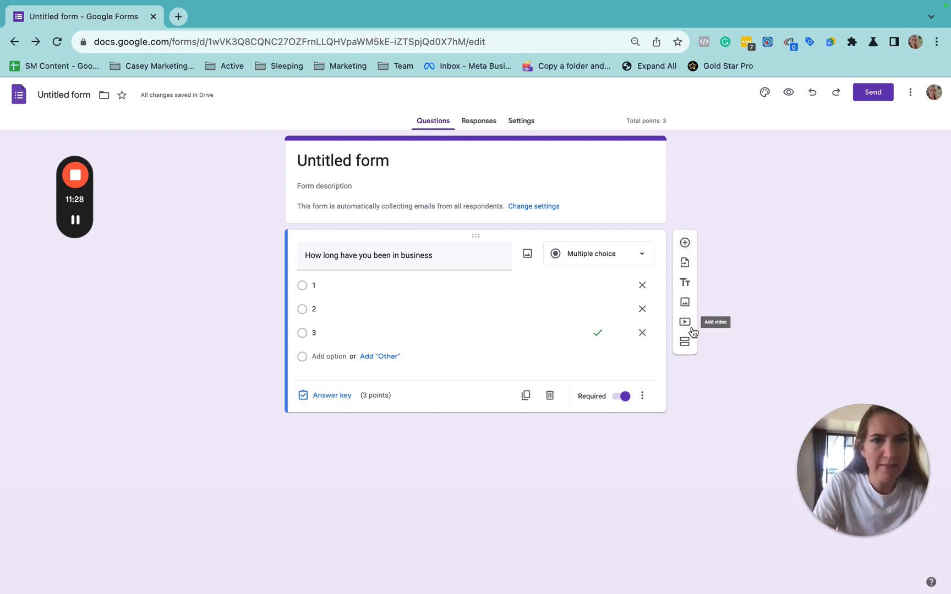
Add a second section after the question and title it "Passed".
{"action": "left_click", "coordinate": [685, 343]}
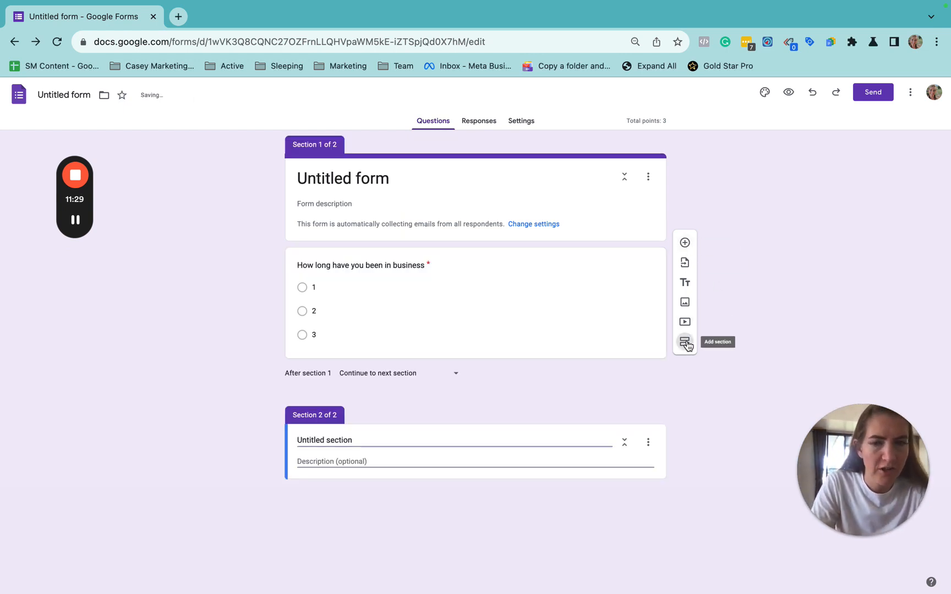
{"action": "left_click", "coordinate": [330, 438]}
{"action": "triple_click", "coordinate": [330, 438]}
{"action": "type", "text": "Pass"}
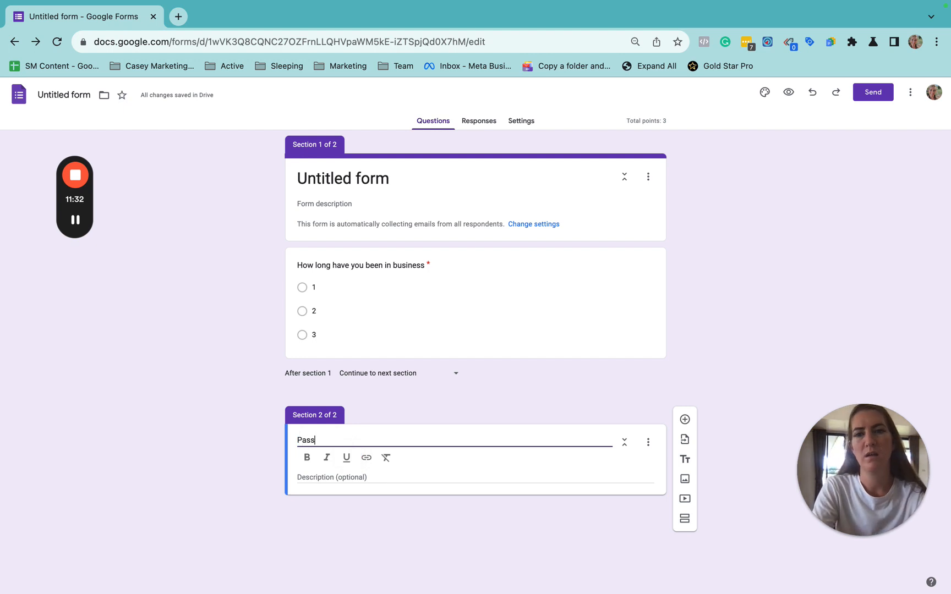
{"action": "left_click", "coordinate": [533, 478]}
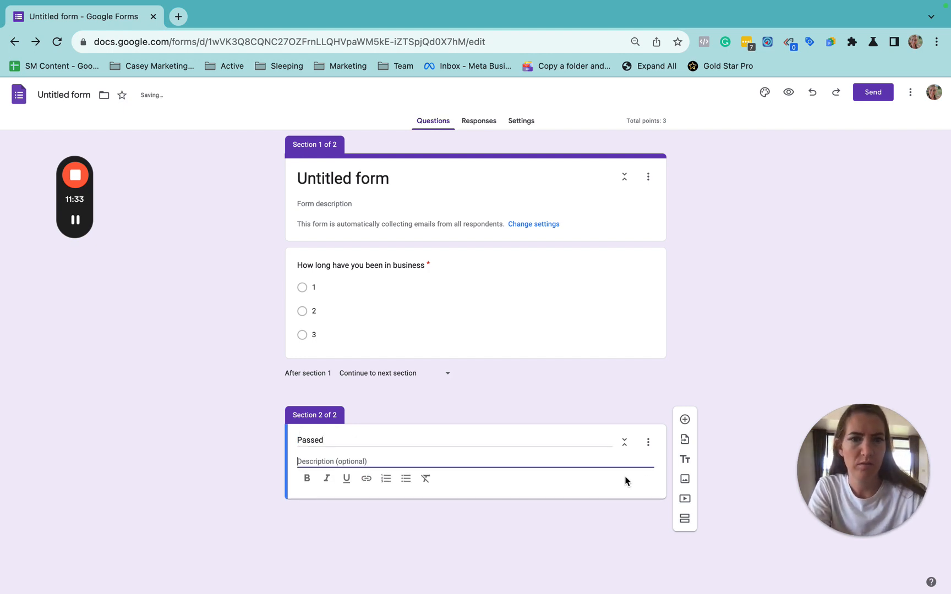
Add a third section after "Passed" and title it "Failed".
{"action": "left_click", "coordinate": [685, 519]}
{"action": "left_click", "coordinate": [314, 561]}
{"action": "triple_click", "coordinate": [314, 562]}
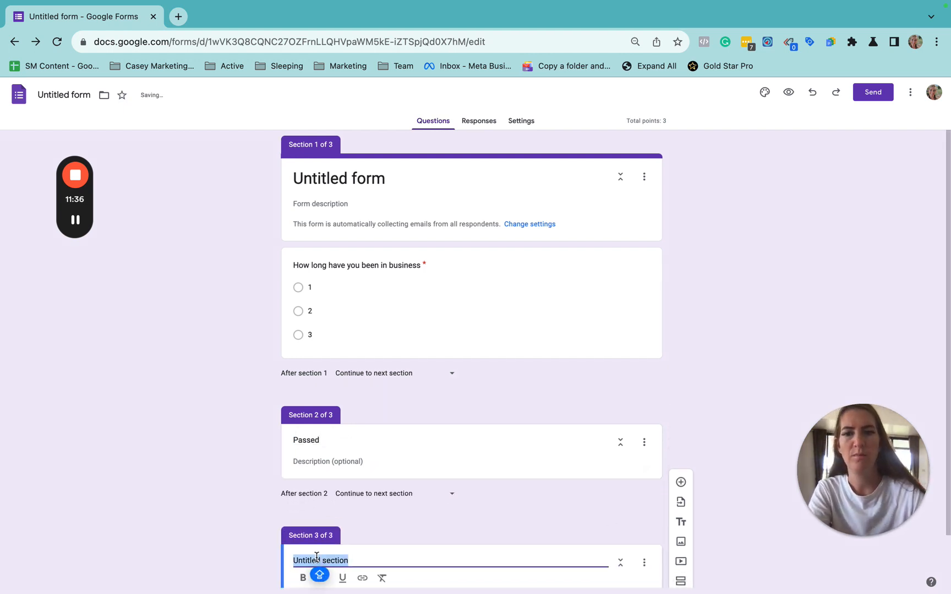
{"action": "type", "text": "f"}
{"action": "key", "text": "BackSpace"}
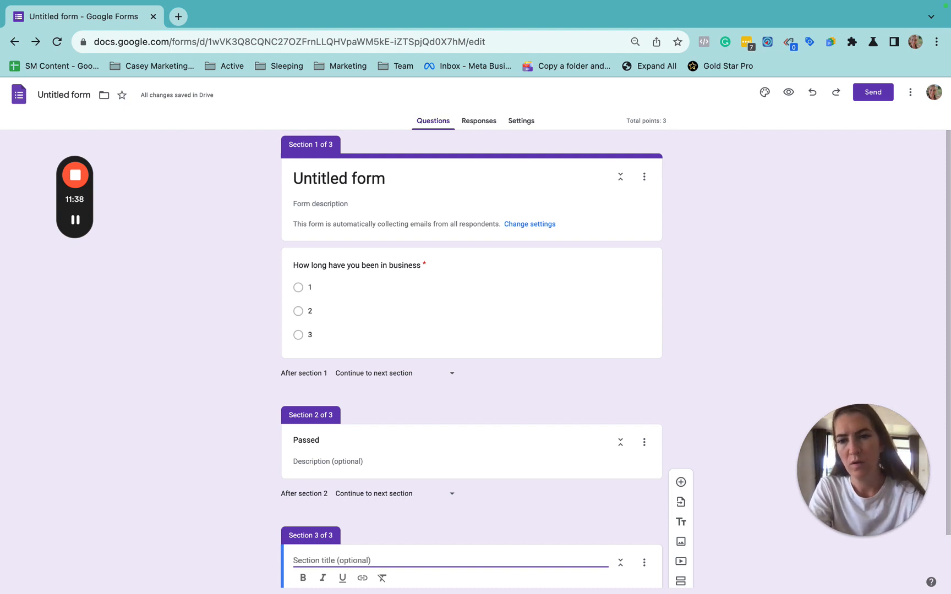
{"action": "key", "text": "Caps_Lock"}
{"action": "type", "text": "Failed"}
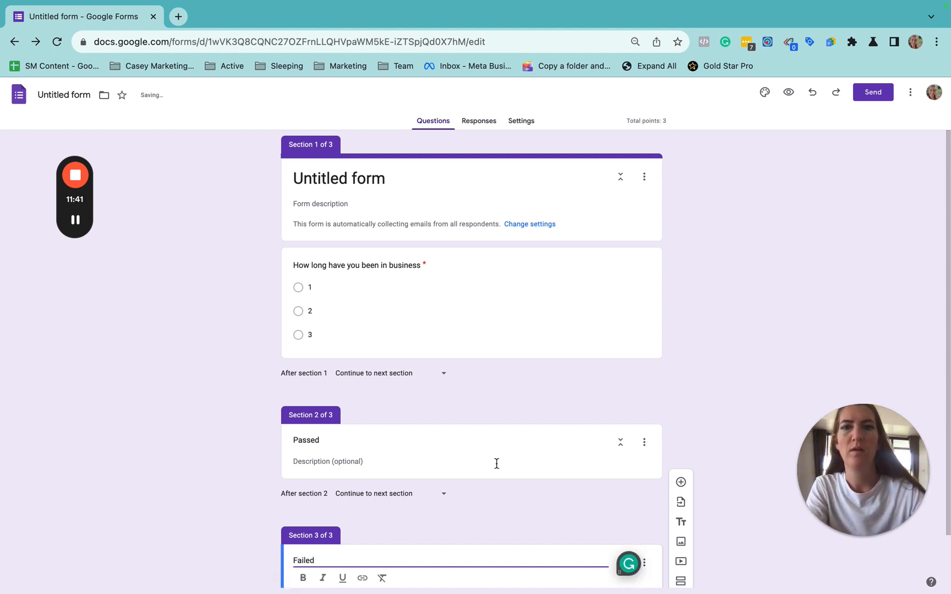
Enable section routing by answer on the business-length question, sending options 1 and 2 to section 3 (Failed) and option 3 to section 2 (Passed).
{"action": "left_click", "coordinate": [535, 328]}
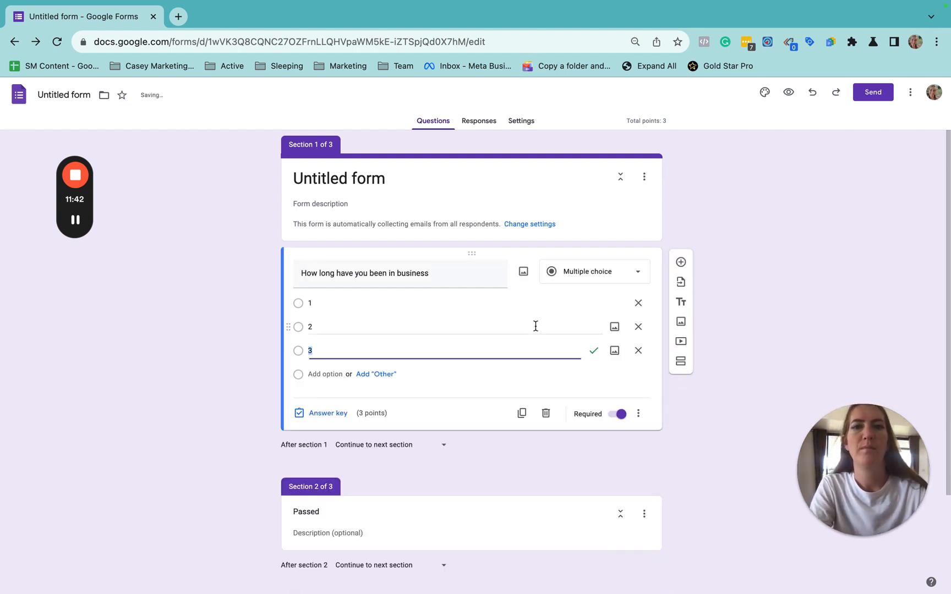
{"action": "left_click", "coordinate": [638, 413]}
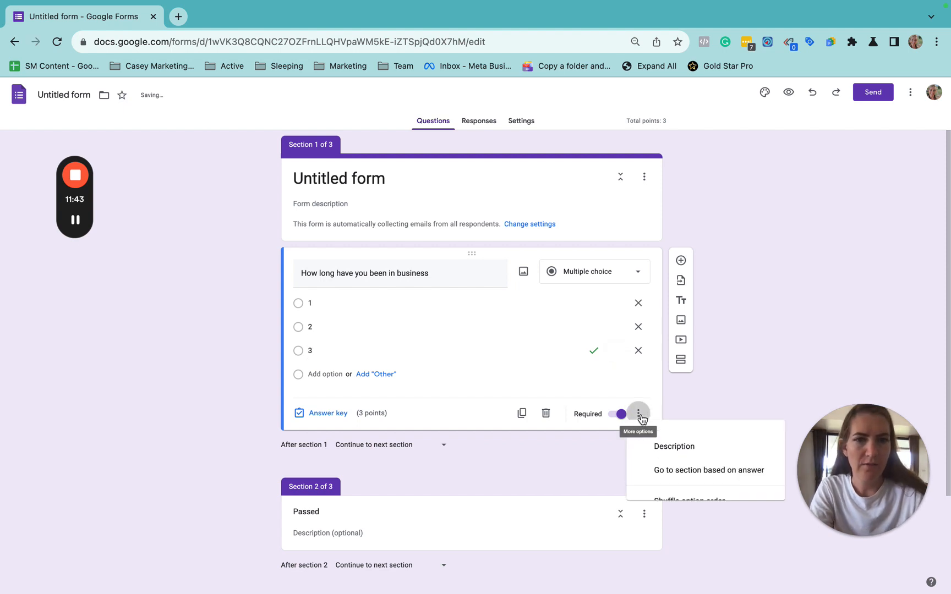
{"action": "left_click", "coordinate": [730, 483]}
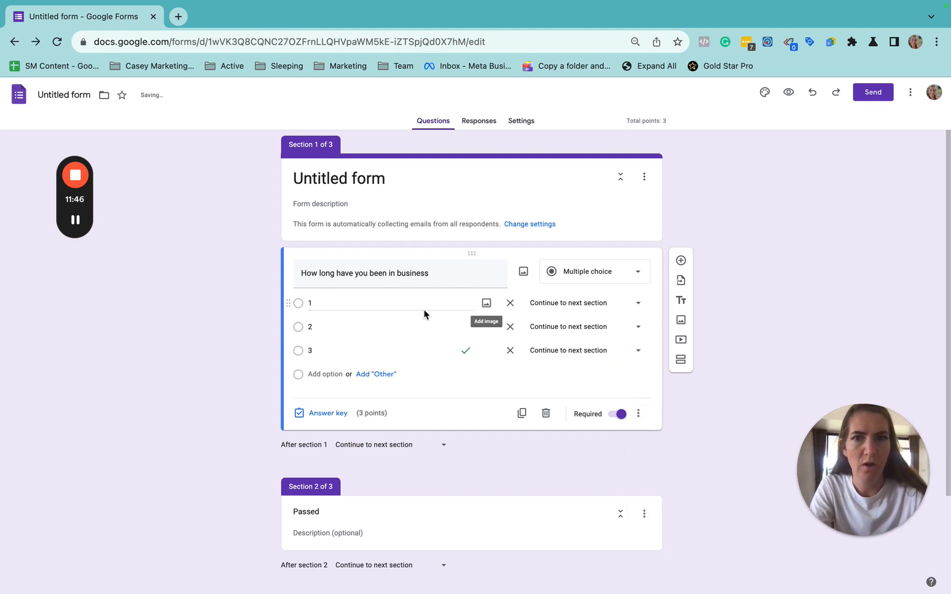
{"action": "left_click", "coordinate": [615, 306]}
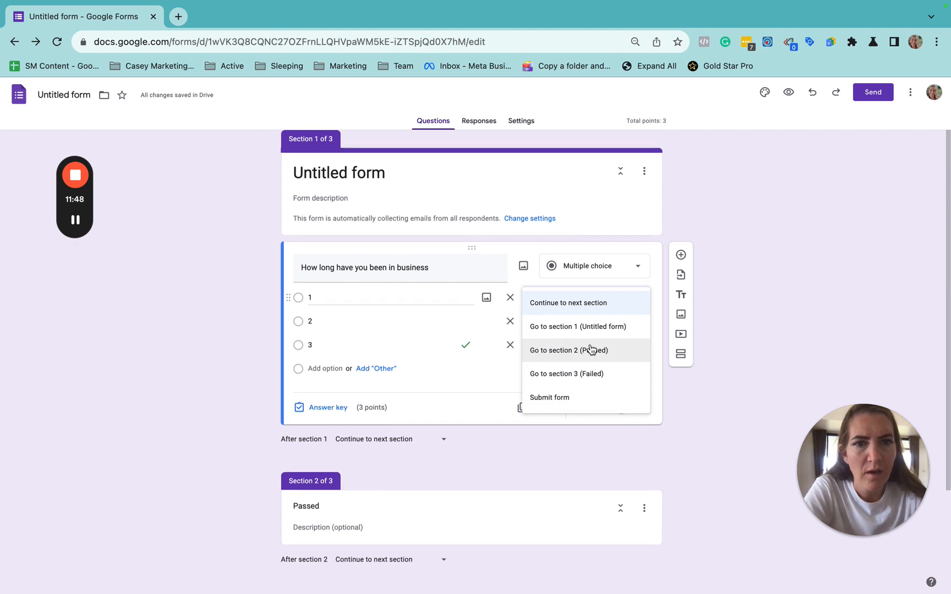
{"action": "left_click", "coordinate": [581, 380]}
{"action": "left_click", "coordinate": [575, 332]}
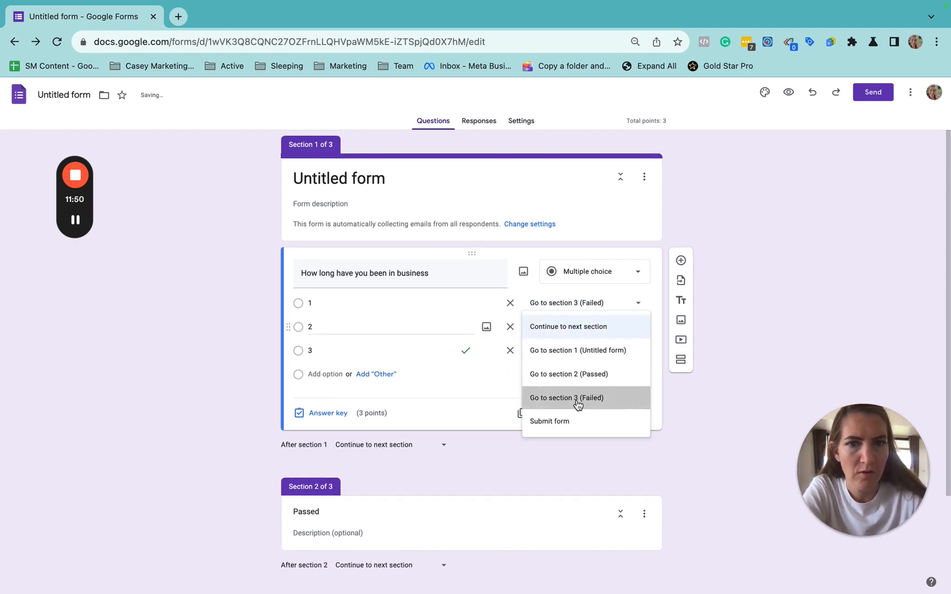
{"action": "left_click", "coordinate": [577, 399]}
{"action": "left_click", "coordinate": [593, 348]}
{"action": "left_click", "coordinate": [605, 397]}
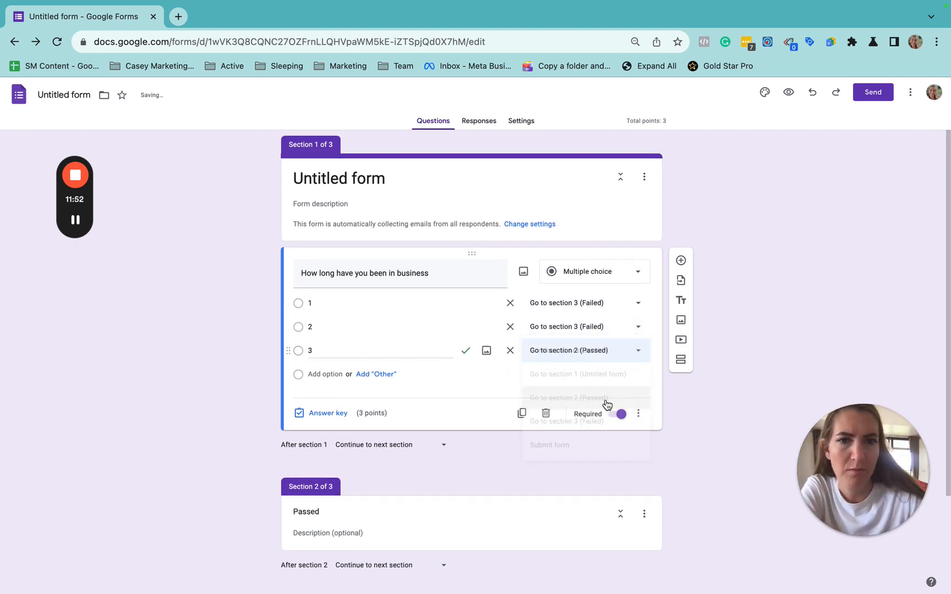
Add a title-and-description block to the "Passed" section reading "Hi you have passed! Click here to book a call".
{"action": "scroll", "coordinate": [361, 503], "scroll_direction": "down", "scroll_amount": 2}
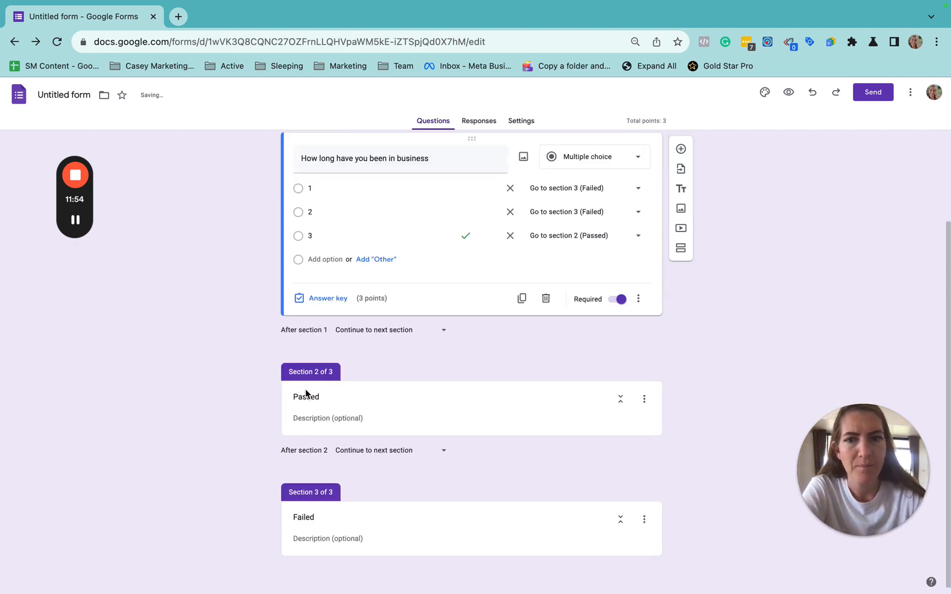
{"action": "left_click", "coordinate": [341, 431]}
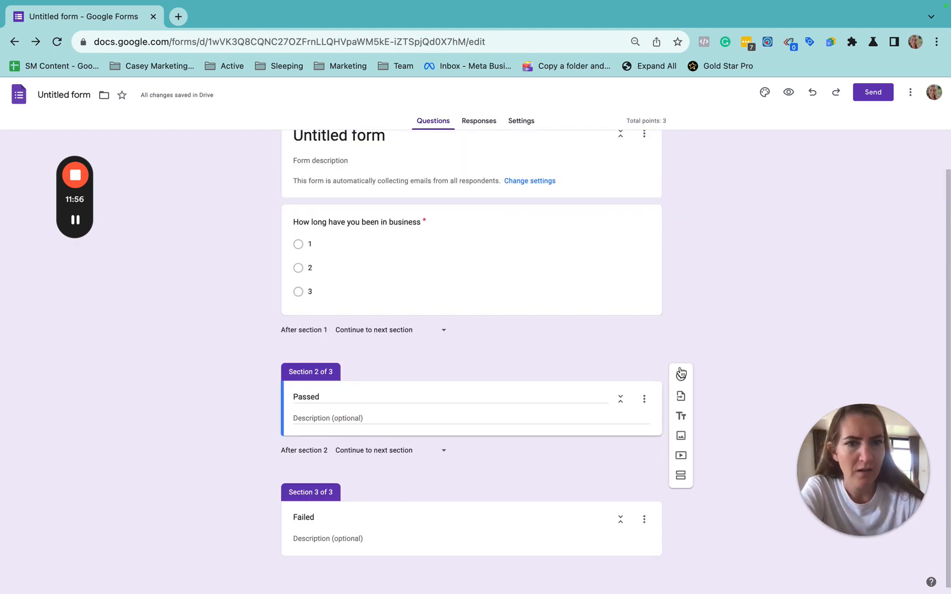
{"action": "left_click", "coordinate": [683, 416]}
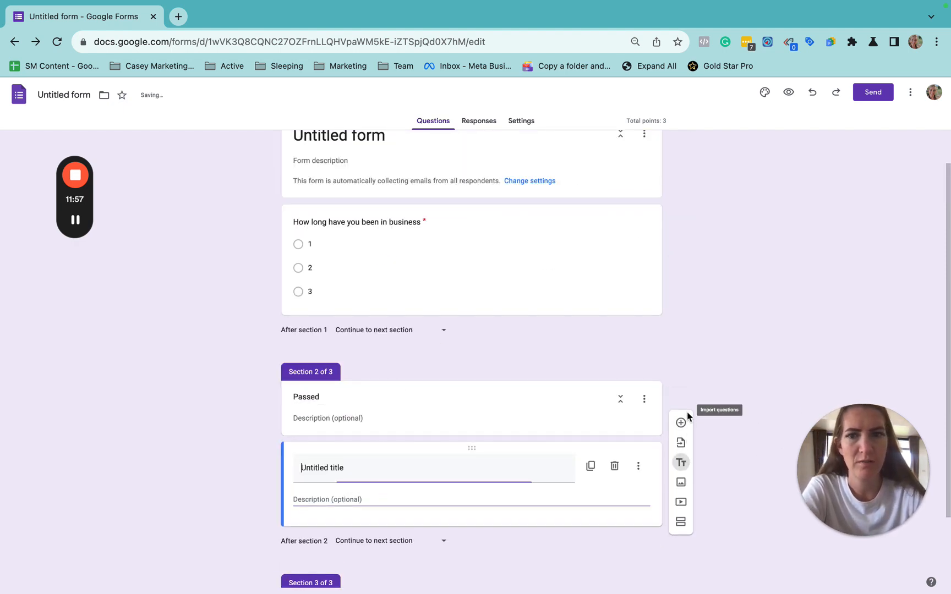
{"action": "type", "text": "Hi"}
{"action": "key", "text": "ctrl+a"}
{"action": "type", "text": "Hi you"}
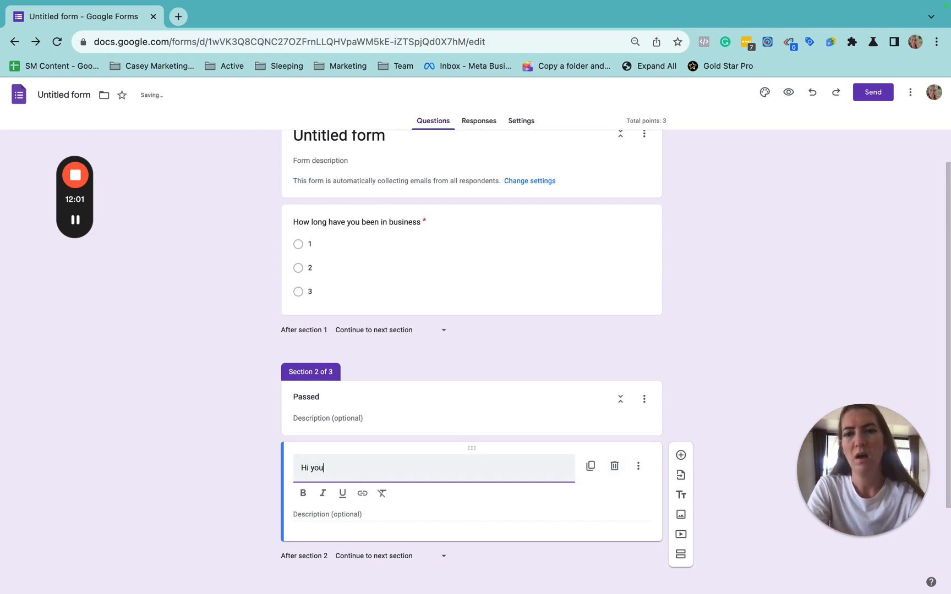
{"action": "type", "text": " have passed!"}
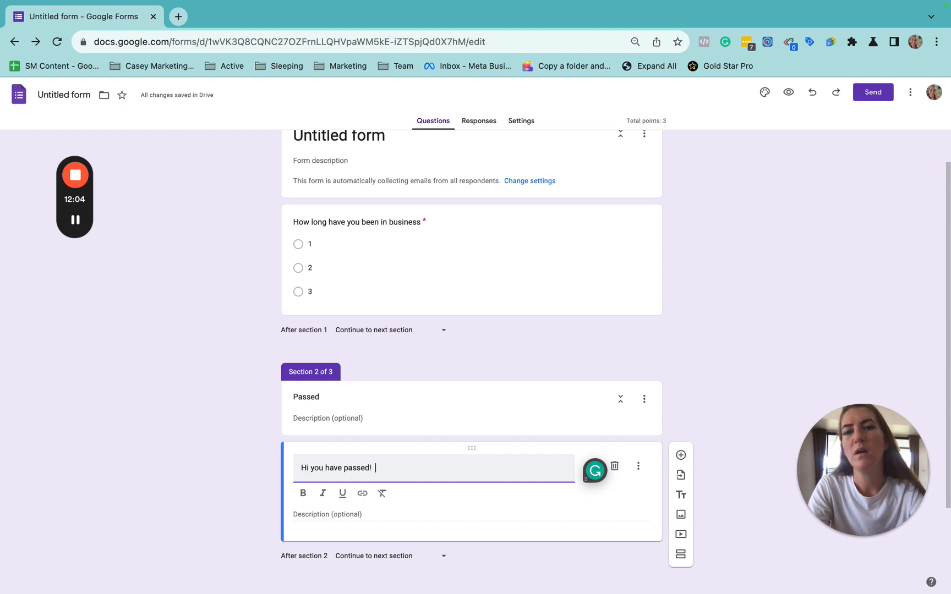
{"action": "type", "text": "  Click here to book a call"}
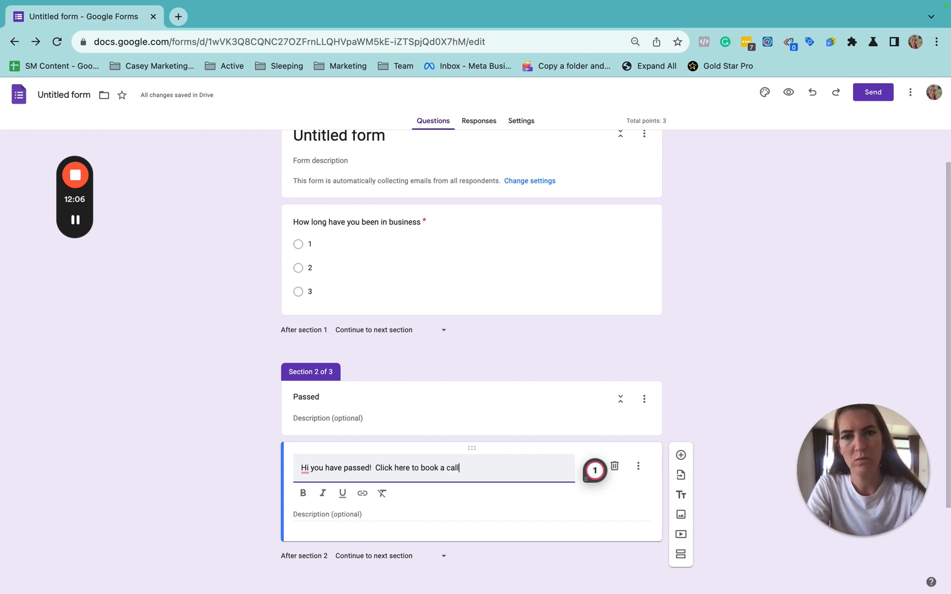
Set the form to submit after section 2 and select the "Failed" section.
{"action": "scroll", "coordinate": [401, 537], "scroll_direction": "down", "scroll_amount": 2}
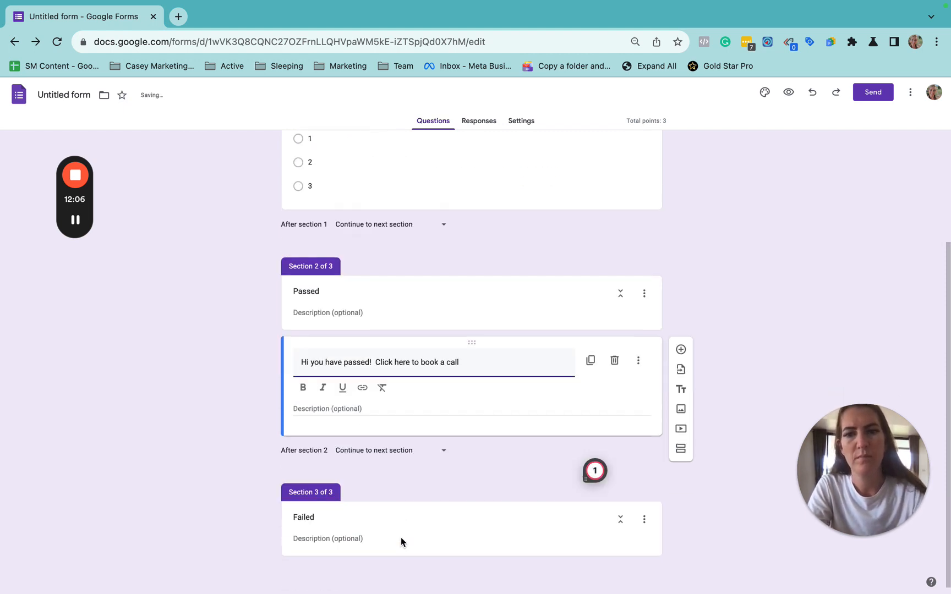
{"action": "left_click", "coordinate": [376, 455]}
{"action": "left_click", "coordinate": [374, 558]}
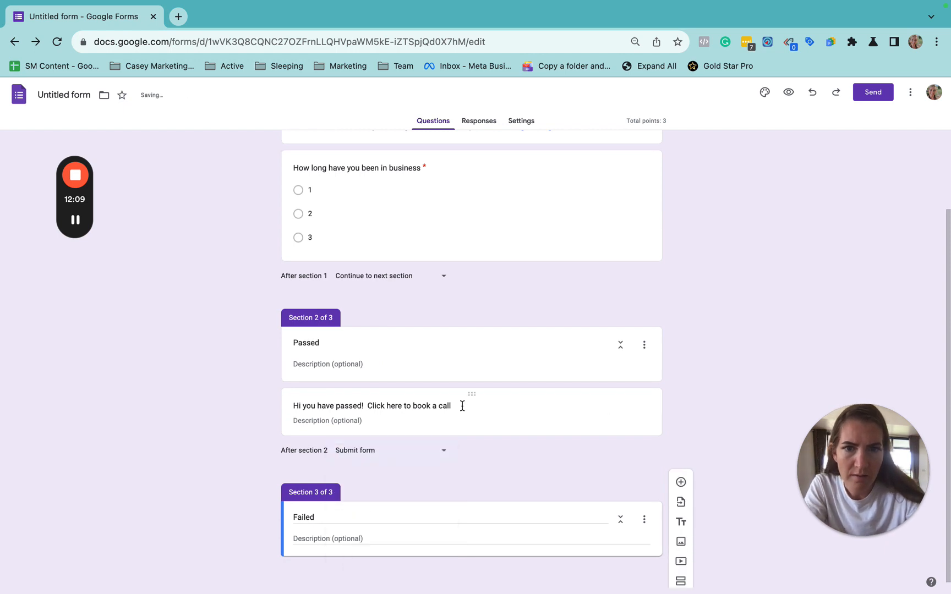
Add a colon to the end of the "Hi you have passed! Click here to book a call" text in the "Passed" section.
{"action": "triple_click", "coordinate": [462, 407]}
{"action": "left_click", "coordinate": [462, 405]}
{"action": "type", "text": ":"}
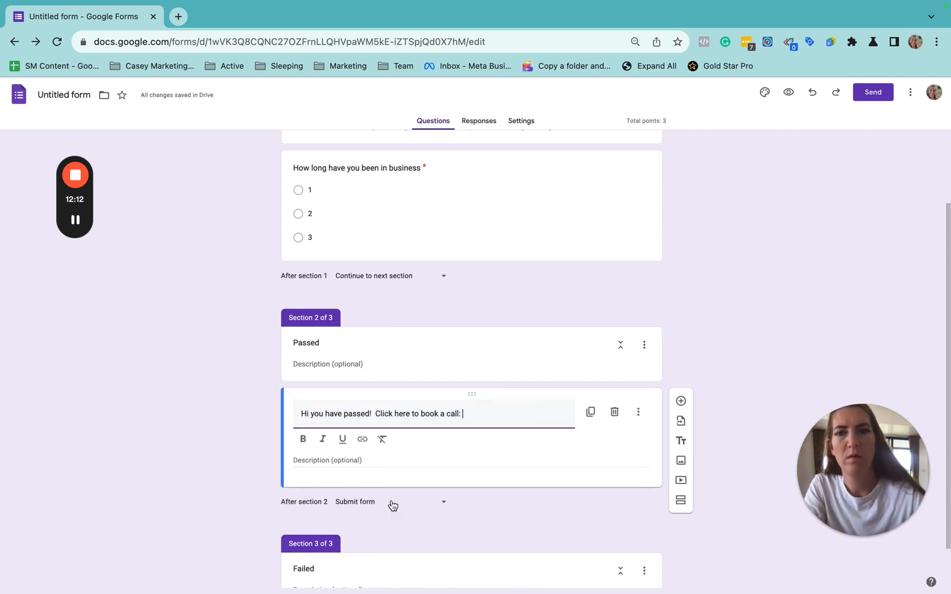
{"action": "scroll", "coordinate": [392, 504], "scroll_direction": "down", "scroll_amount": 1}
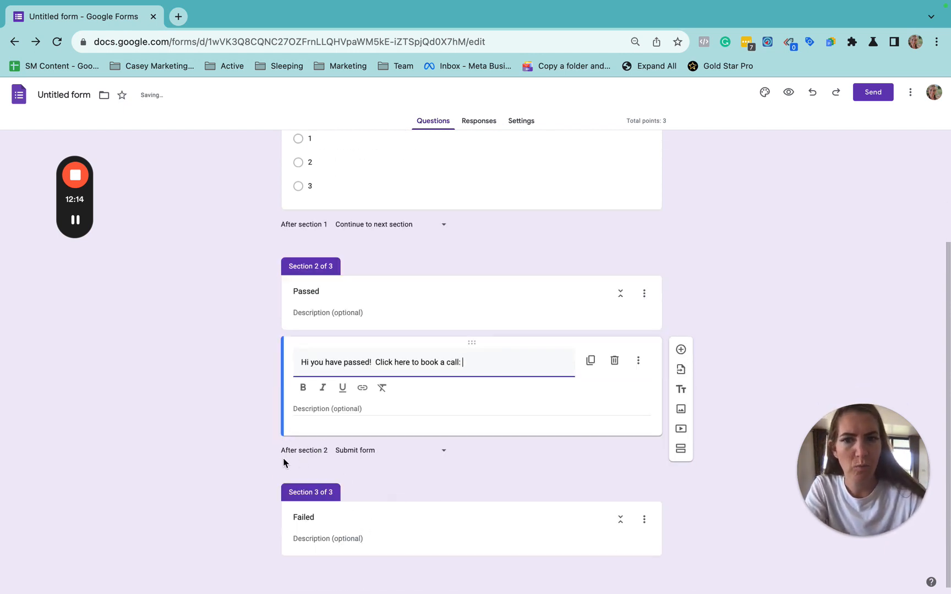
{"action": "left_click", "coordinate": [352, 451]}
{"action": "left_click", "coordinate": [352, 453]}
{"action": "triple_click", "coordinate": [543, 404]}
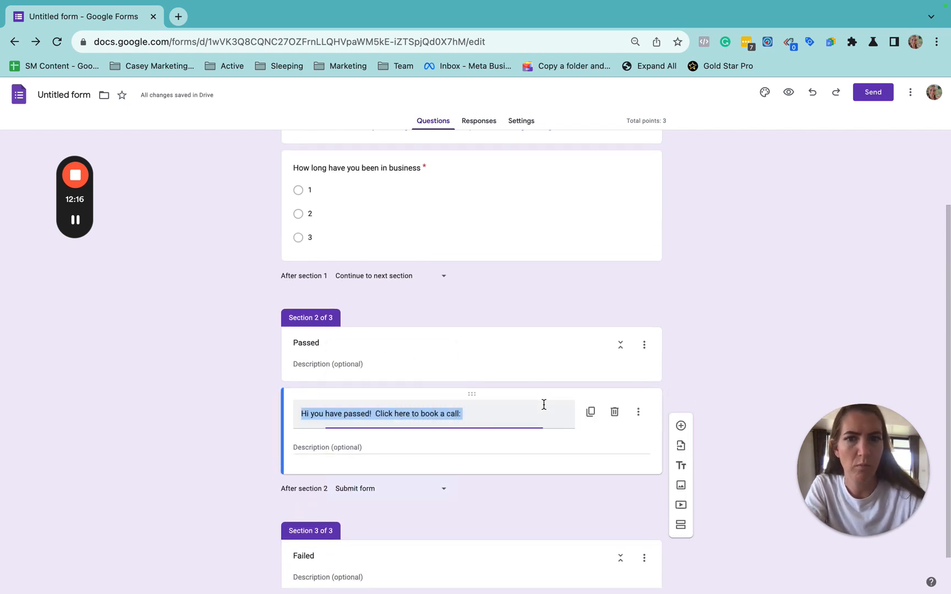
Enter "Sorry we aren't a good fit..." as the description of the "Failed" section.
{"action": "left_click", "coordinate": [373, 542]}
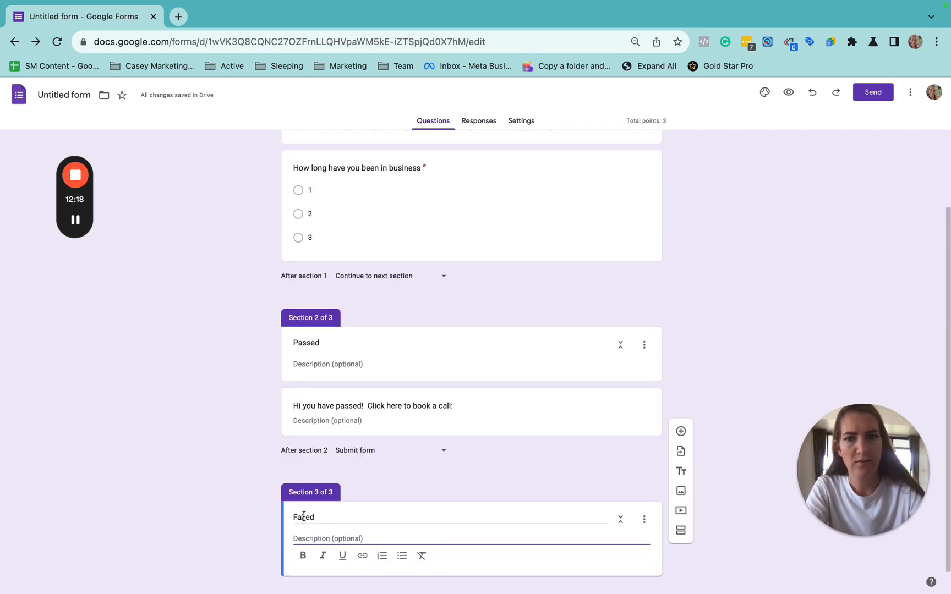
{"action": "type", "text": "Sofrry w"}
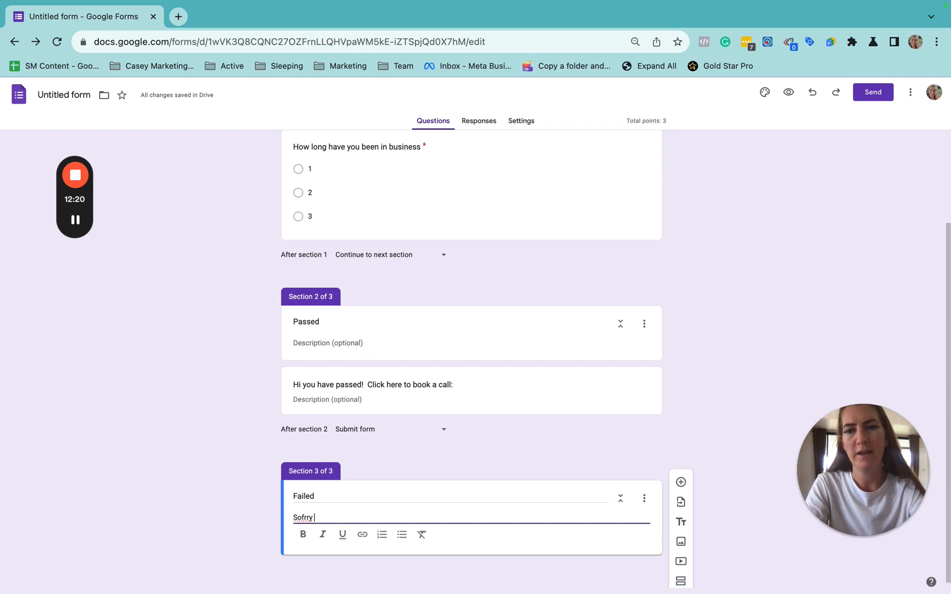
{"action": "key", "text": "BackSpace"}
{"action": "key", "text": "BackSpace"}
{"action": "type", "text": "rry we aren't a good fit..."}
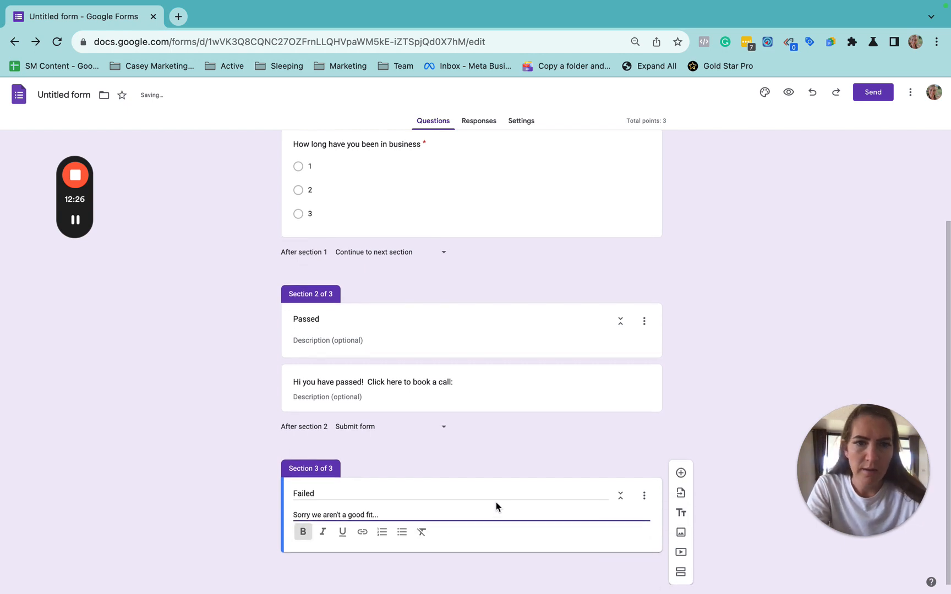
Add a title-and-description block to the "Failed" section, copying "Sorry we aren't a good fit..." from the section description as its title.
{"action": "left_click", "coordinate": [681, 531]}
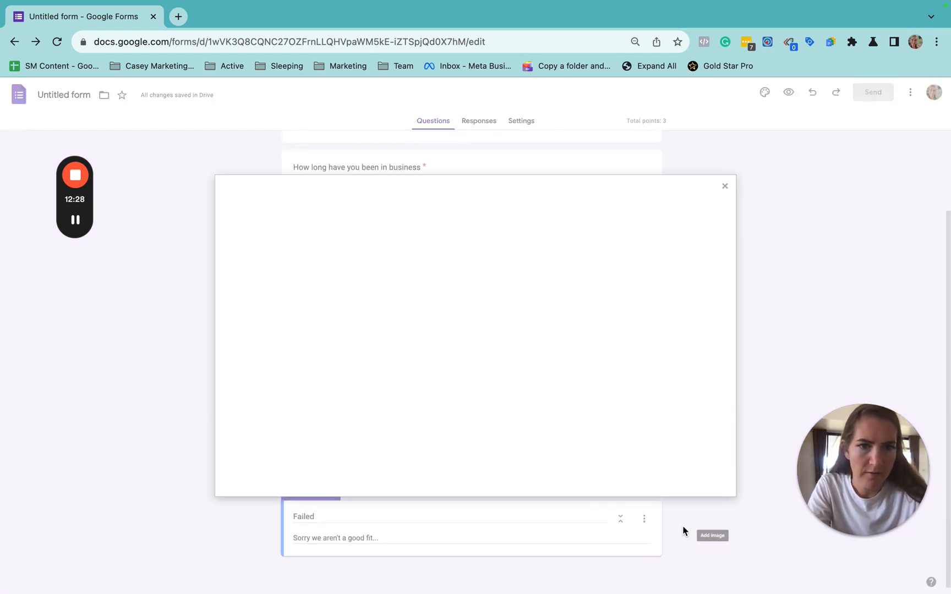
{"action": "left_click", "coordinate": [724, 186]}
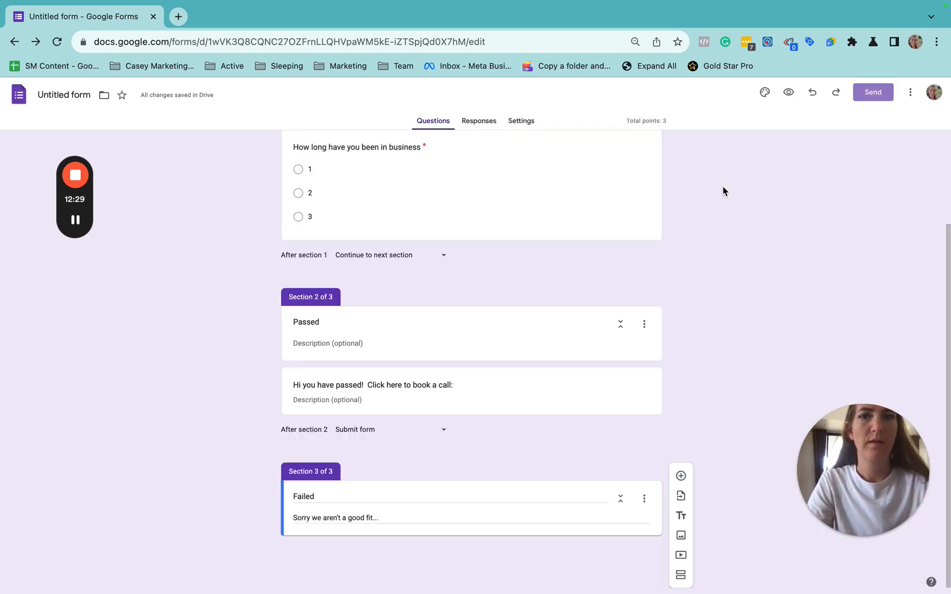
{"action": "left_click", "coordinate": [683, 516]}
{"action": "triple_click", "coordinate": [313, 520]}
{"action": "key", "text": "ctrl+c"}
{"action": "left_click", "coordinate": [314, 540]}
{"action": "key", "text": "ctrl+v"}
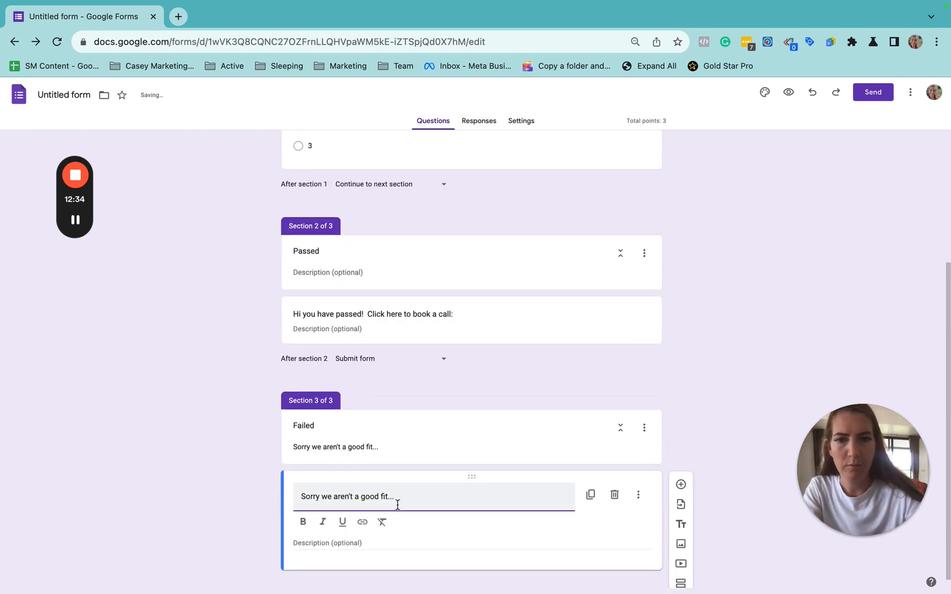
{"action": "left_click", "coordinate": [499, 450]}
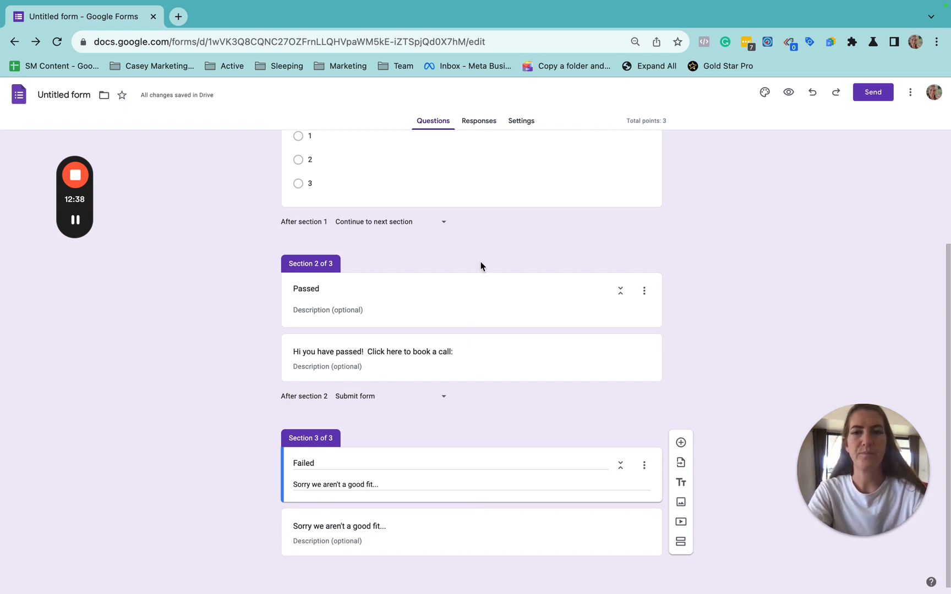
{"action": "scroll", "coordinate": [480, 261], "scroll_direction": "up", "scroll_amount": 5}
{"action": "left_click", "coordinate": [491, 460]}
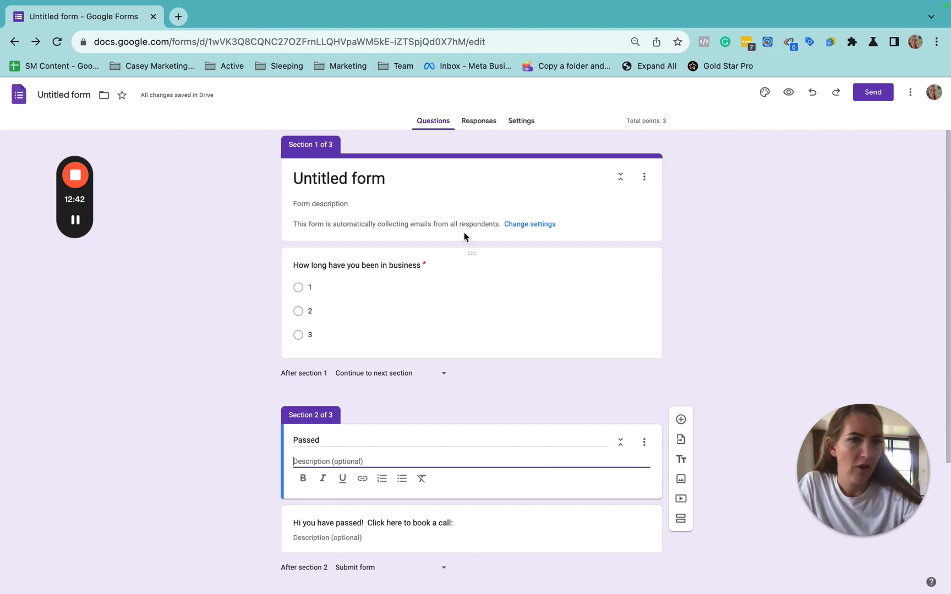
{"action": "left_click", "coordinate": [557, 392]}
{"action": "scroll", "coordinate": [557, 392], "scroll_direction": "down", "scroll_amount": 5}
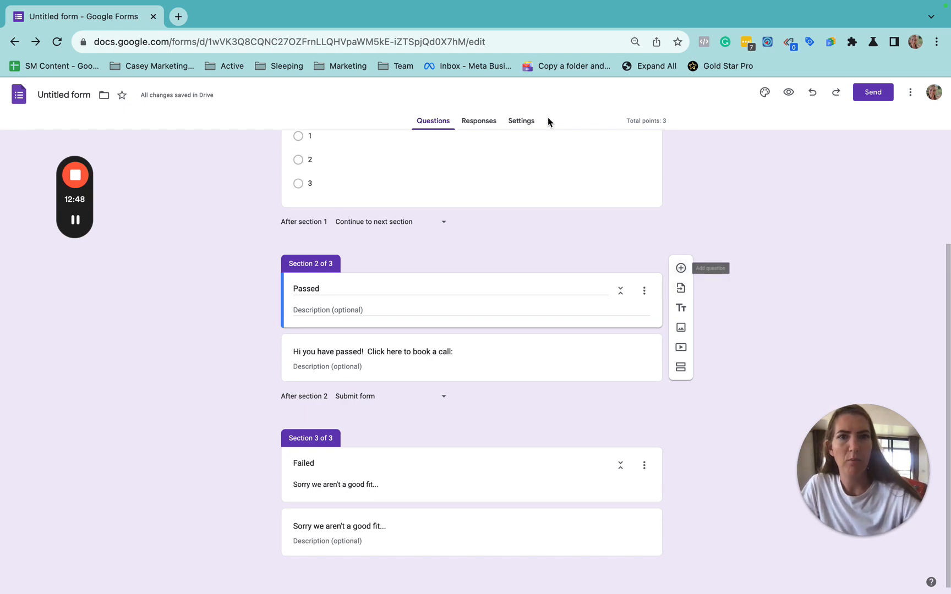
{"action": "scroll", "coordinate": [459, 135], "scroll_direction": "up", "scroll_amount": 5}
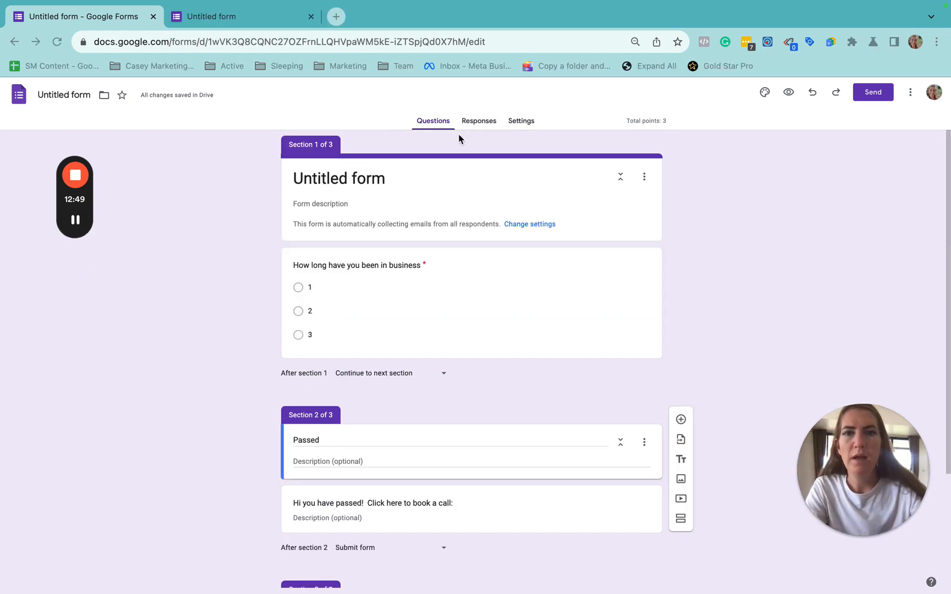
Open the form's settings and examine the quiz options for missed questions, correct answers and default question point value.
{"action": "left_click", "coordinate": [521, 122]}
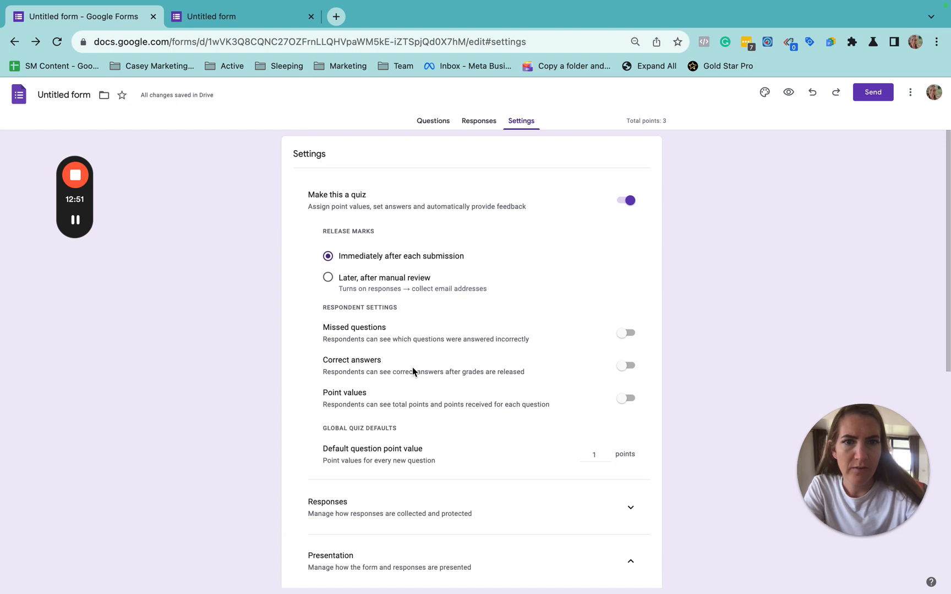
{"action": "scroll", "coordinate": [489, 206], "scroll_direction": "down", "scroll_amount": 2}
{"action": "left_click", "coordinate": [627, 210]}
{"action": "double_click", "coordinate": [629, 248]}
{"action": "left_click", "coordinate": [627, 209]}
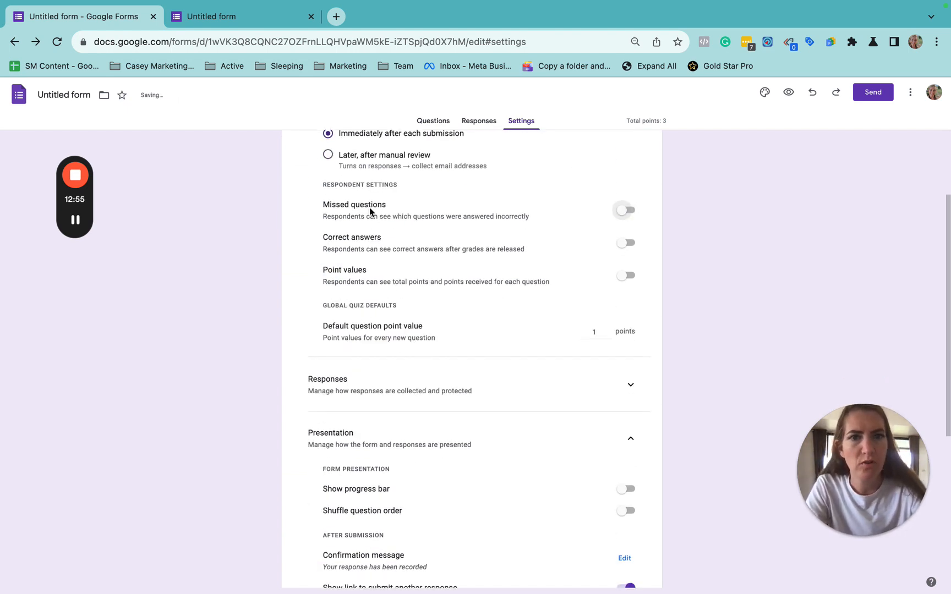
{"action": "double_click", "coordinate": [594, 332]}
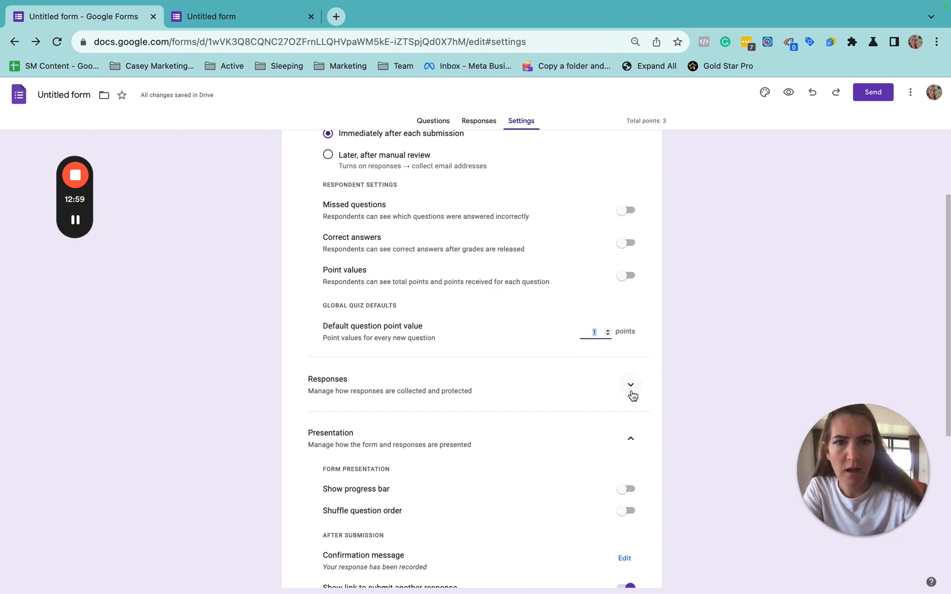
Expand the response settings and set sending responders a copy of their response to Always.
{"action": "left_click", "coordinate": [630, 389]}
{"action": "scroll", "coordinate": [630, 385], "scroll_direction": "down", "scroll_amount": 3}
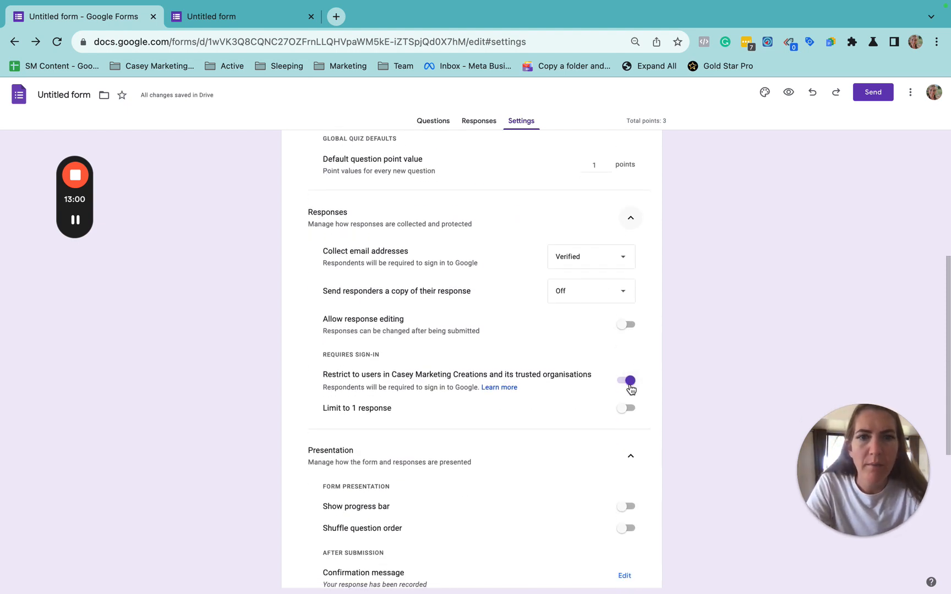
{"action": "left_click", "coordinate": [574, 267]}
{"action": "left_click", "coordinate": [522, 265]}
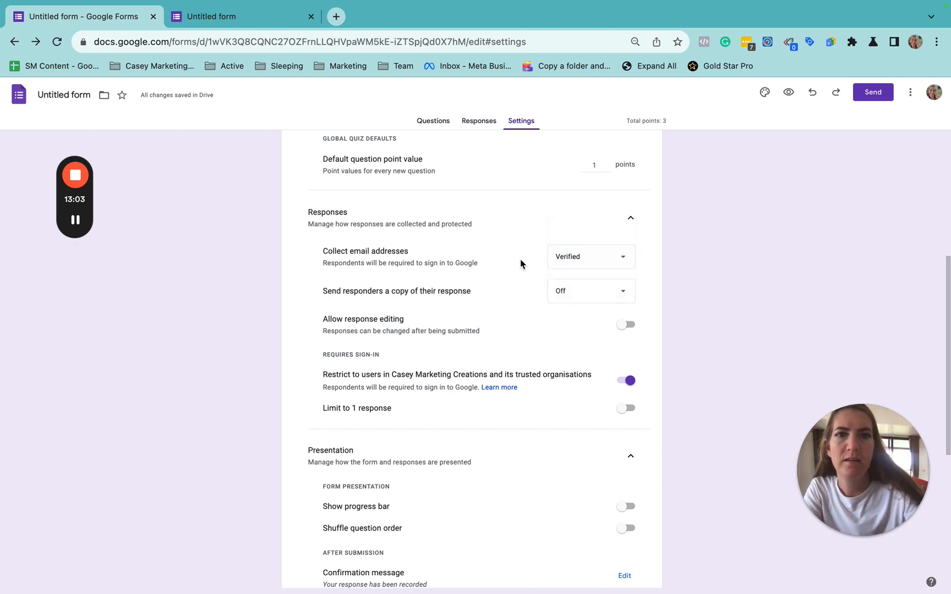
{"action": "left_click", "coordinate": [560, 291]}
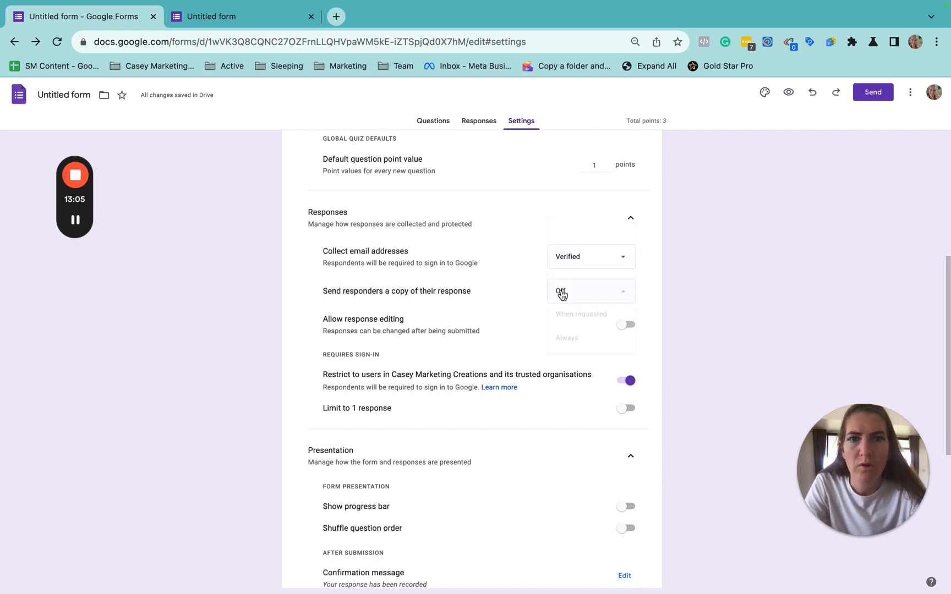
{"action": "left_click", "coordinate": [571, 337]}
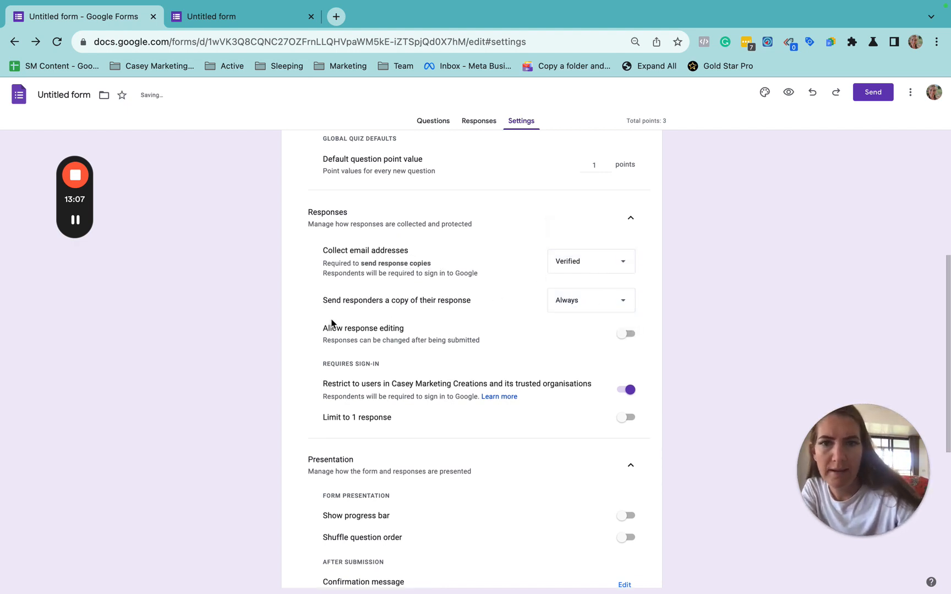
Allow response editing and remove the restriction to users in Casey Marketing Creations and its trusted organisations.
{"action": "left_click_drag", "start_coordinate": [325, 334], "coordinate": [555, 339]}
{"action": "left_click", "coordinate": [555, 340]}
{"action": "left_click", "coordinate": [624, 333]}
{"action": "left_click", "coordinate": [622, 389]}
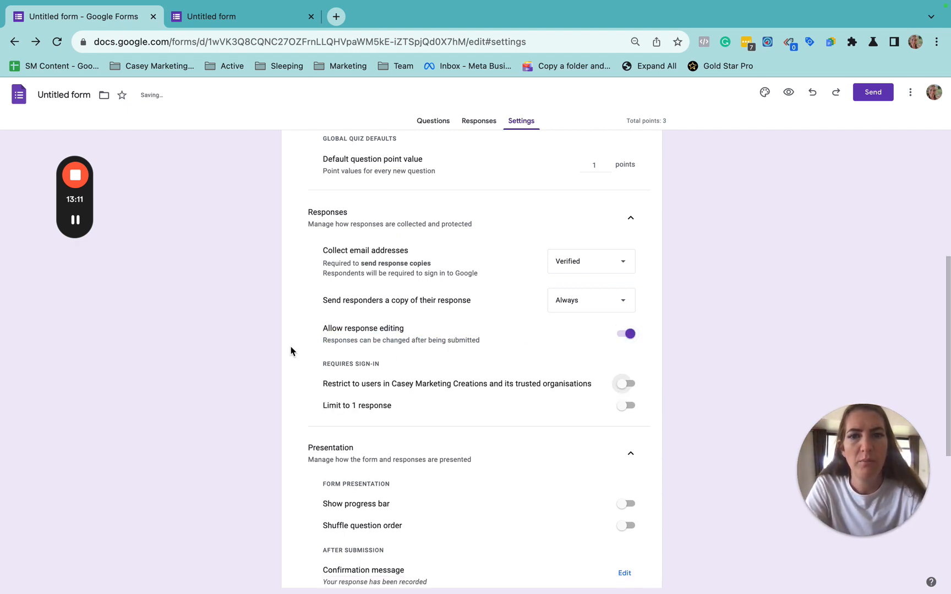
{"action": "left_click_drag", "start_coordinate": [328, 384], "coordinate": [507, 381]}
{"action": "left_click", "coordinate": [535, 375]}
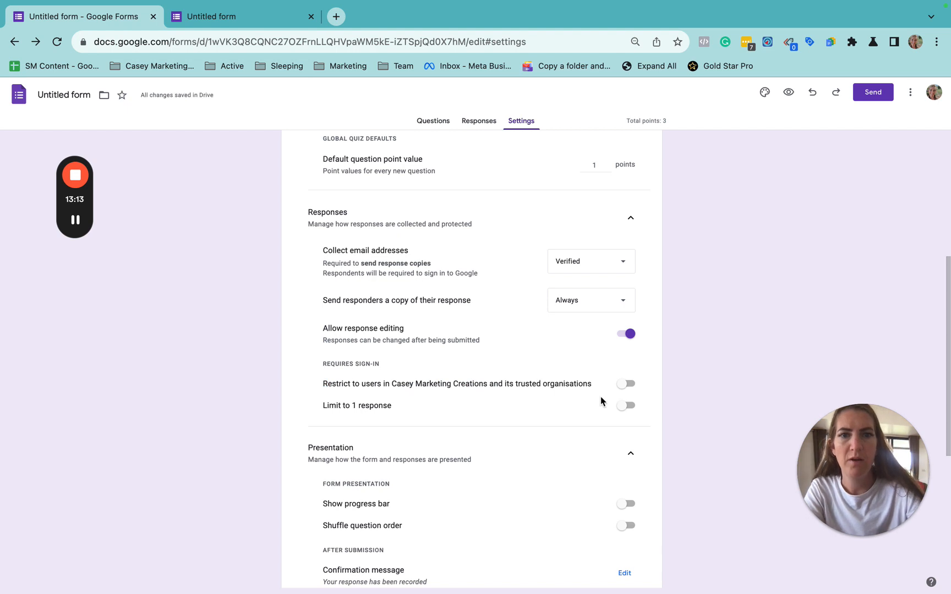
Show the progress bar and save "Thanks!" as the confirmation message after submission.
{"action": "scroll", "coordinate": [578, 410], "scroll_direction": "down", "scroll_amount": 4}
{"action": "left_click", "coordinate": [624, 293]}
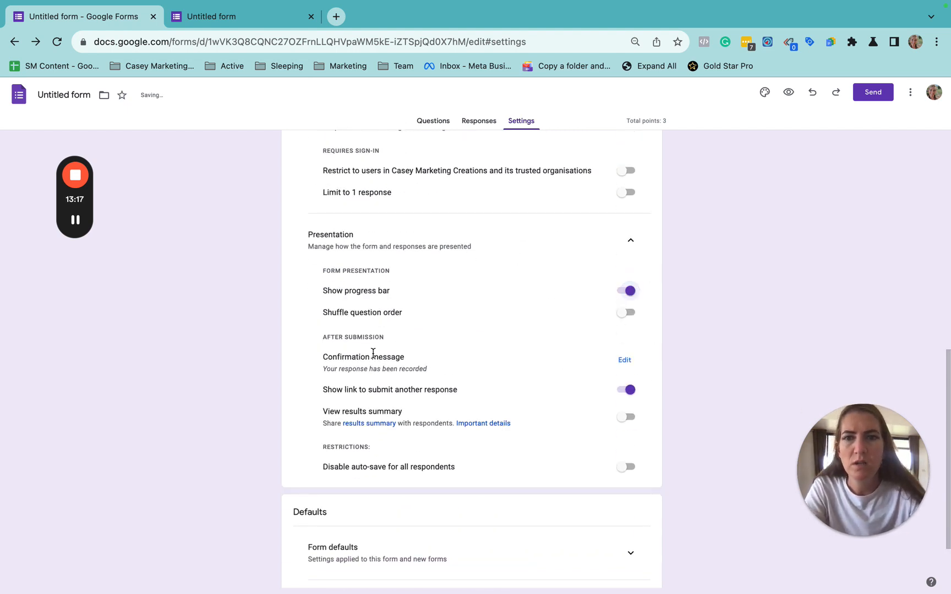
{"action": "left_click", "coordinate": [621, 361]}
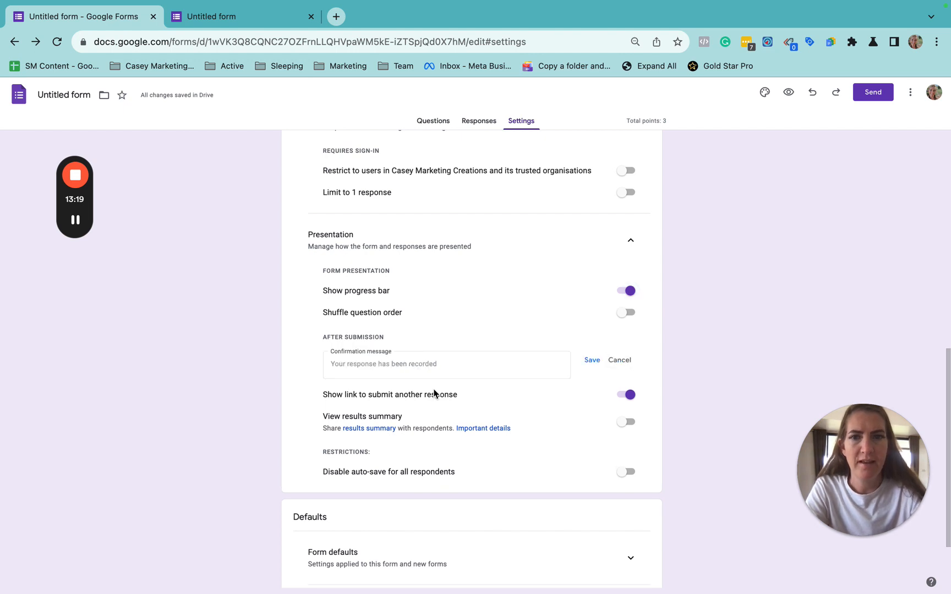
{"action": "left_click", "coordinate": [436, 362]}
{"action": "type", "text": "Thanks!"}
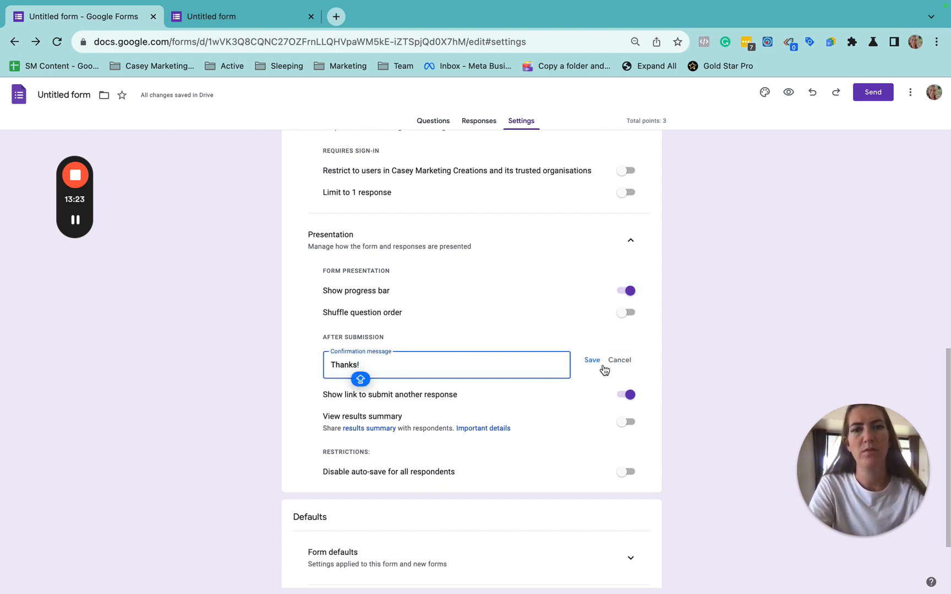
{"action": "left_click", "coordinate": [585, 362]}
Enable sharing the results summary with respondents and look back over the form's settings.
{"action": "scroll", "coordinate": [362, 374], "scroll_direction": "down", "scroll_amount": 2}
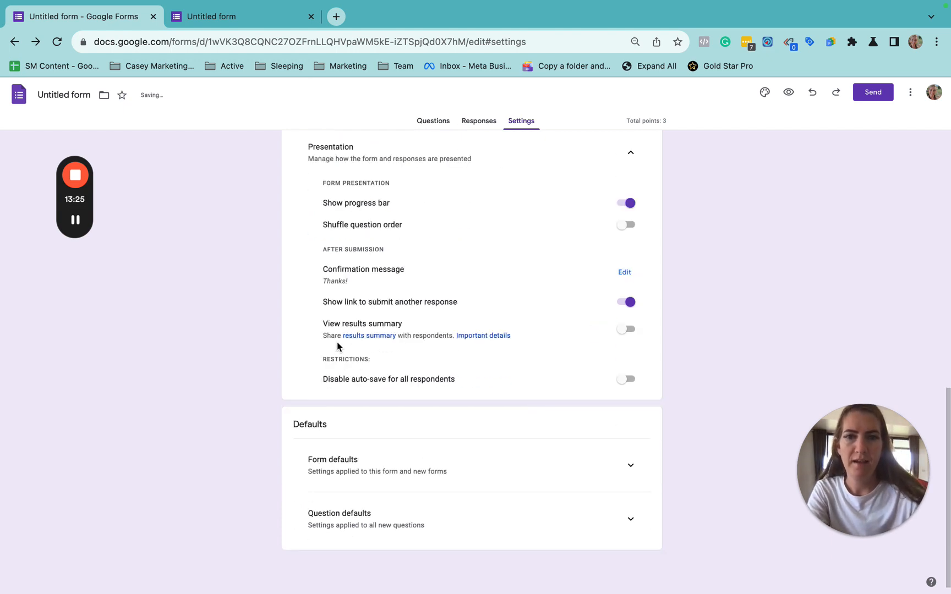
{"action": "left_click", "coordinate": [626, 330]}
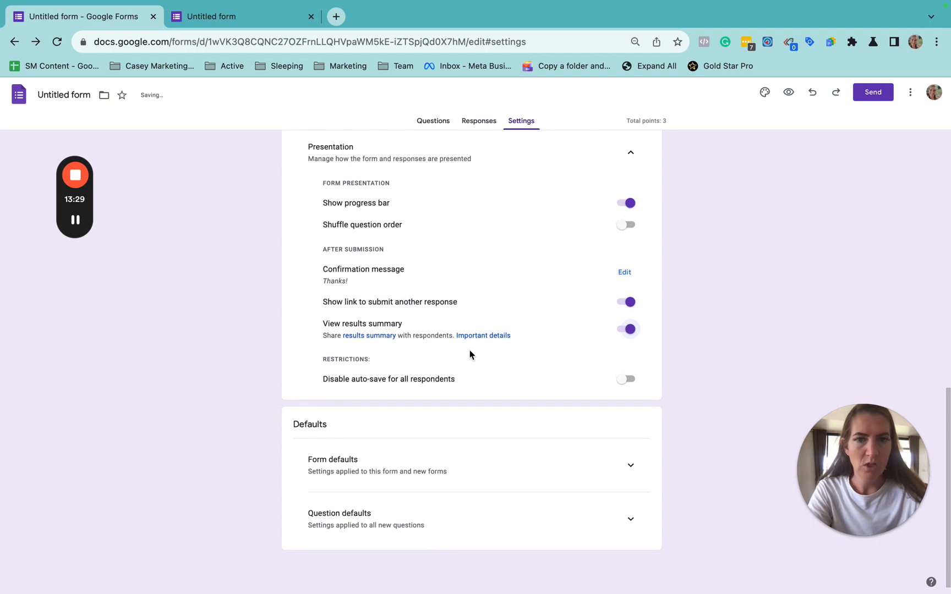
{"action": "scroll", "coordinate": [469, 350], "scroll_direction": "up", "scroll_amount": 10}
{"action": "scroll", "coordinate": [579, 339], "scroll_direction": "up", "scroll_amount": 1}
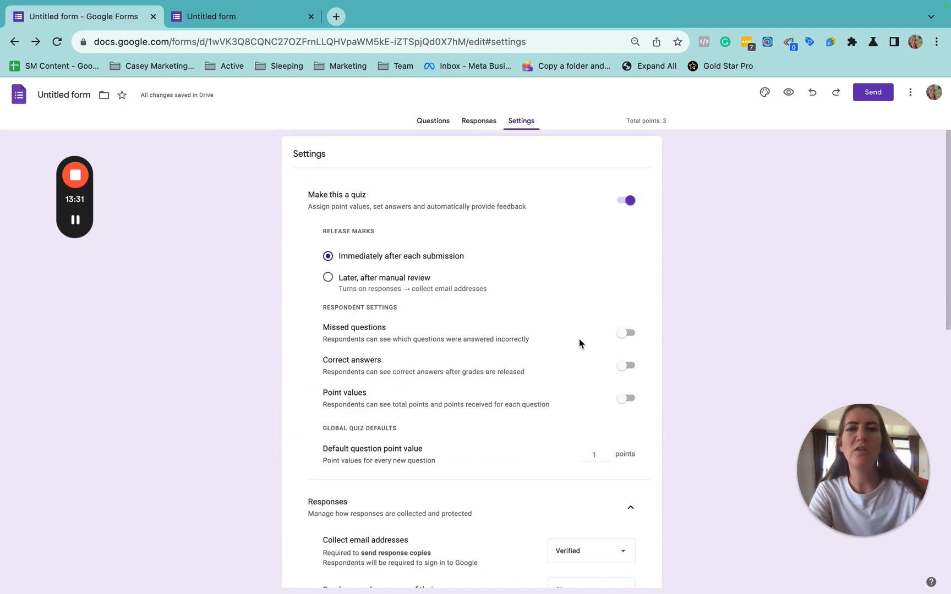
{"action": "scroll", "coordinate": [484, 396], "scroll_direction": "down", "scroll_amount": 5}
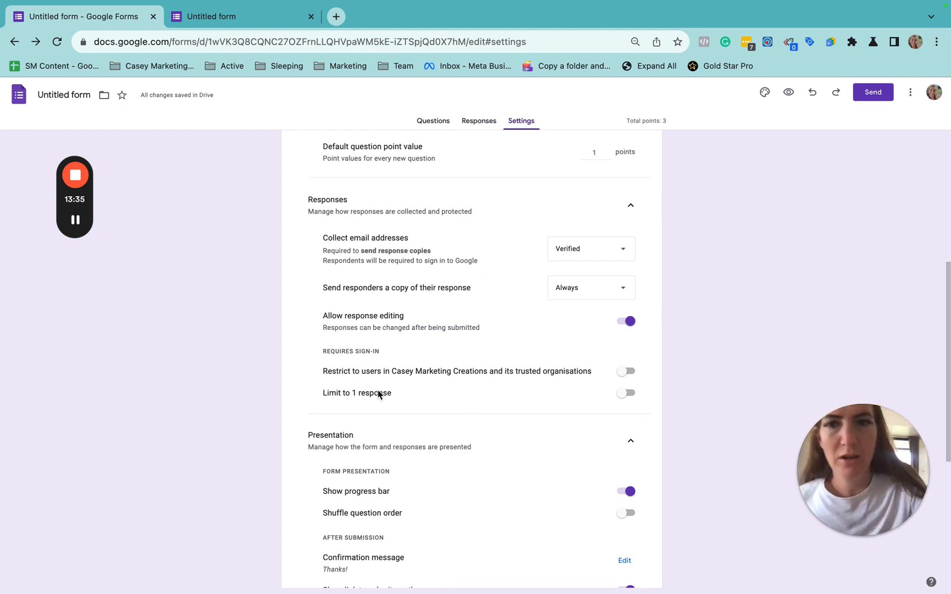
{"action": "scroll", "coordinate": [378, 393], "scroll_direction": "up", "scroll_amount": 5}
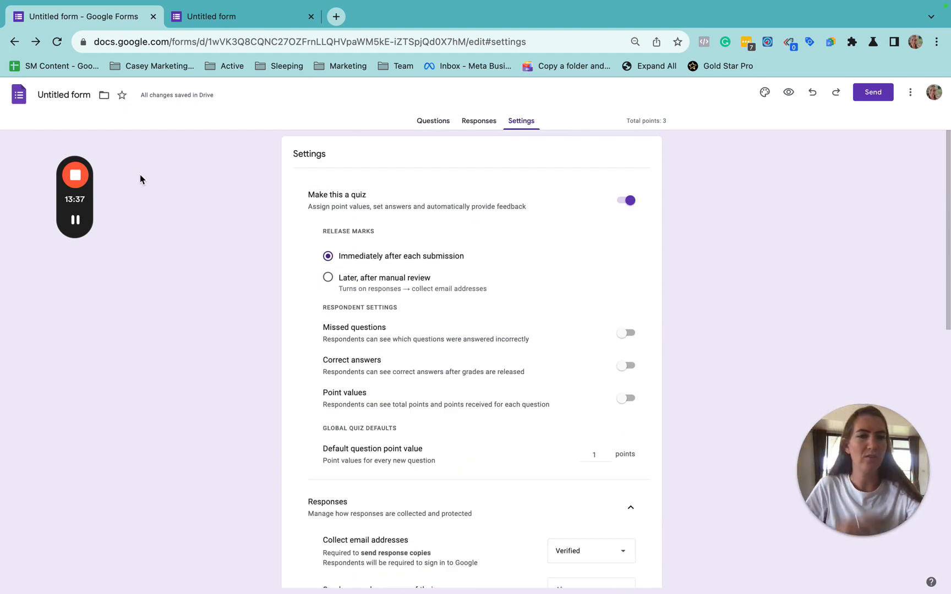
Return to the form's questions and change the form title to "DEMO - Call Validation".
{"action": "left_click", "coordinate": [433, 120]}
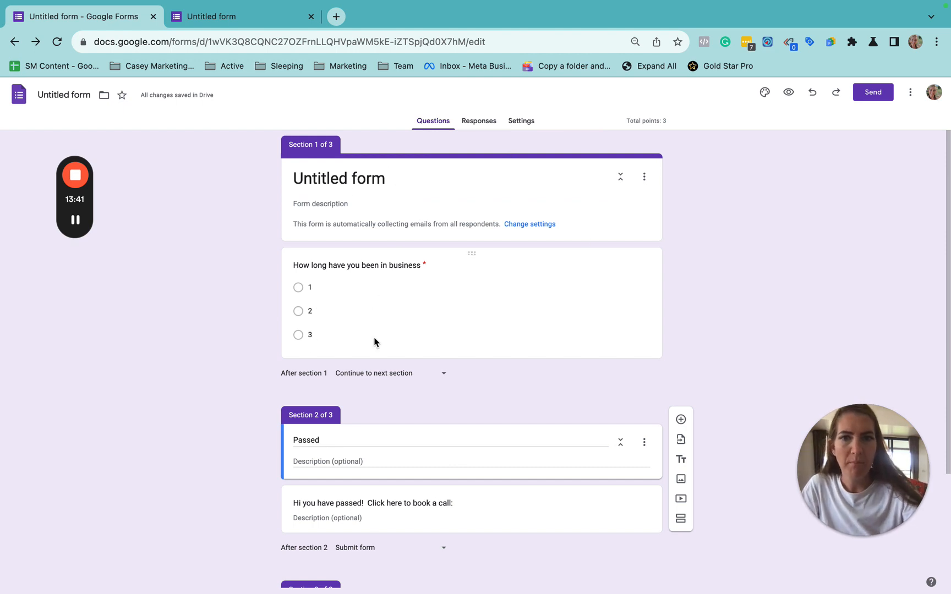
{"action": "left_click", "coordinate": [332, 182]}
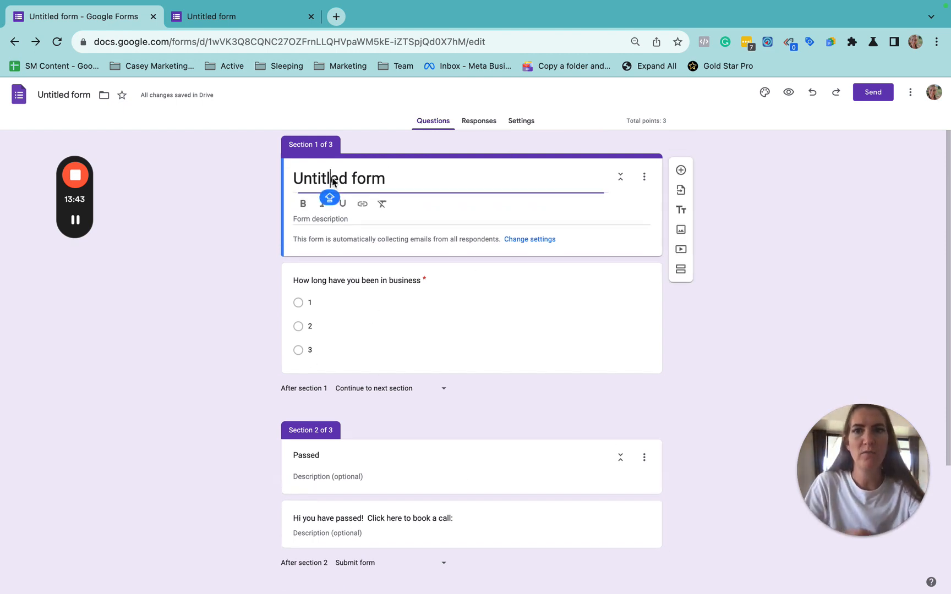
{"action": "triple_click", "coordinate": [332, 181]}
{"action": "type", "text": "deom"}
{"action": "key", "text": "BackSpace"}
{"action": "key", "text": "BackSpace"}
{"action": "key", "text": "BackSpace"}
{"action": "key", "text": "BackSpace"}
{"action": "type", "text": "DEMO - Call Validation"}
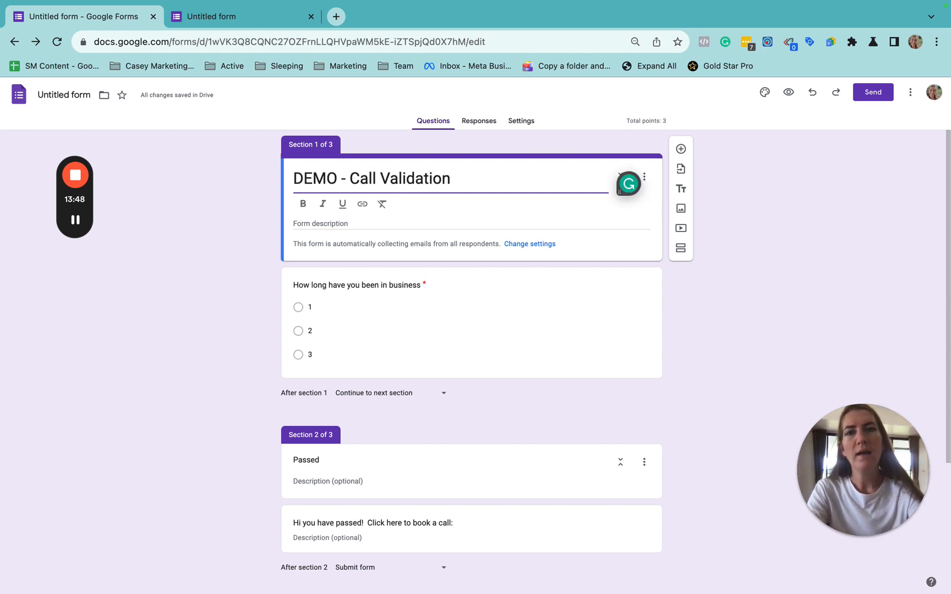
{"action": "left_click", "coordinate": [225, 227]}
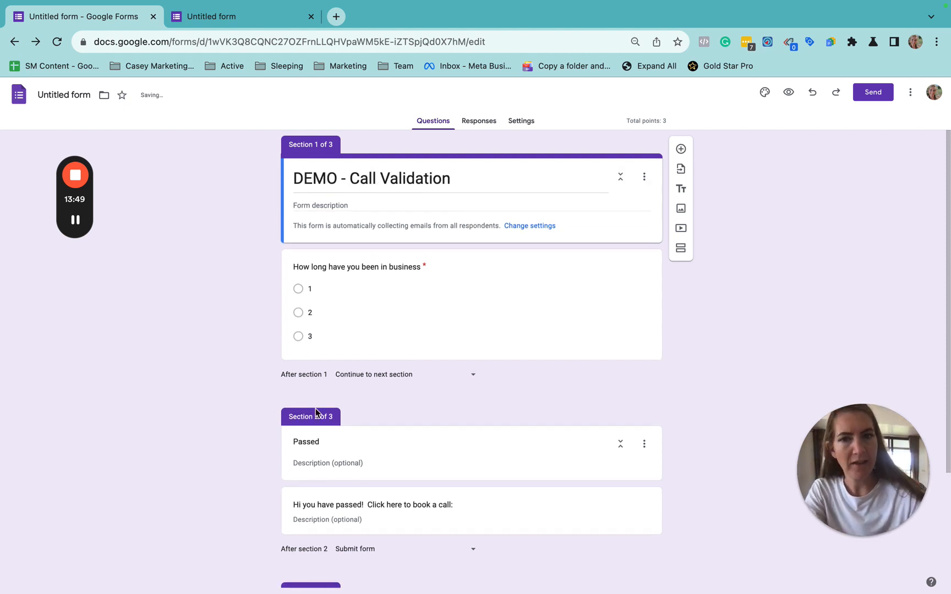